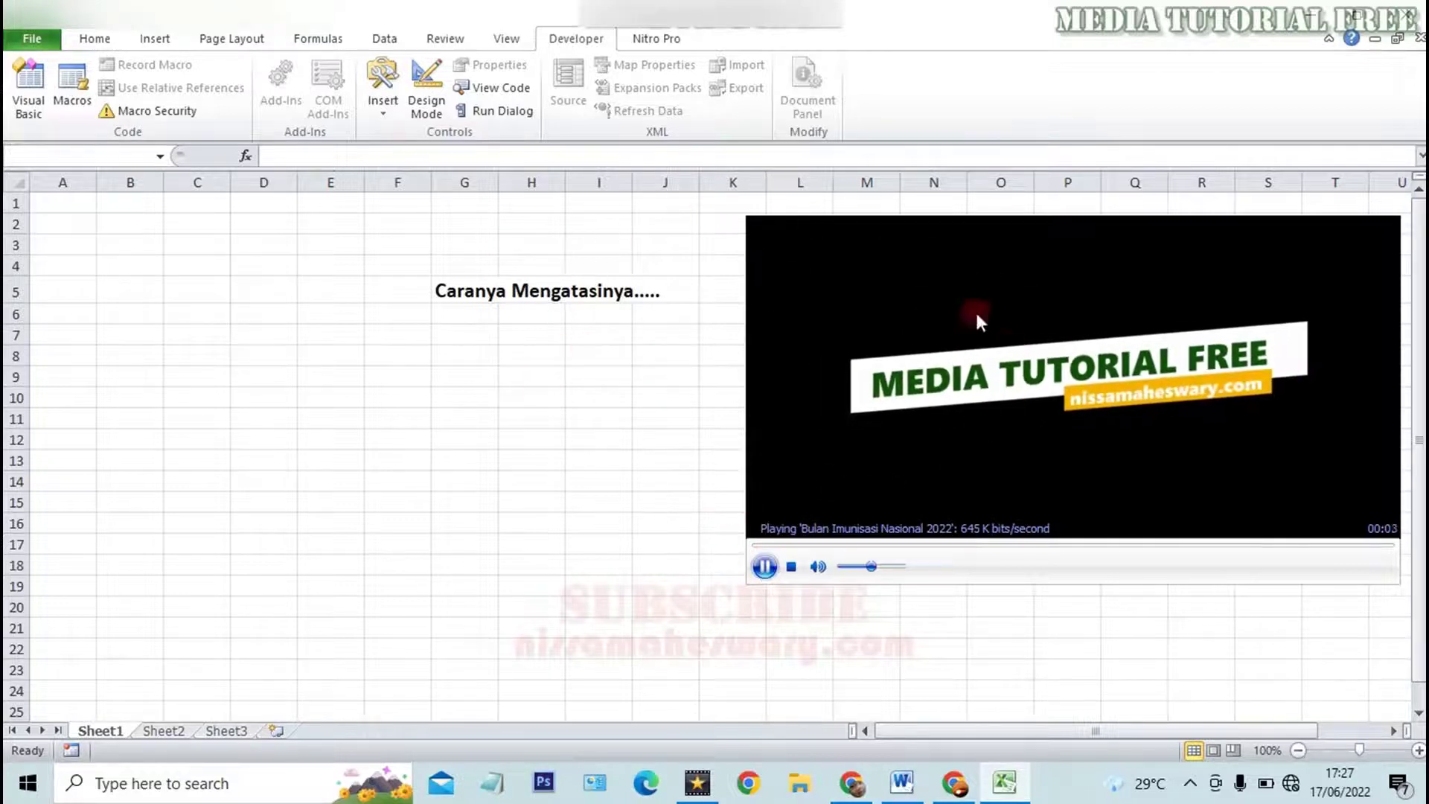
Pause the embedded video and bring up the player's right-click menu.
left_click(764, 566)
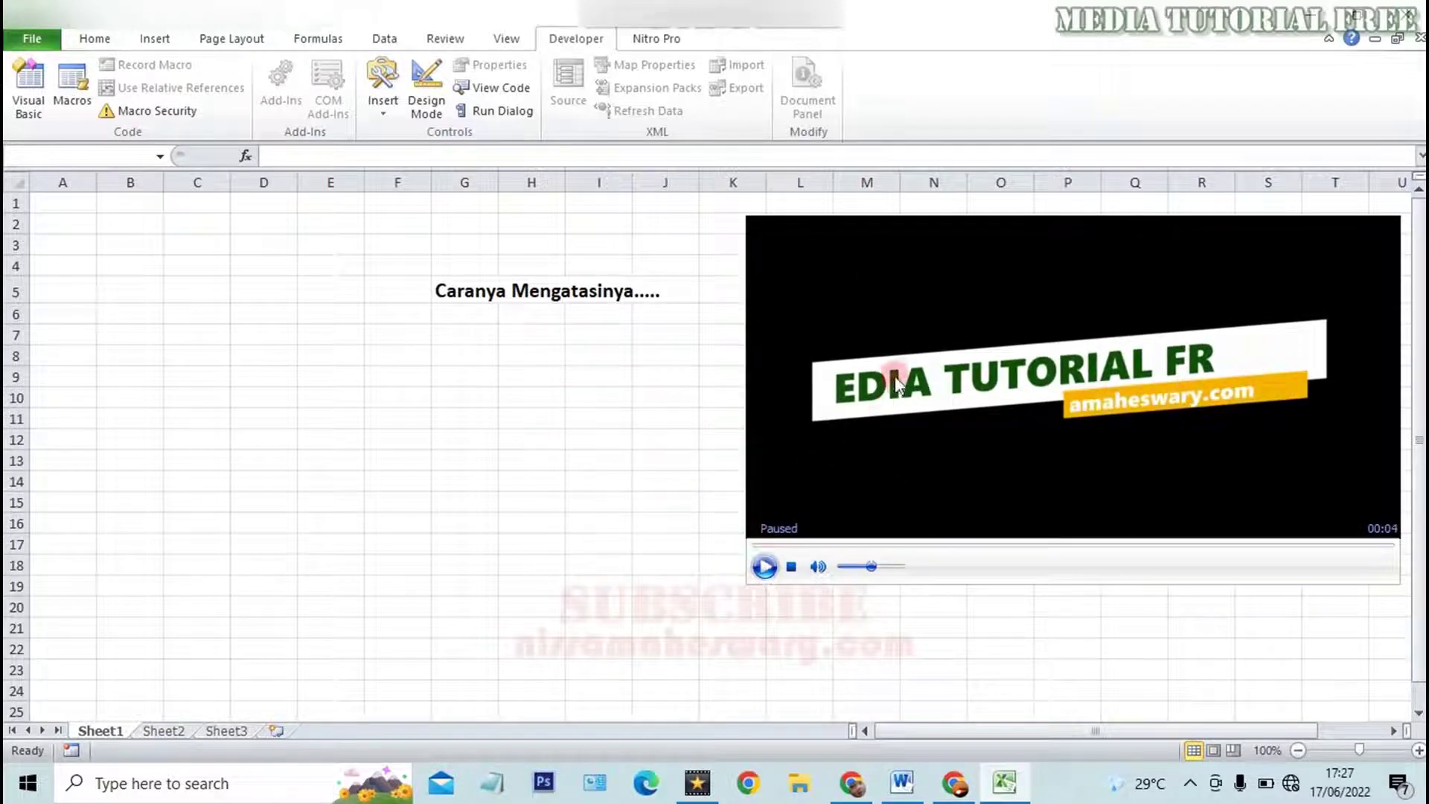
right_click(1078, 353)
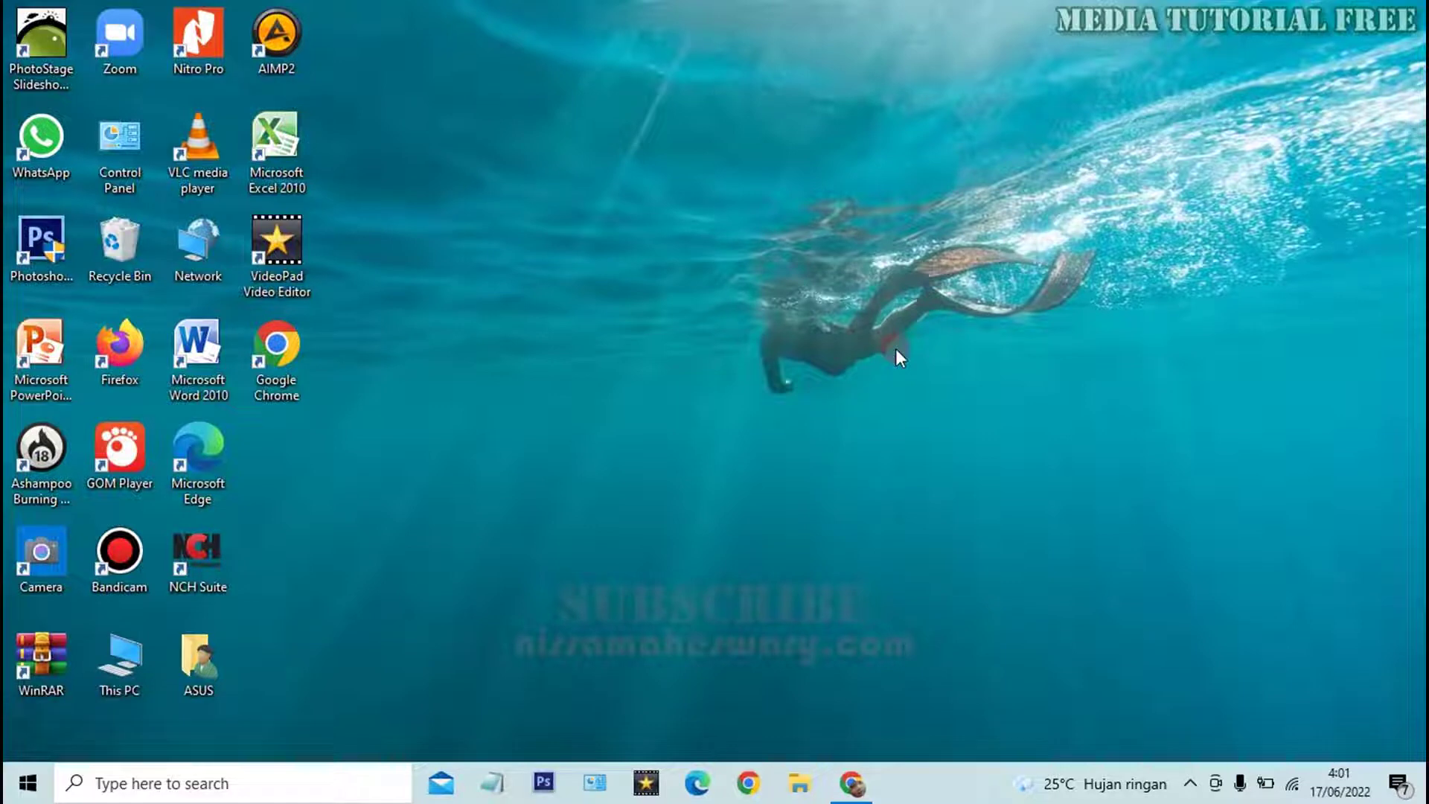
Hide and re-show the desktop icons, then launch Microsoft Word 2010 with a blank document.
double_click(874, 380)
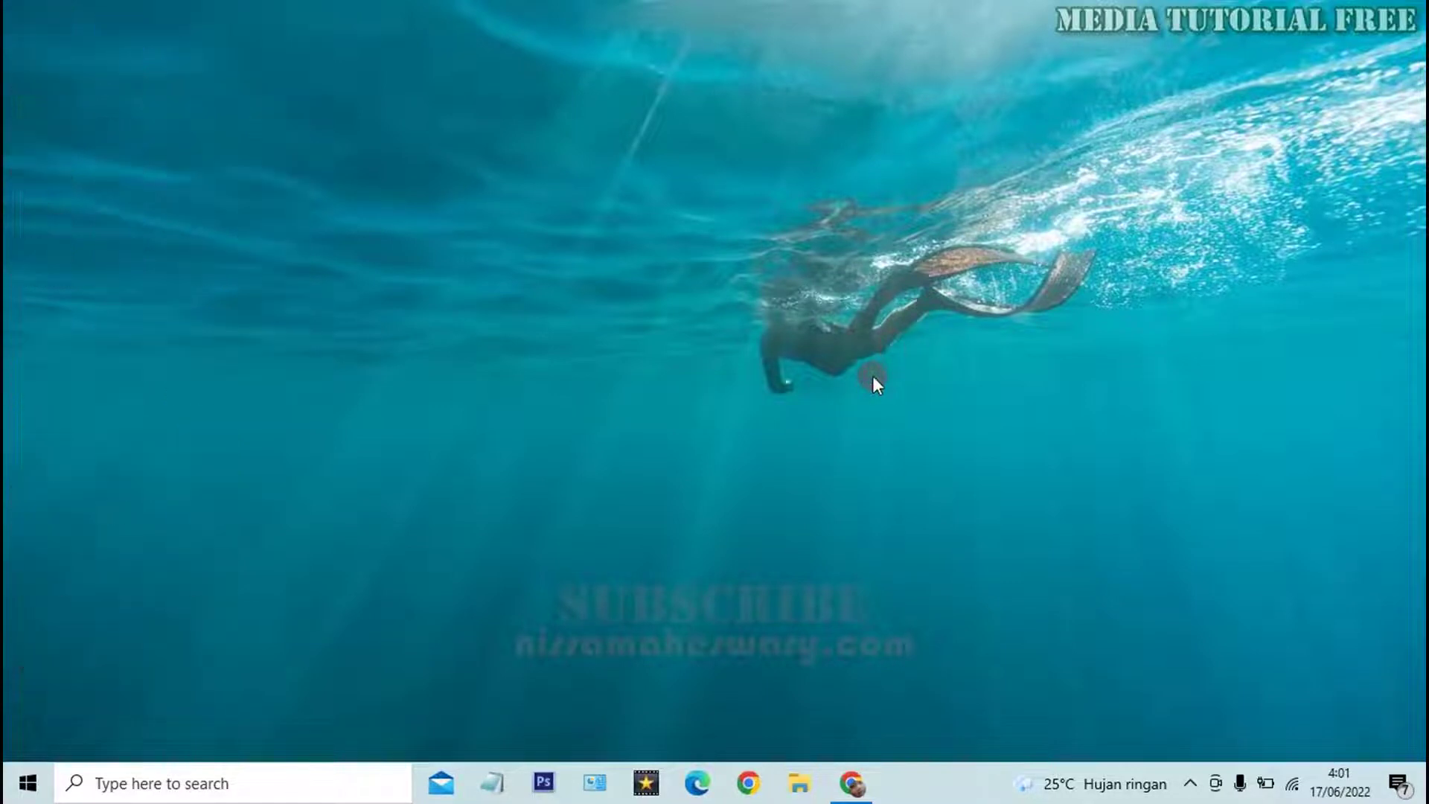
double_click(874, 378)
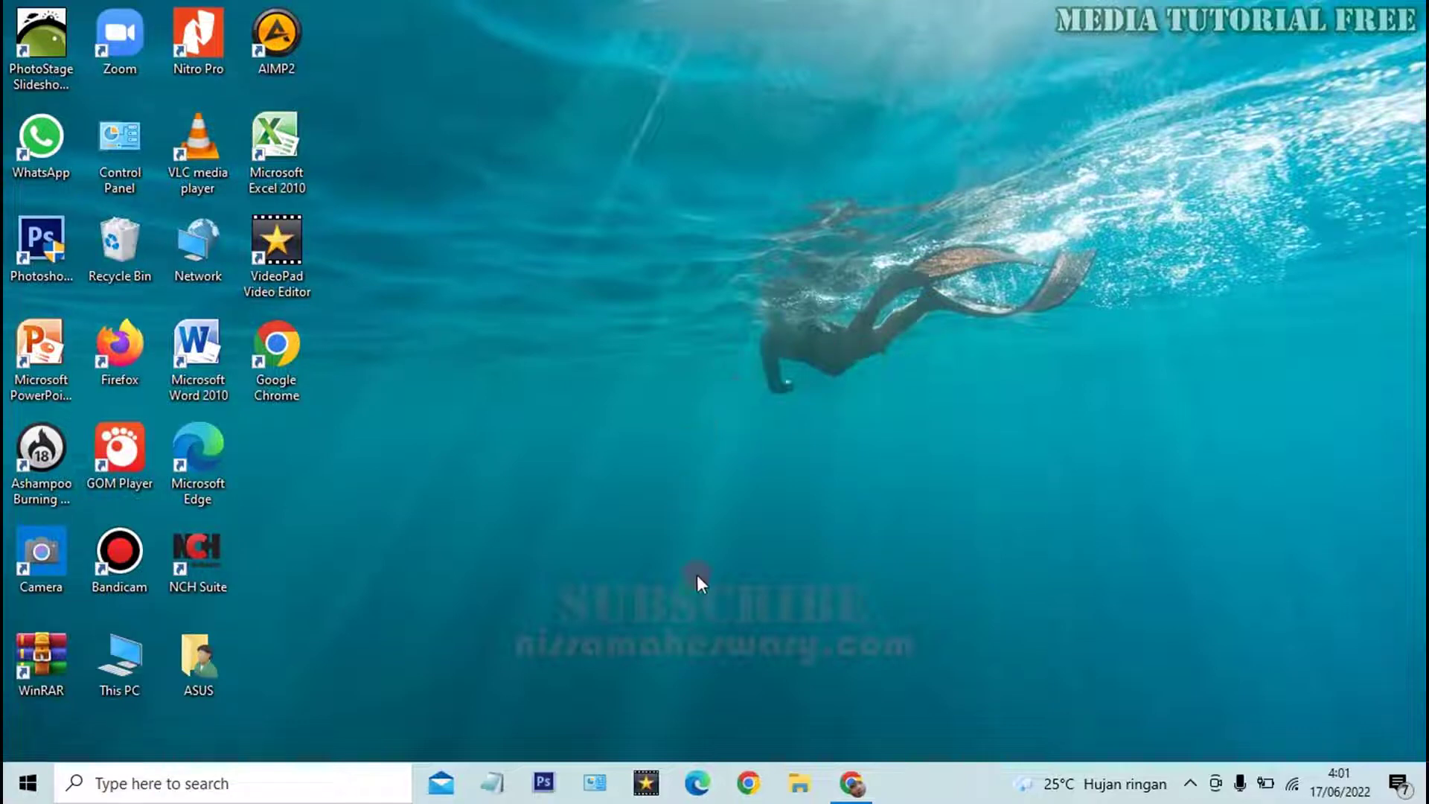
double_click(197, 343)
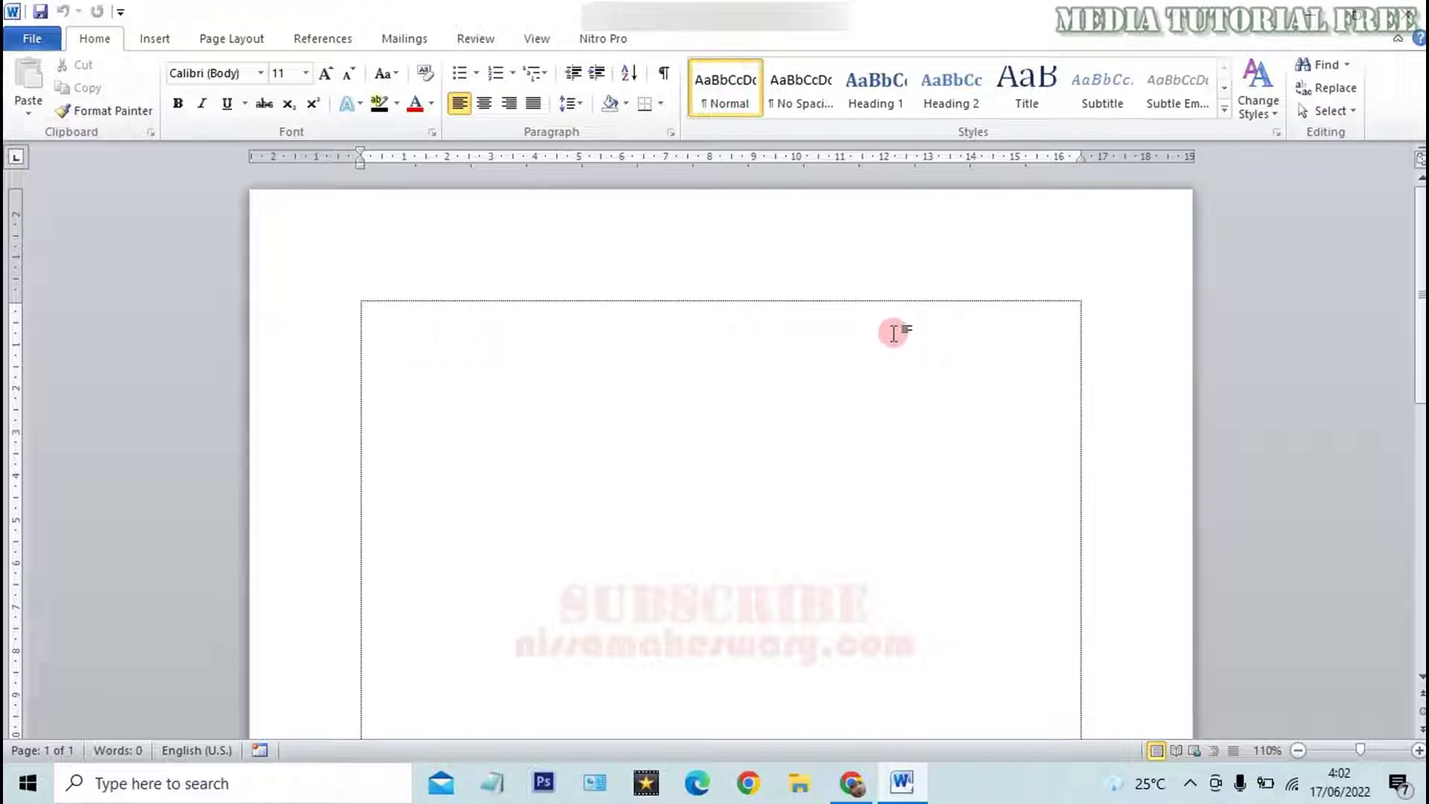
left_click(38, 38)
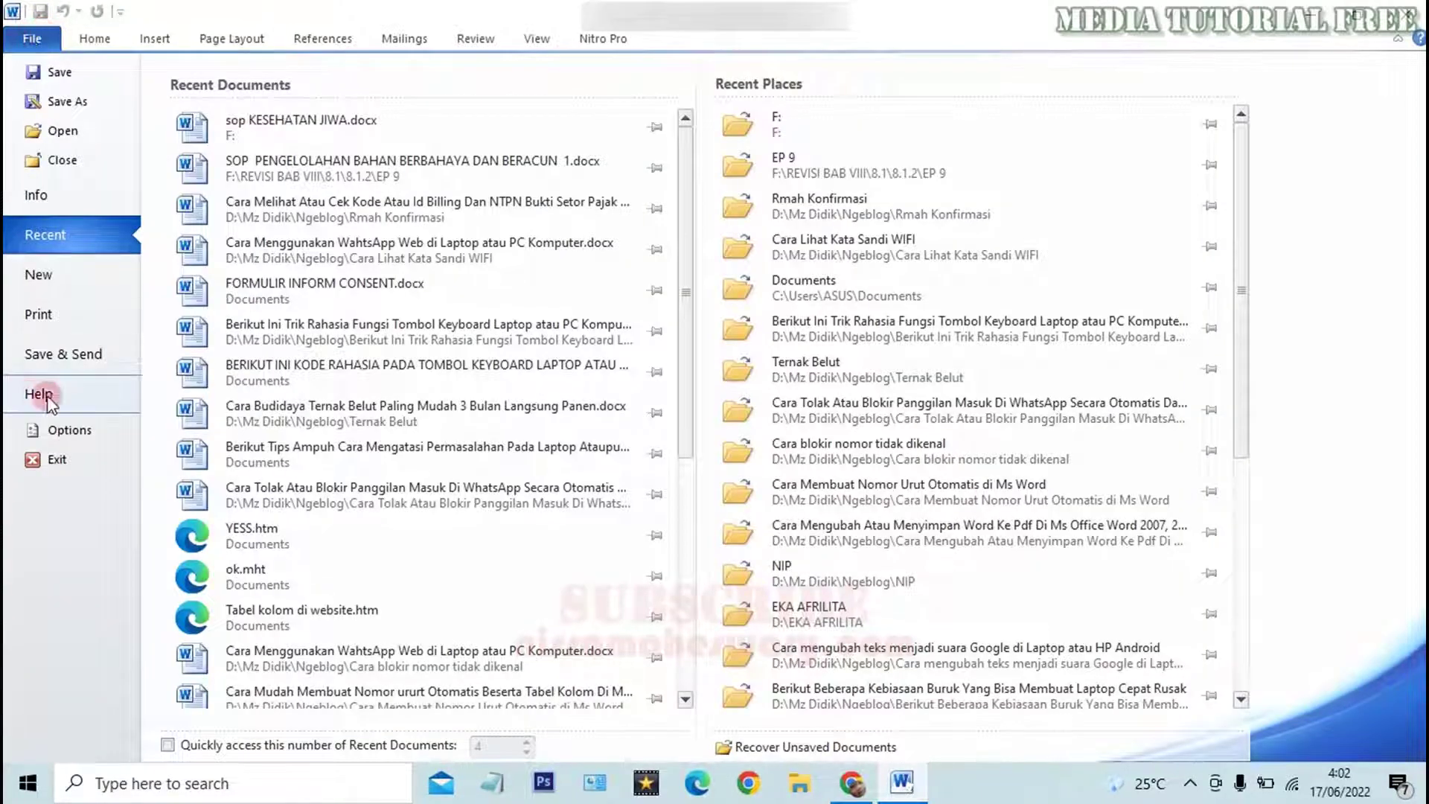
left_click(84, 432)
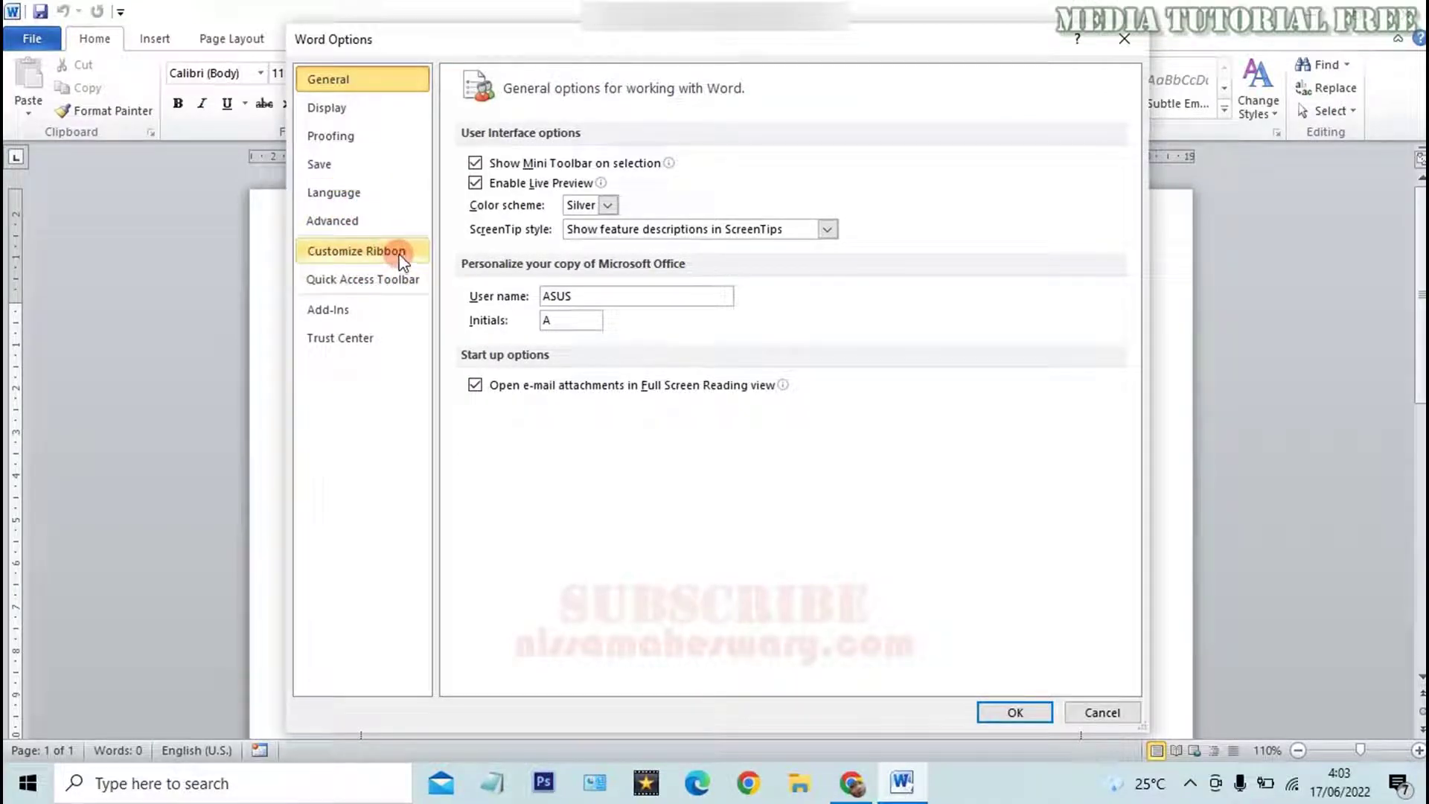
left_click(404, 255)
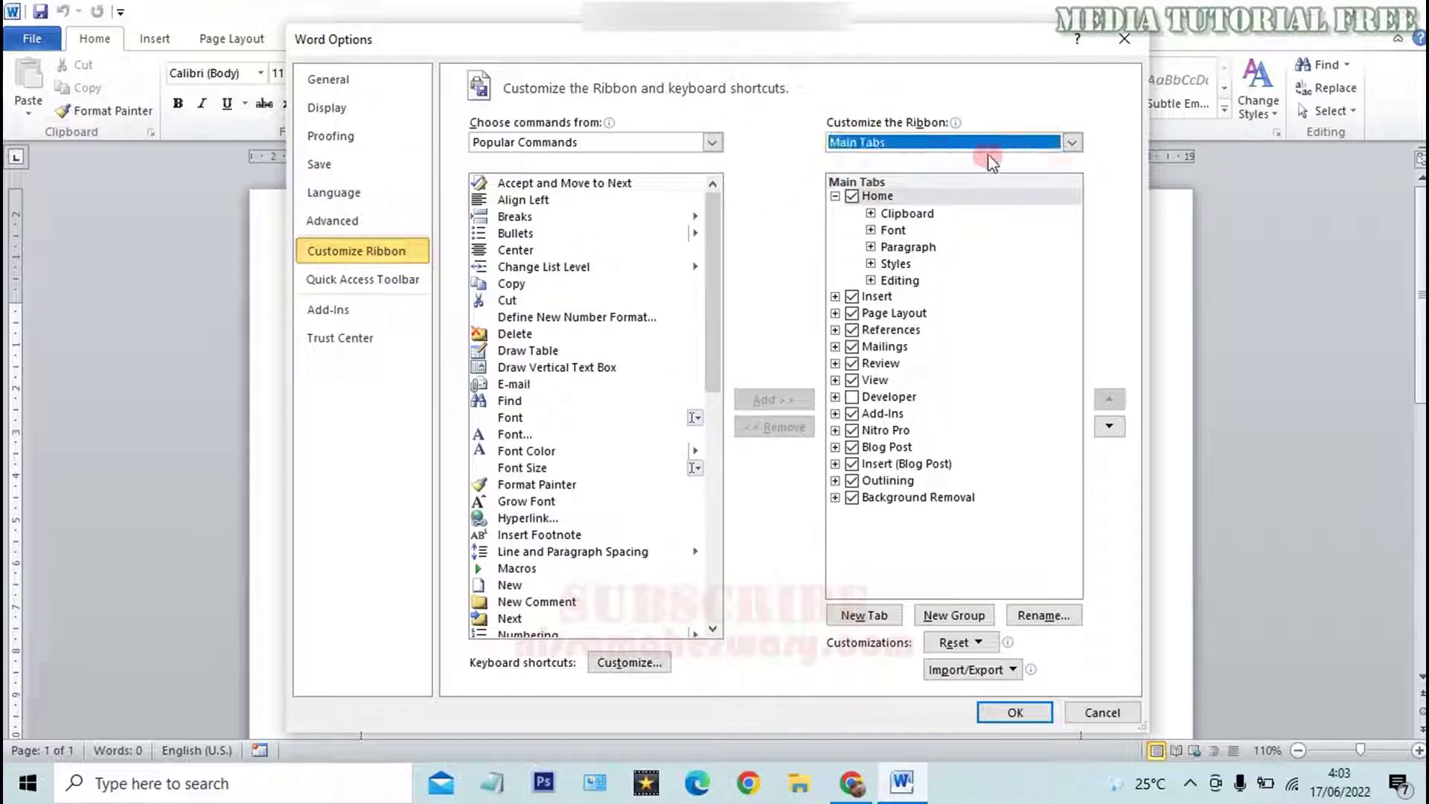
left_click(1072, 143)
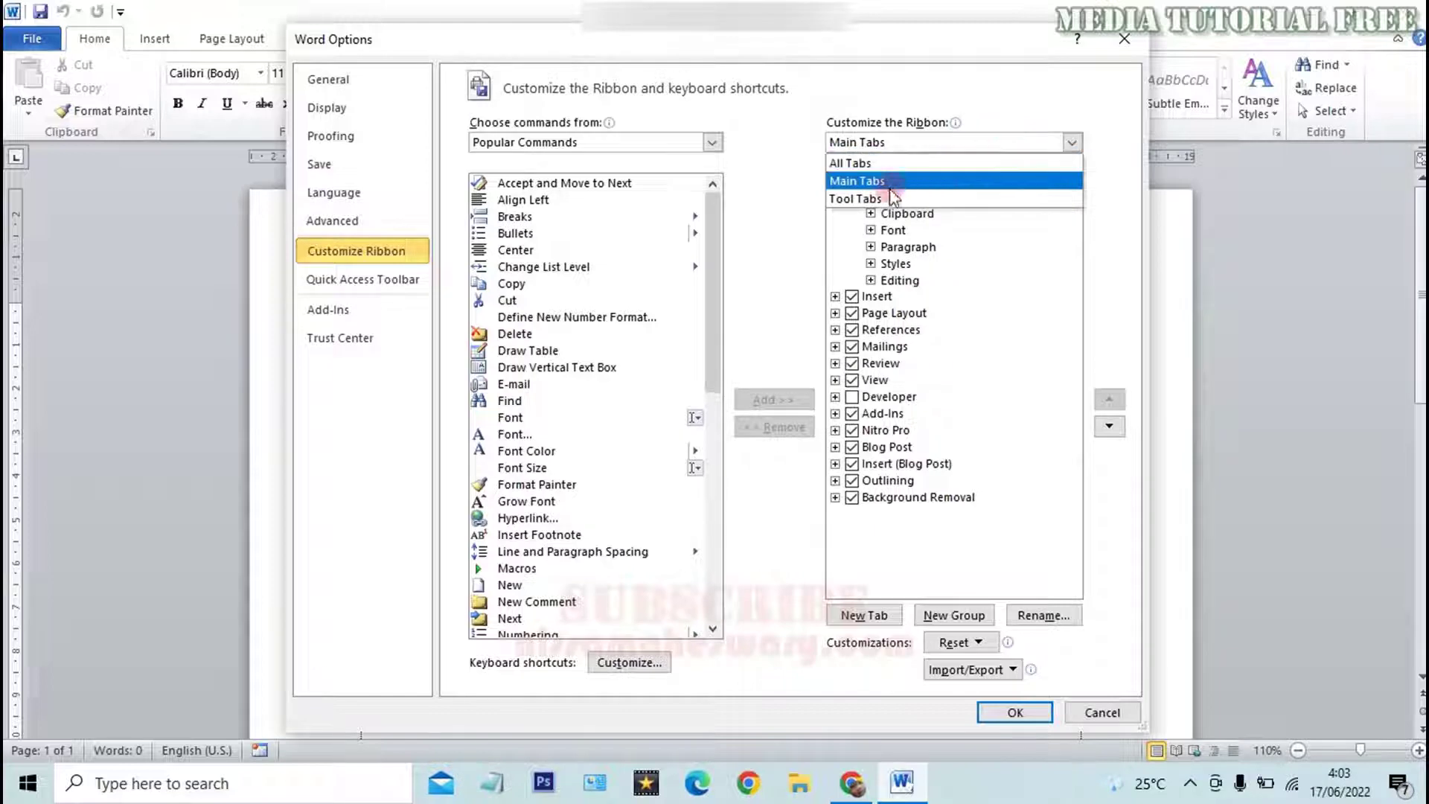
left_click(1027, 198)
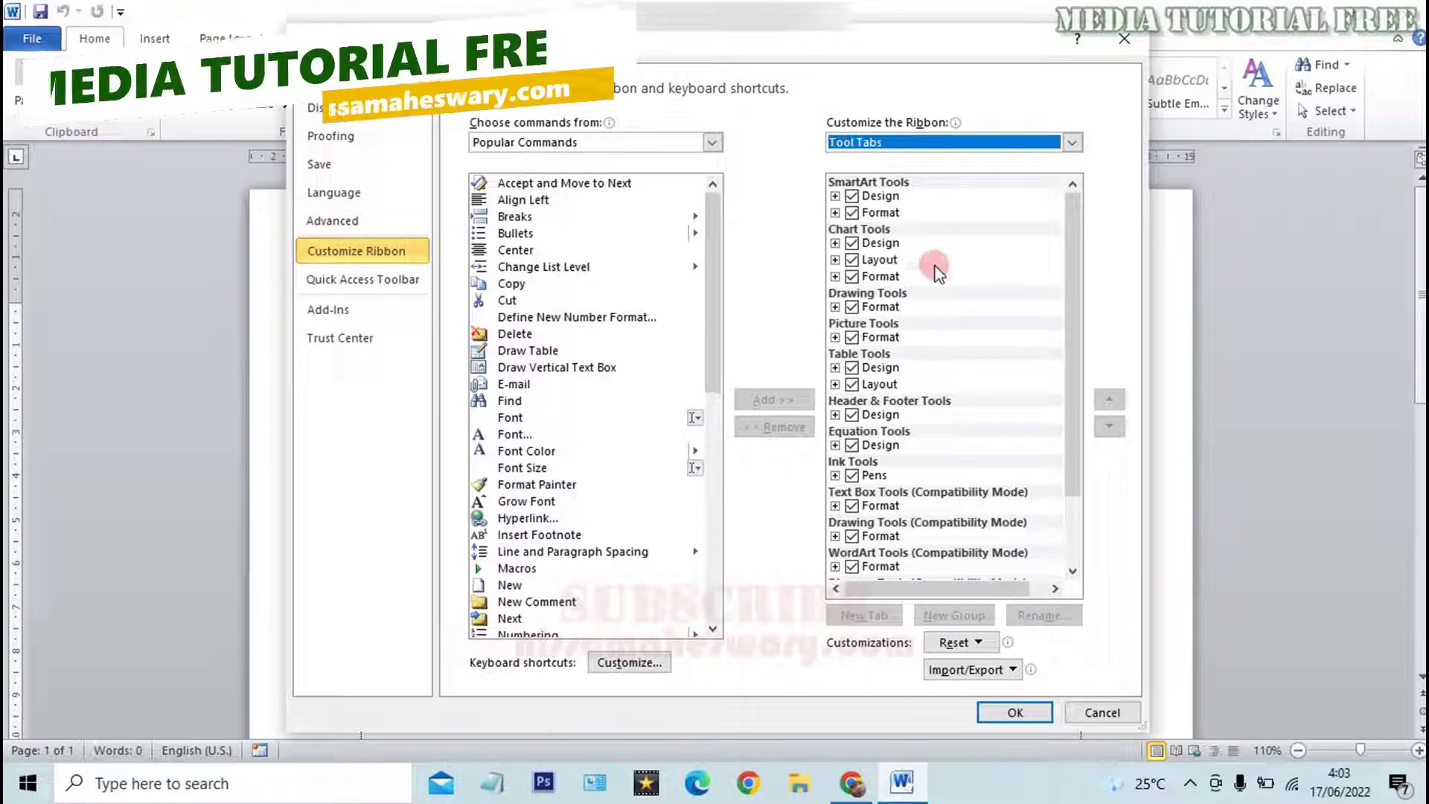
left_click(1073, 143)
left_click(893, 183)
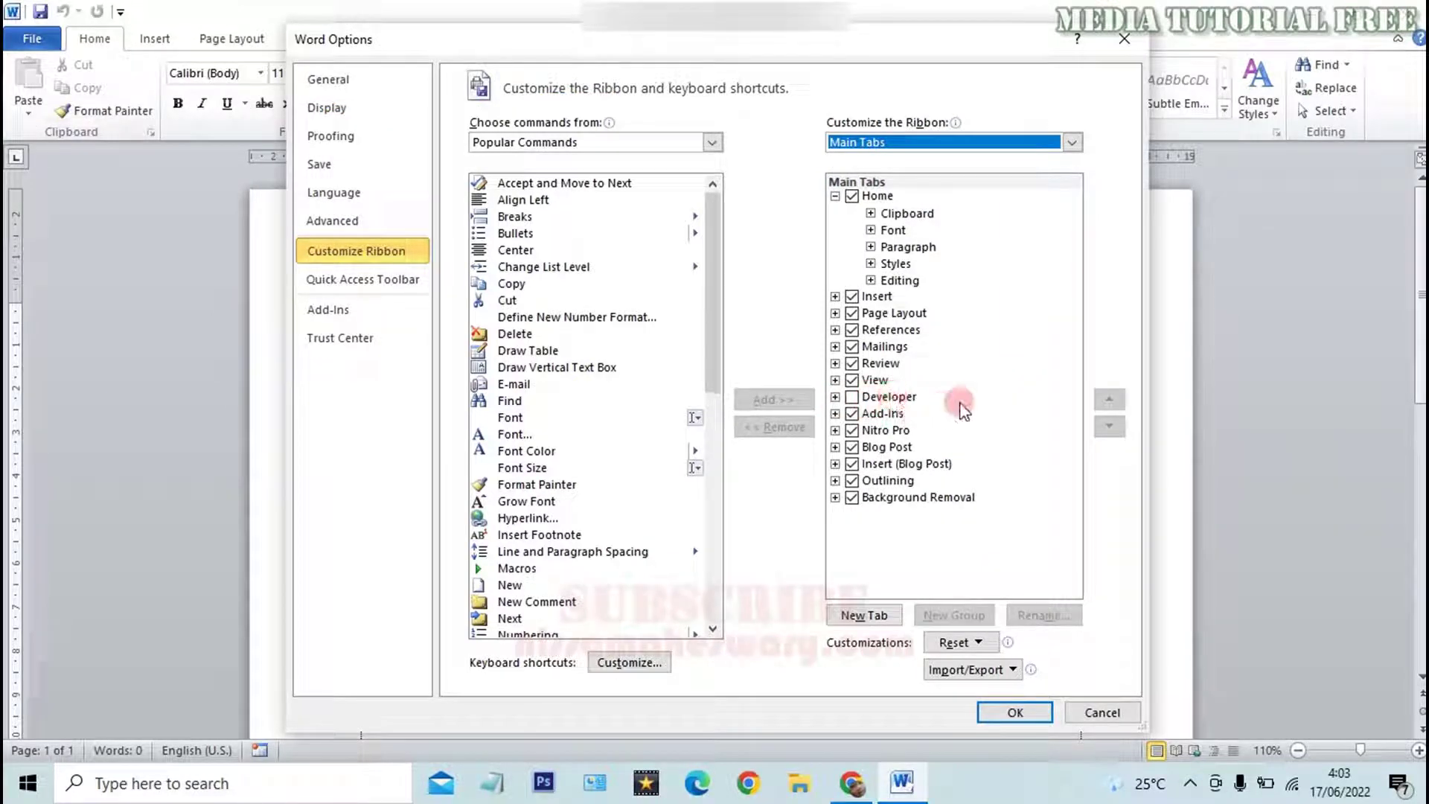
left_click(853, 397)
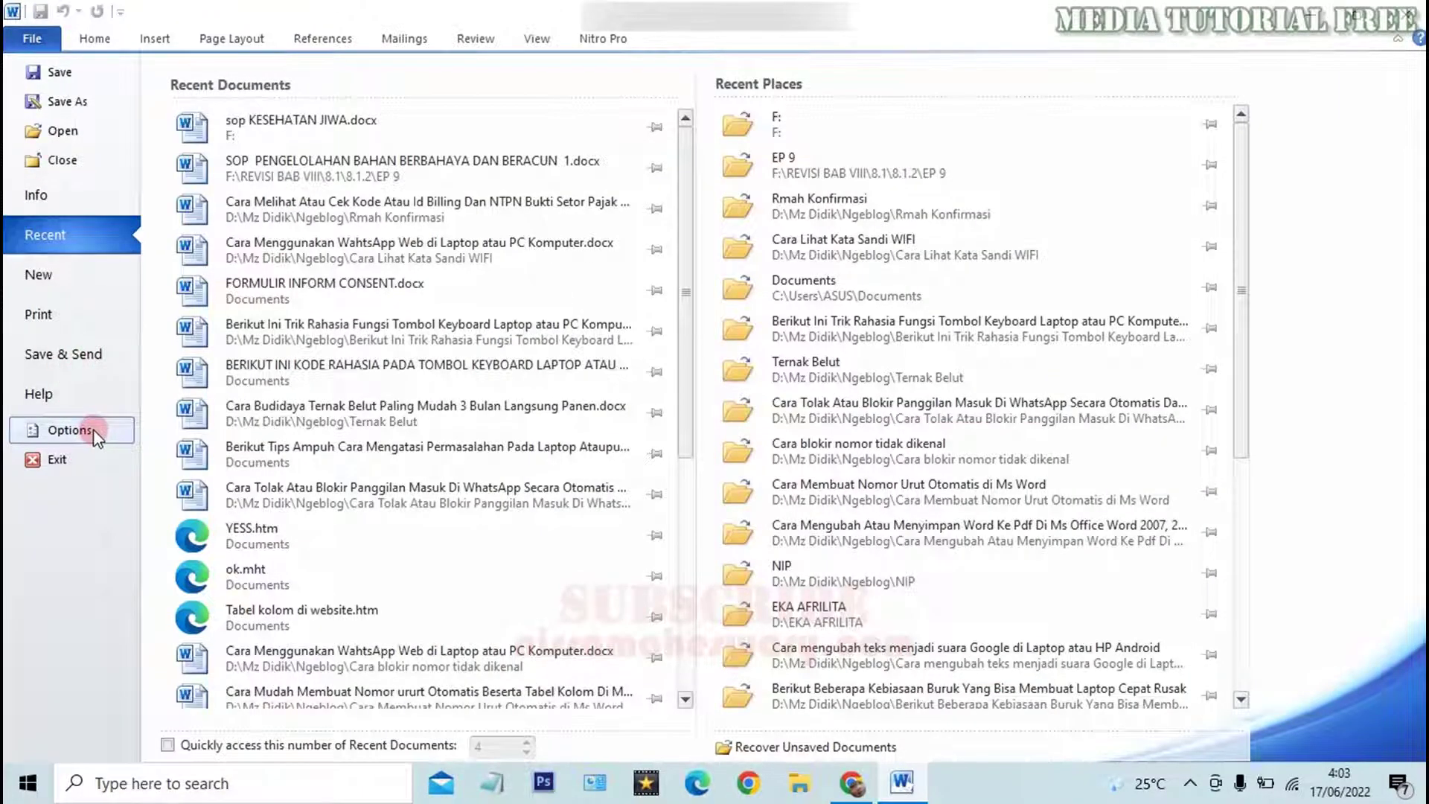
left_click(70, 430)
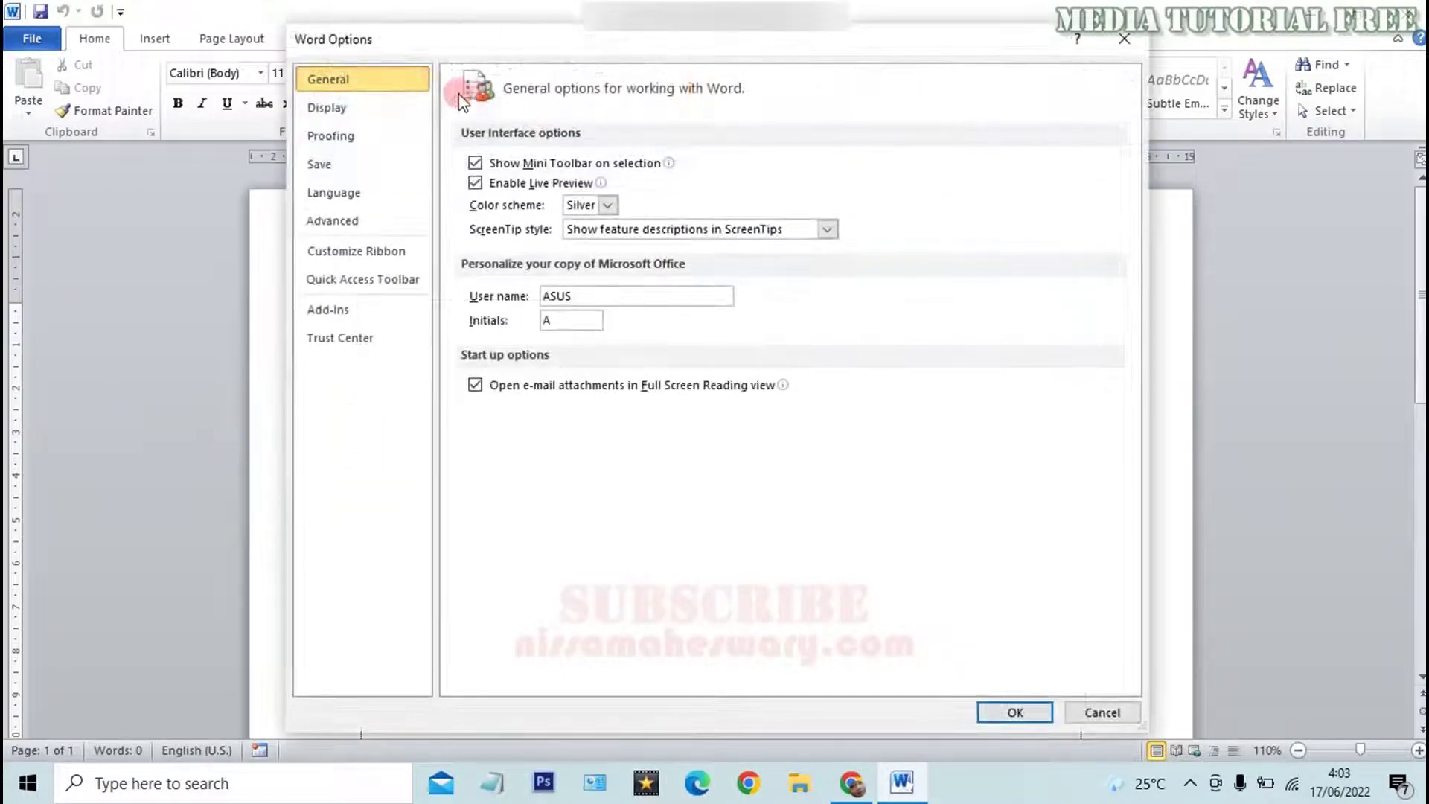
left_click(377, 253)
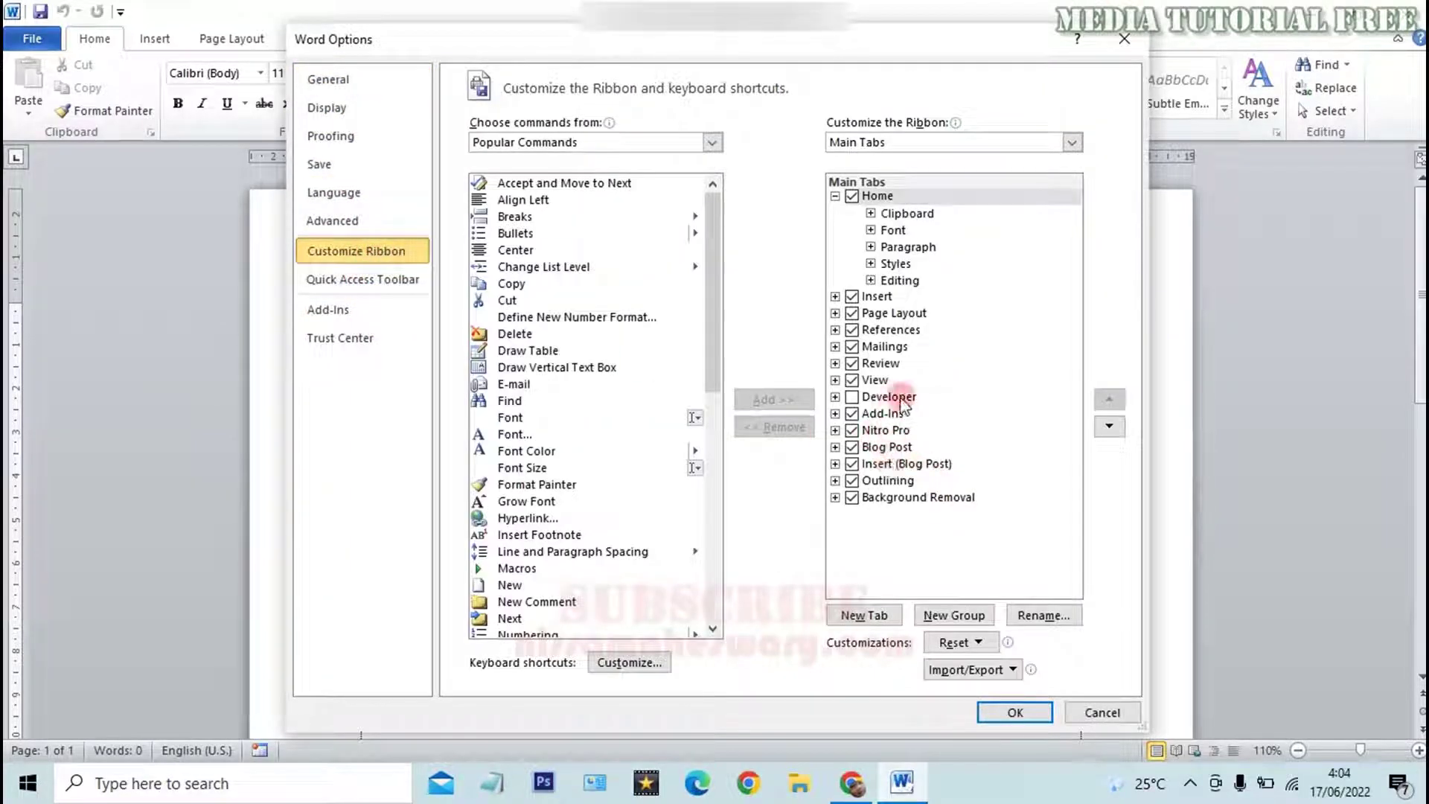
left_click(1093, 711)
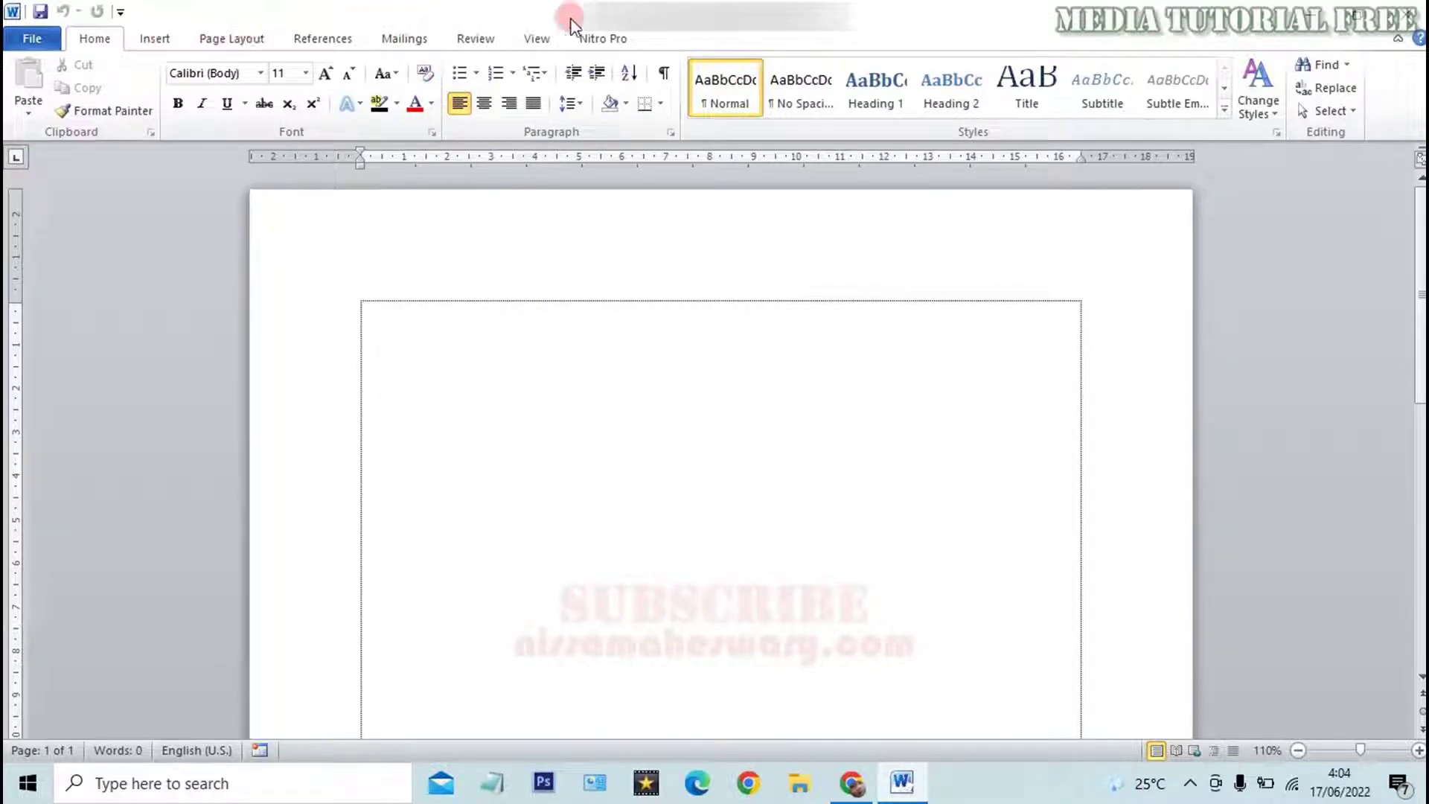
Enable the Developer tab through the ribbon's Customize the Ribbon settings and confirm with OK.
left_click(245, 41)
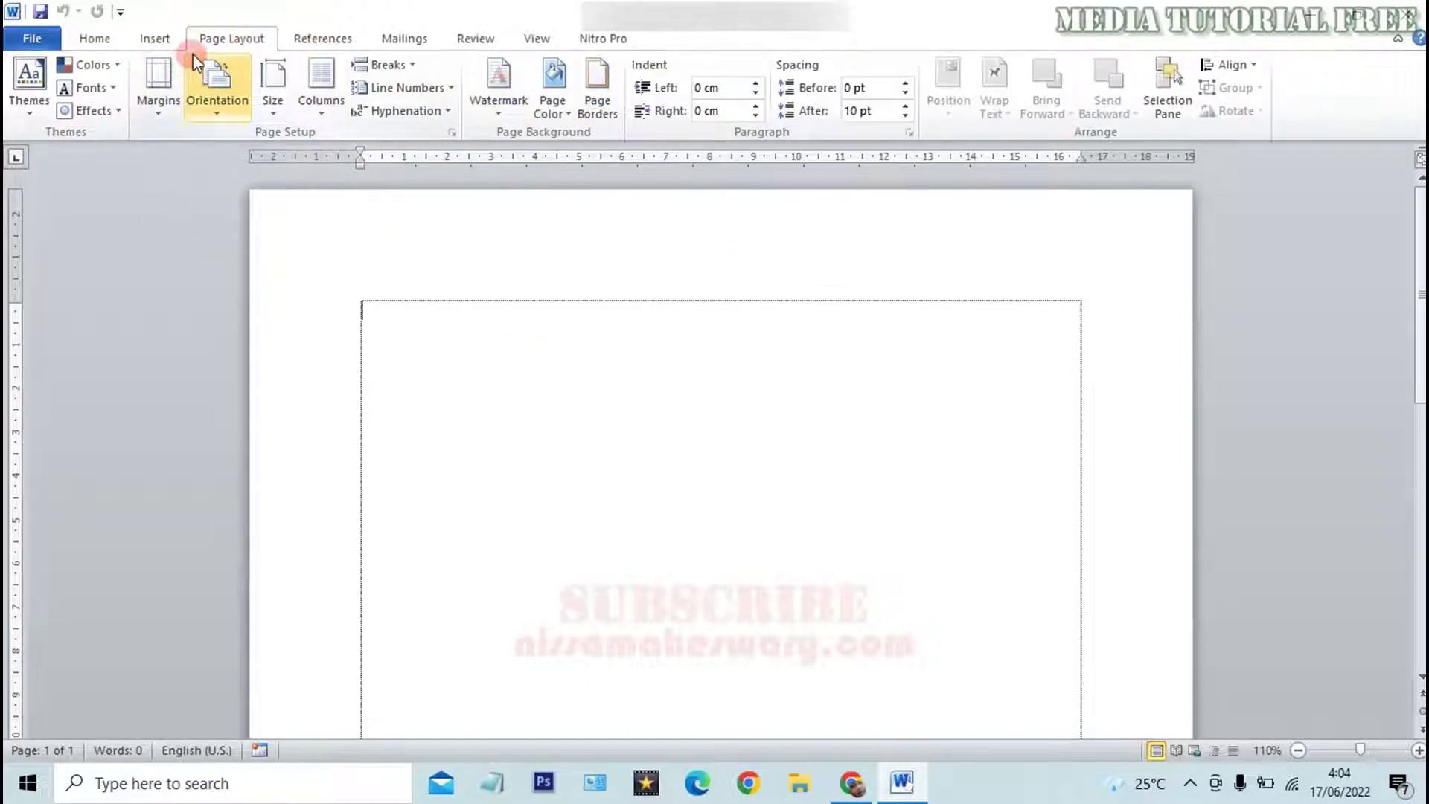
right_click(233, 41)
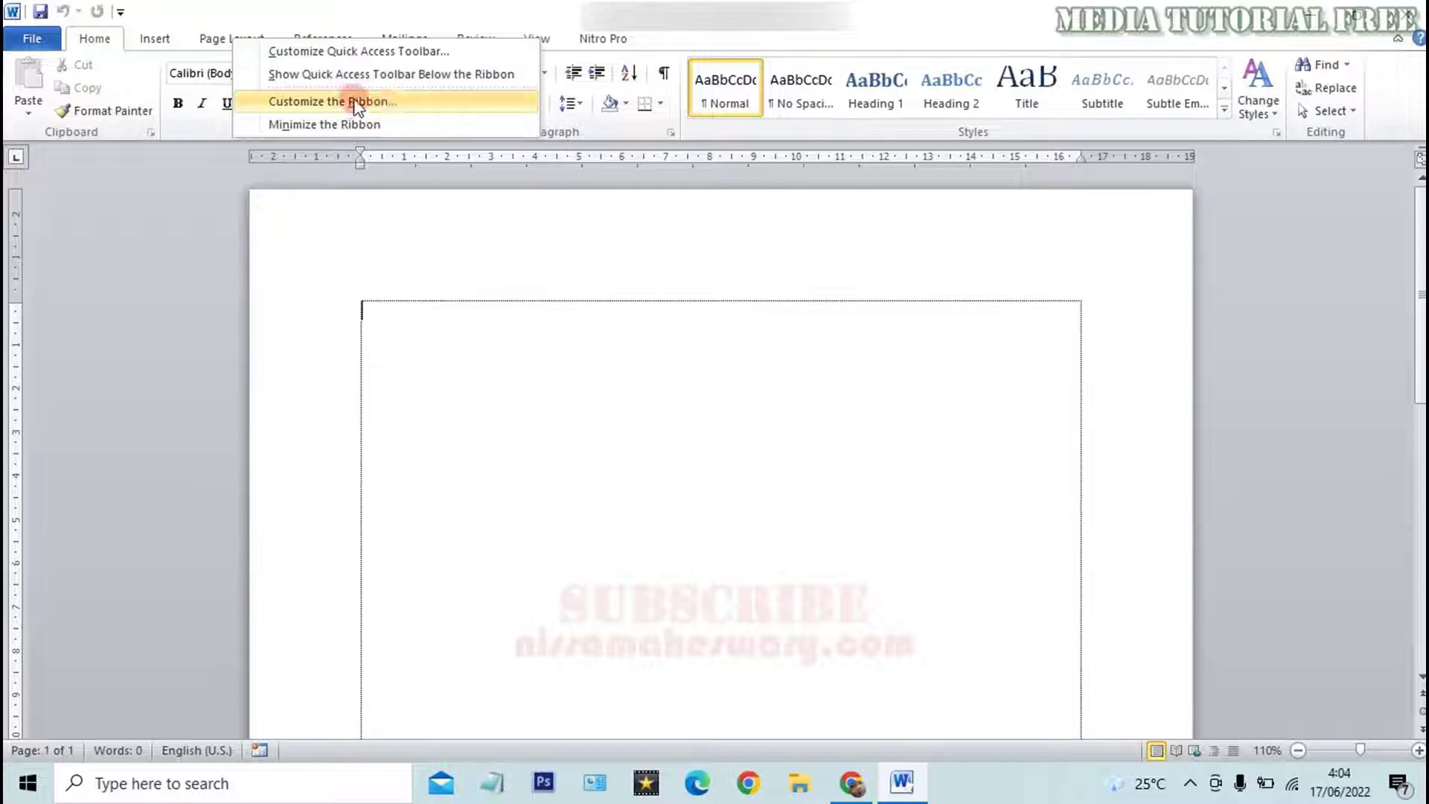
right_click(161, 41)
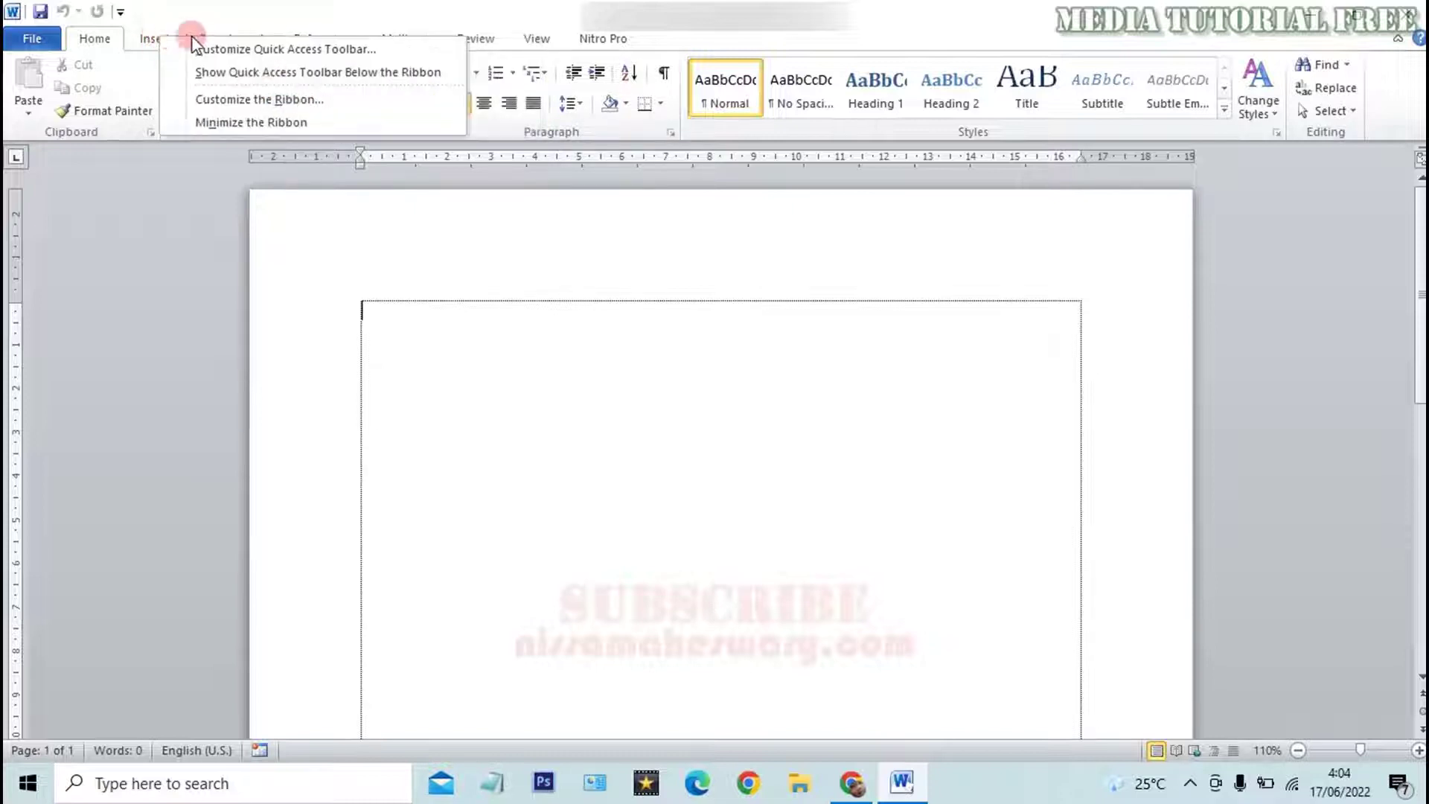
right_click(602, 43)
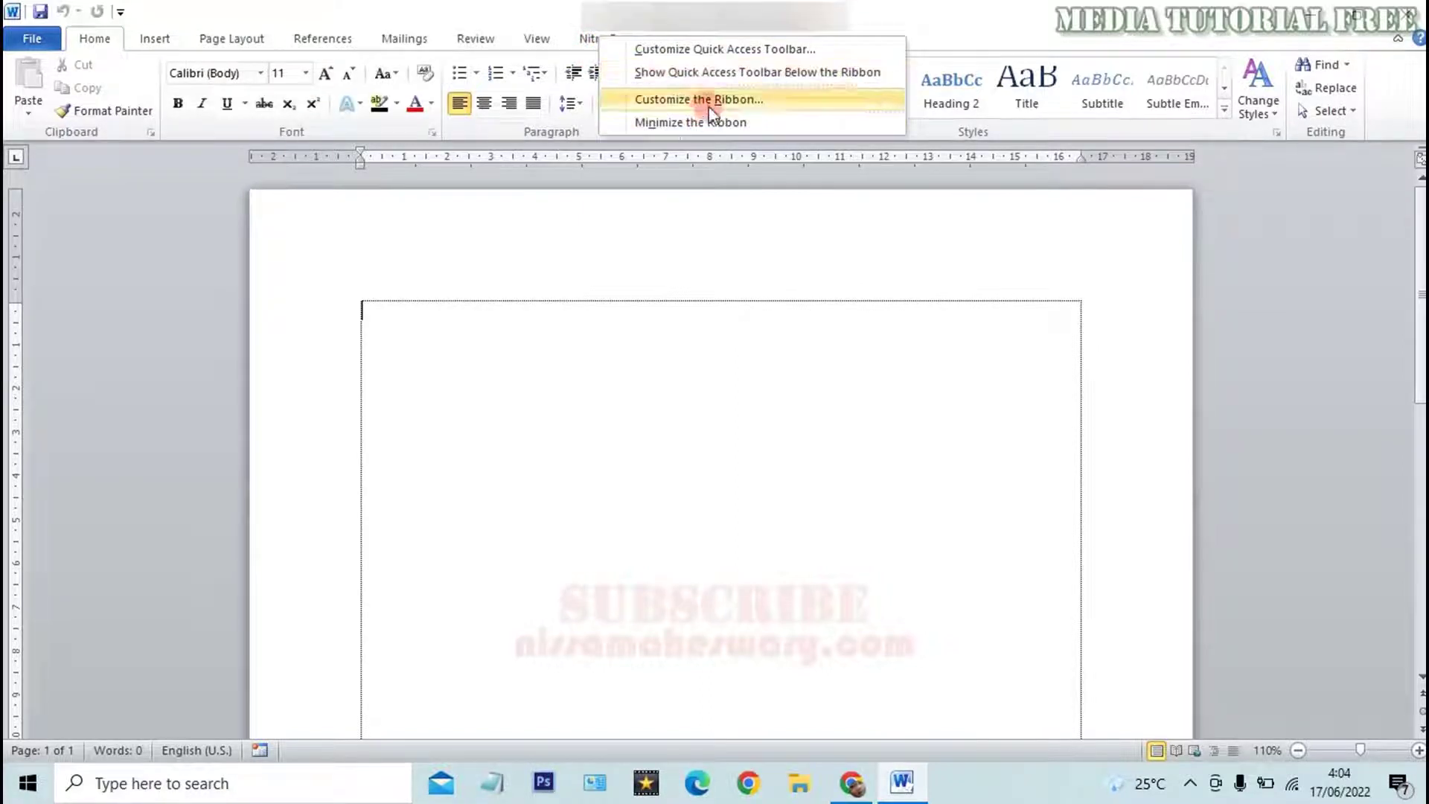
right_click(408, 41)
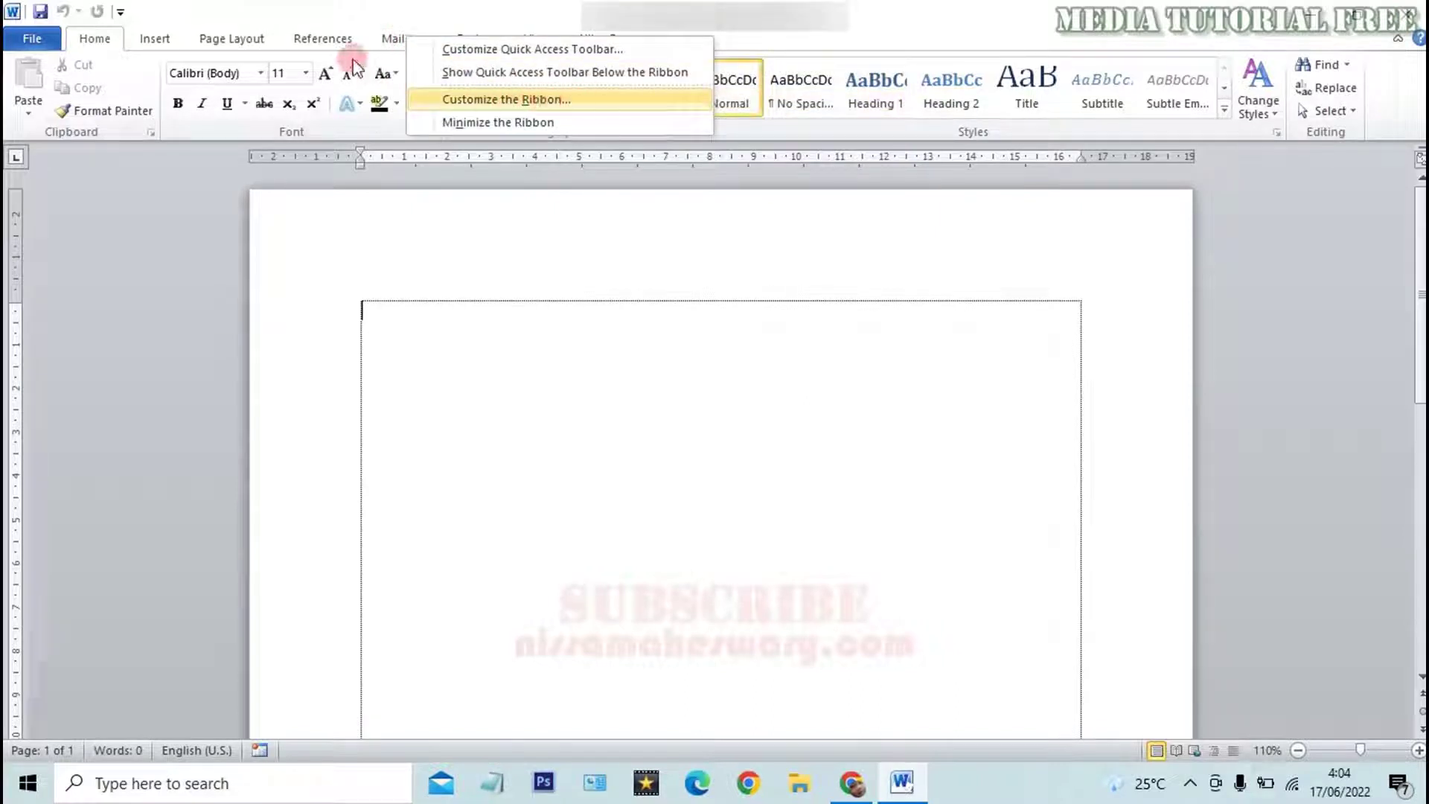
right_click(332, 45)
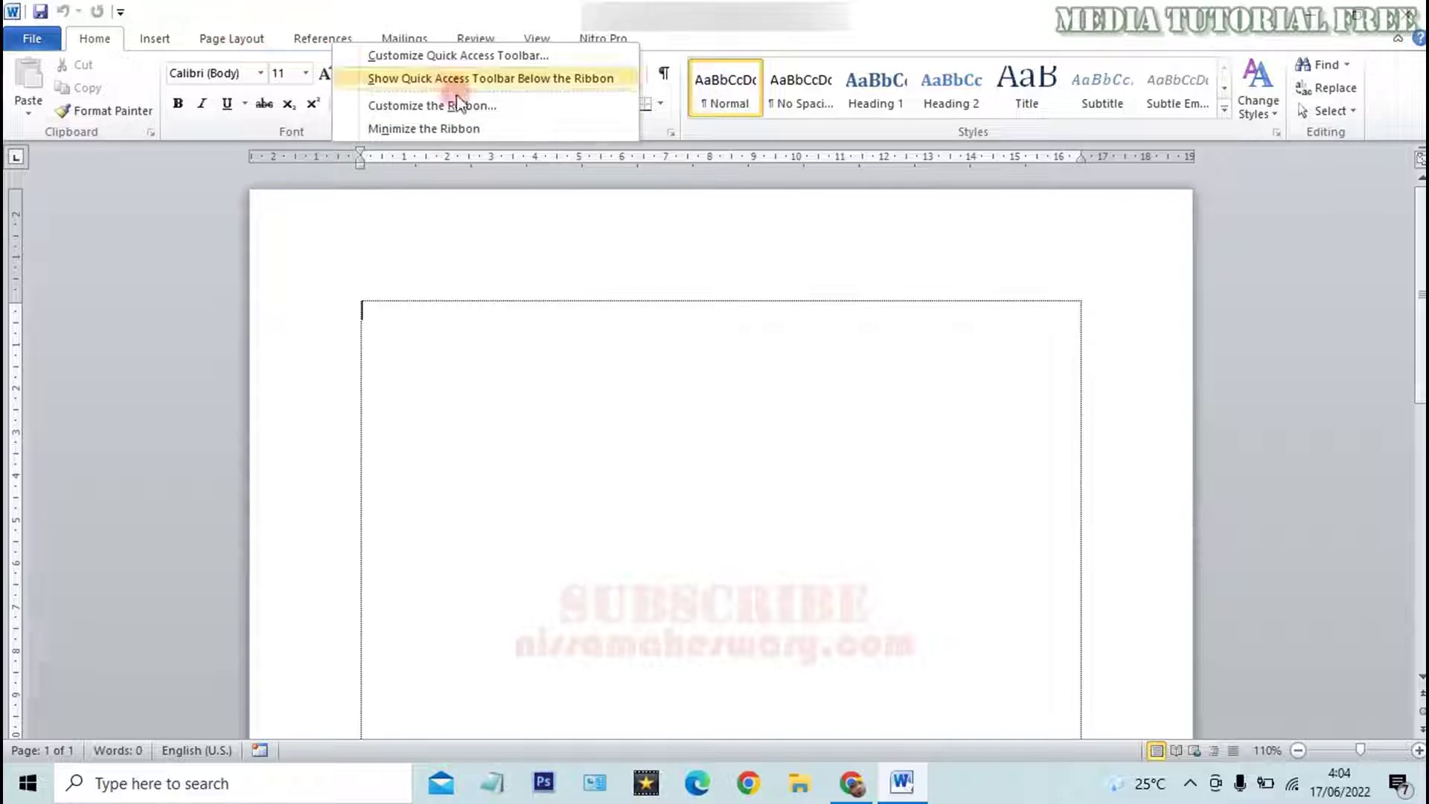
right_click(309, 37)
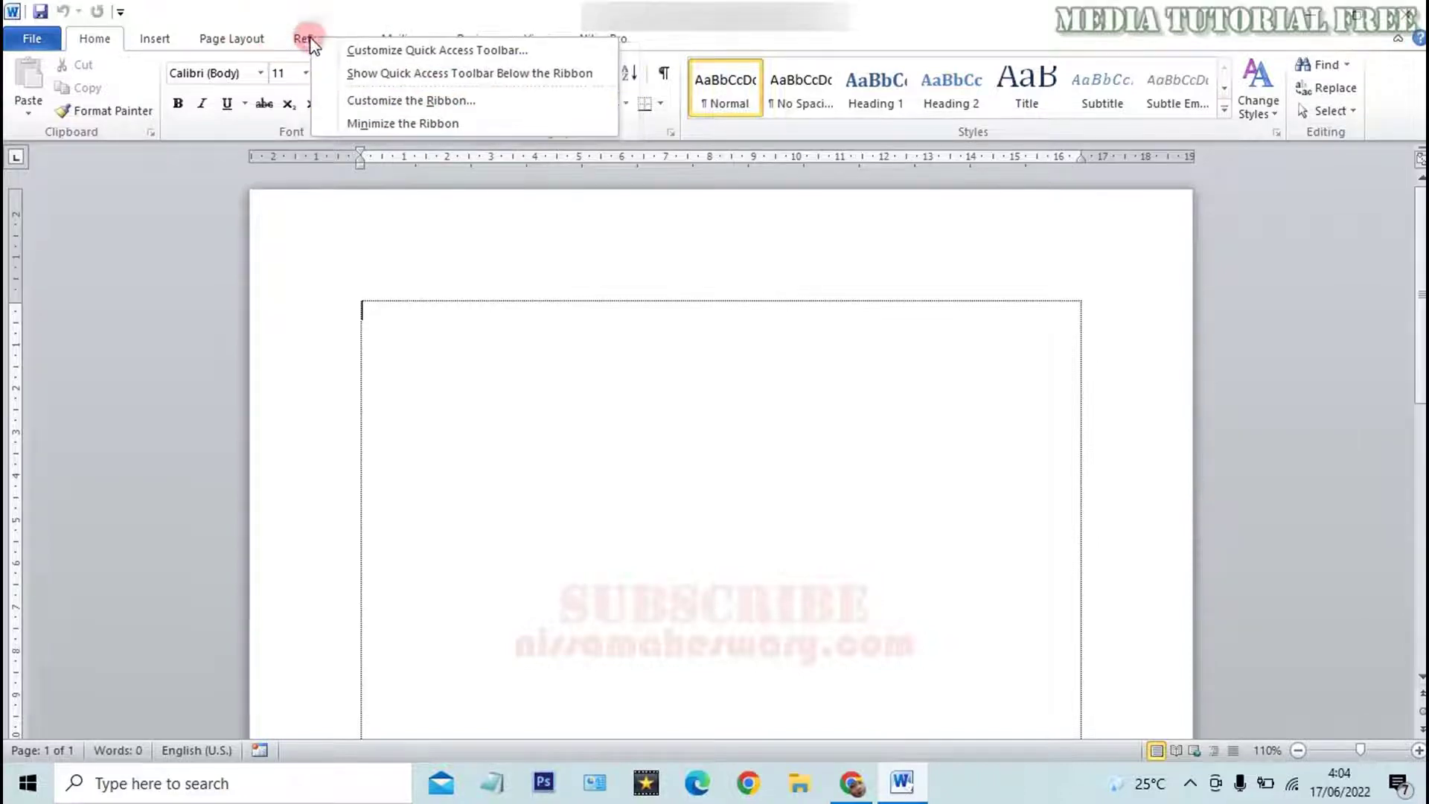
right_click(223, 39)
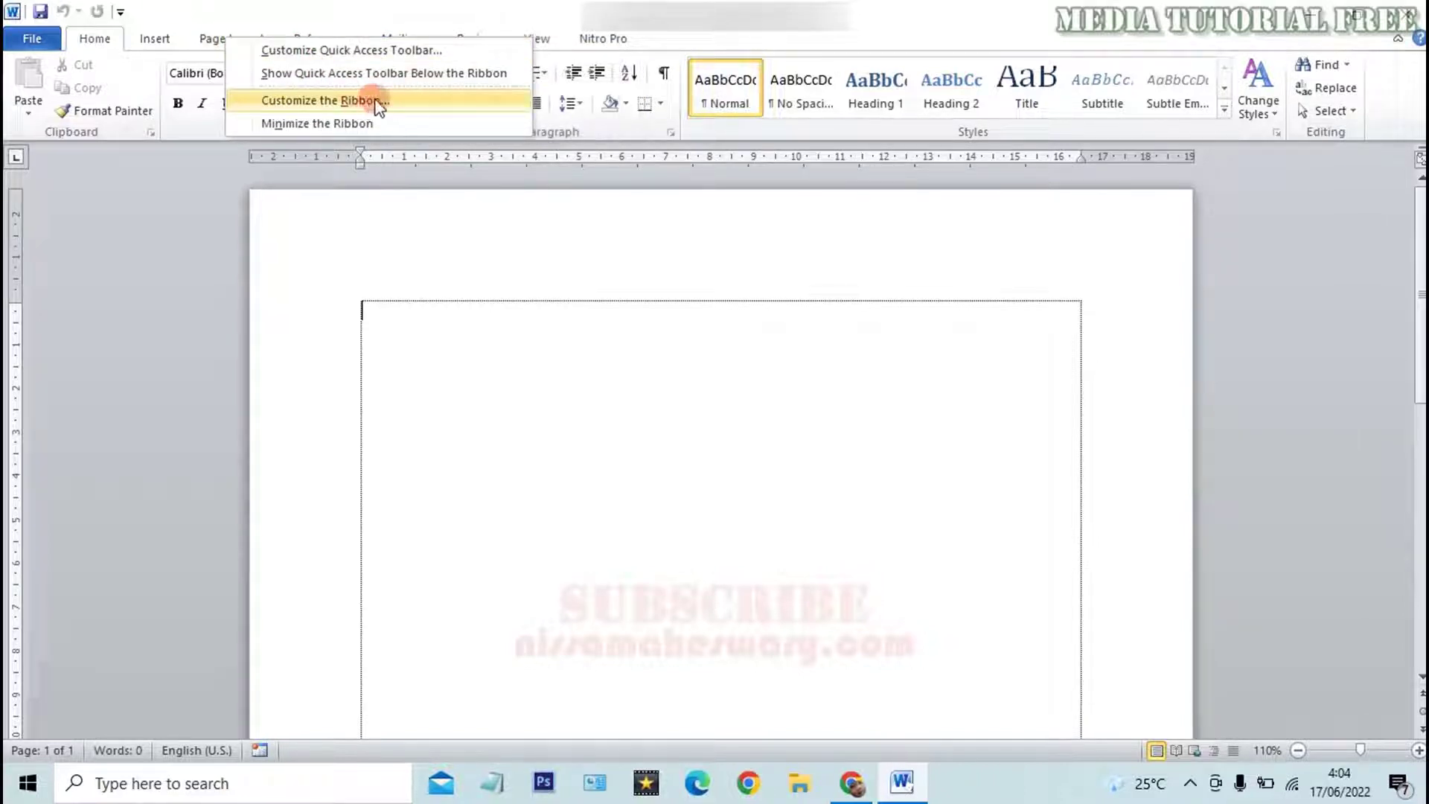
left_click(408, 108)
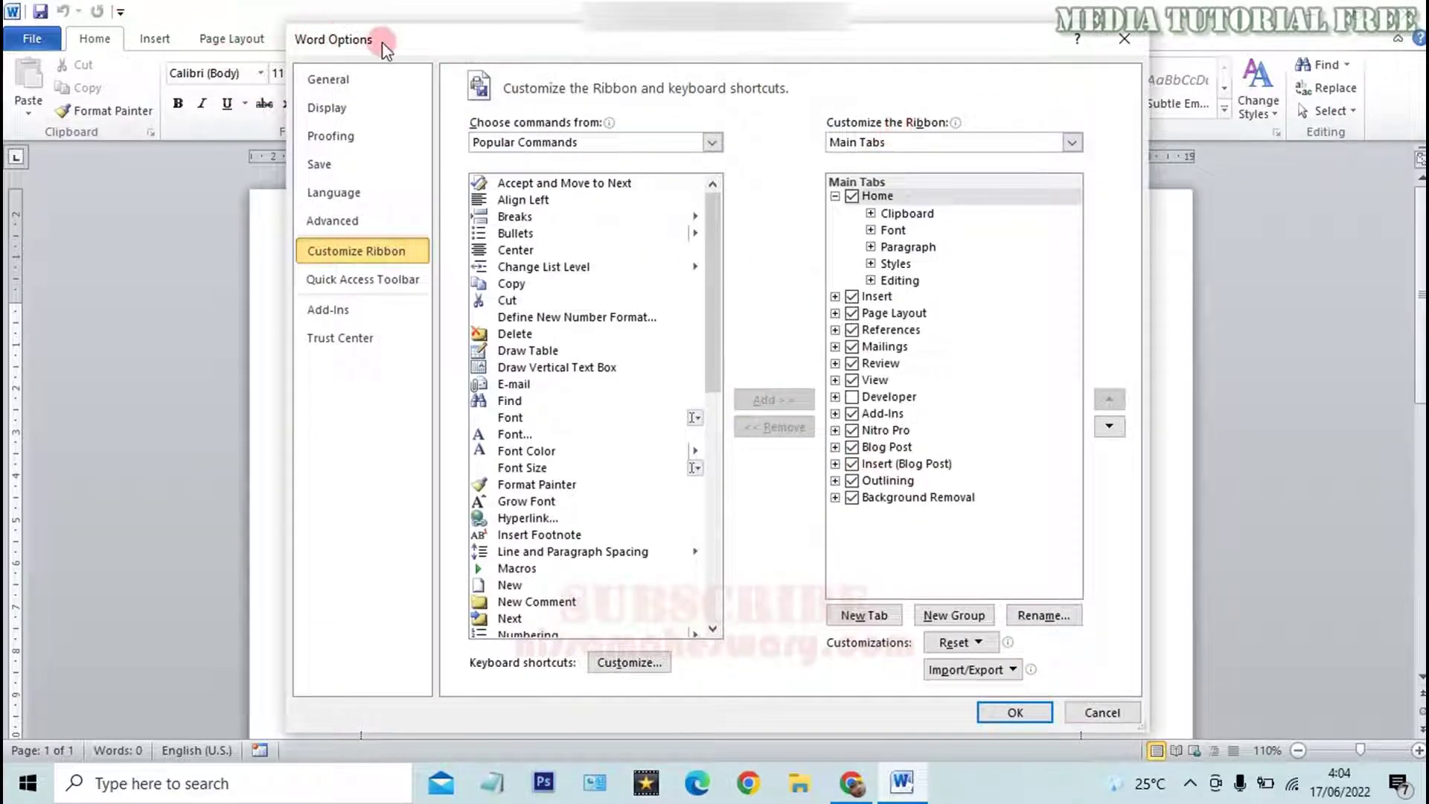
mouse_move(382, 42)
left_mouse_down()
mouse_move(300, 46)
mouse_move(381, 46)
left_mouse_up()
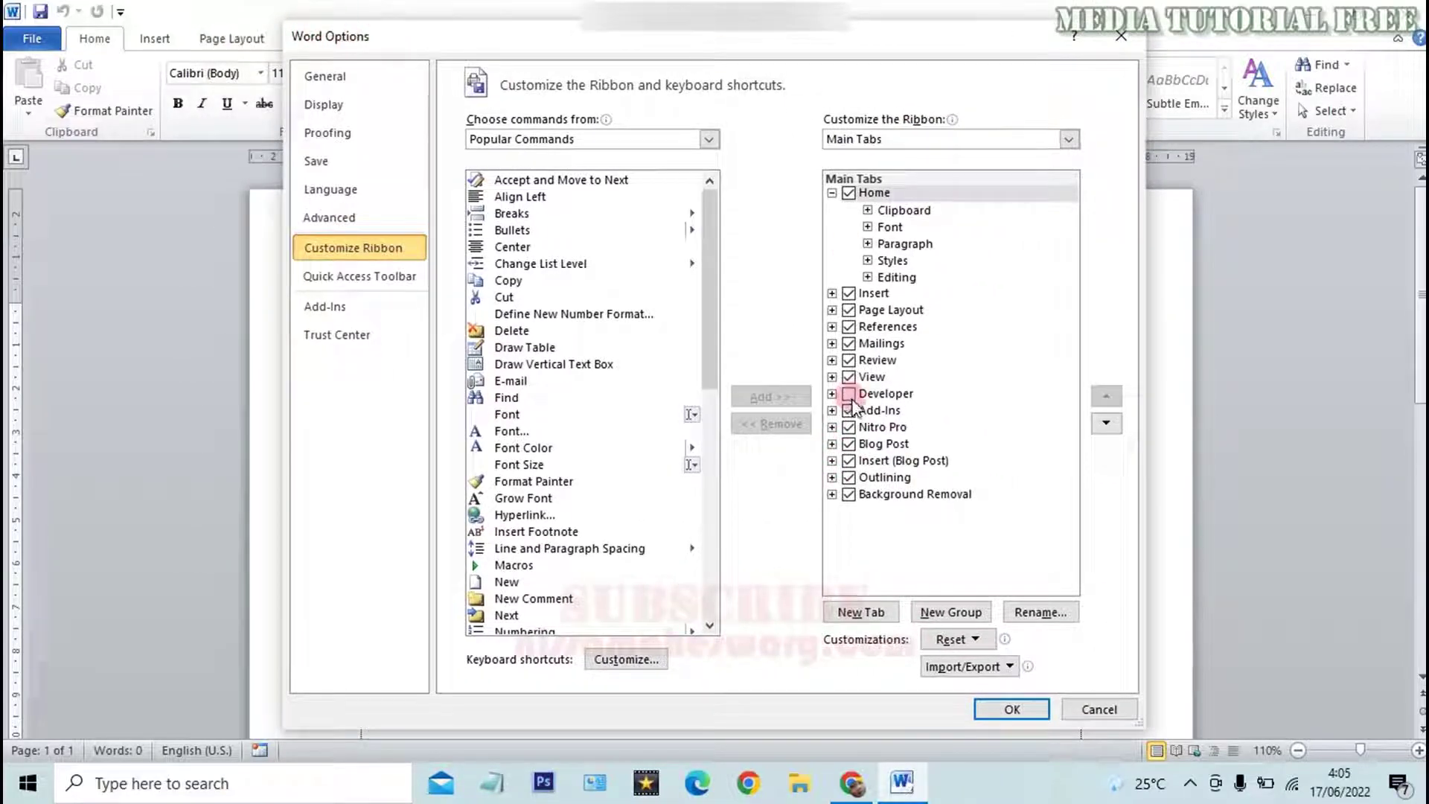
left_click(850, 395)
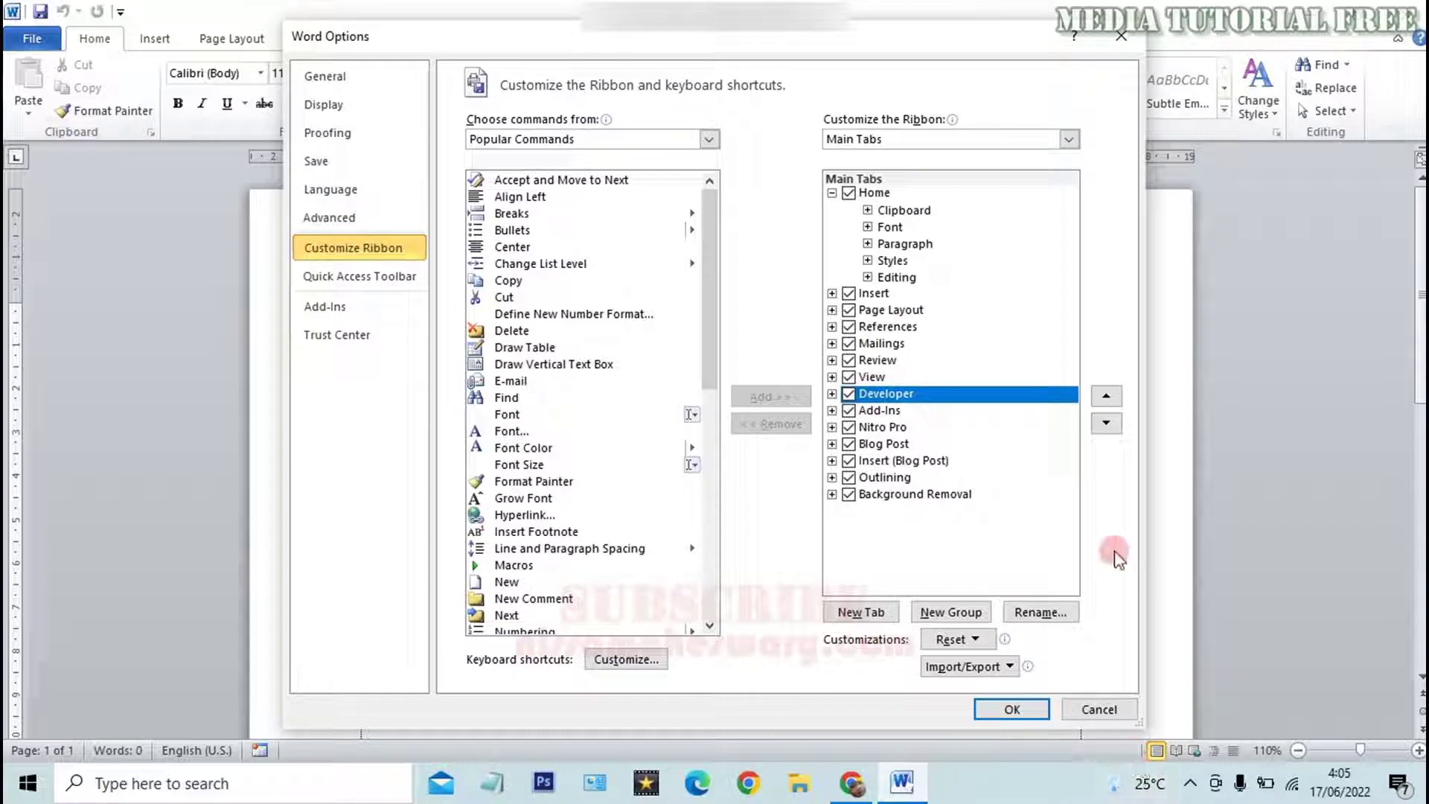
left_click(1016, 708)
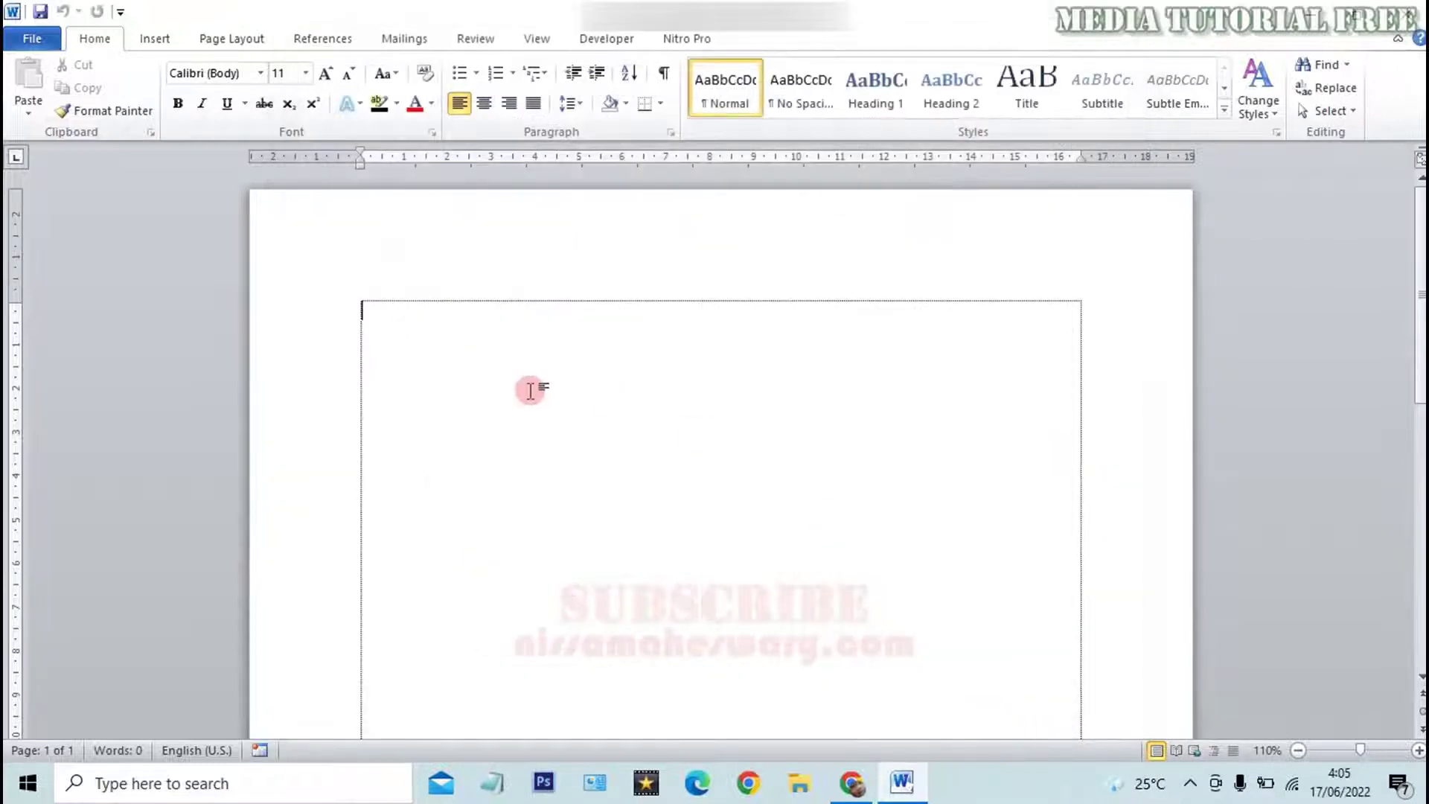
Insert a Windows Media Player control from Developer > Legacy Tools > More Controls.
left_click(602, 41)
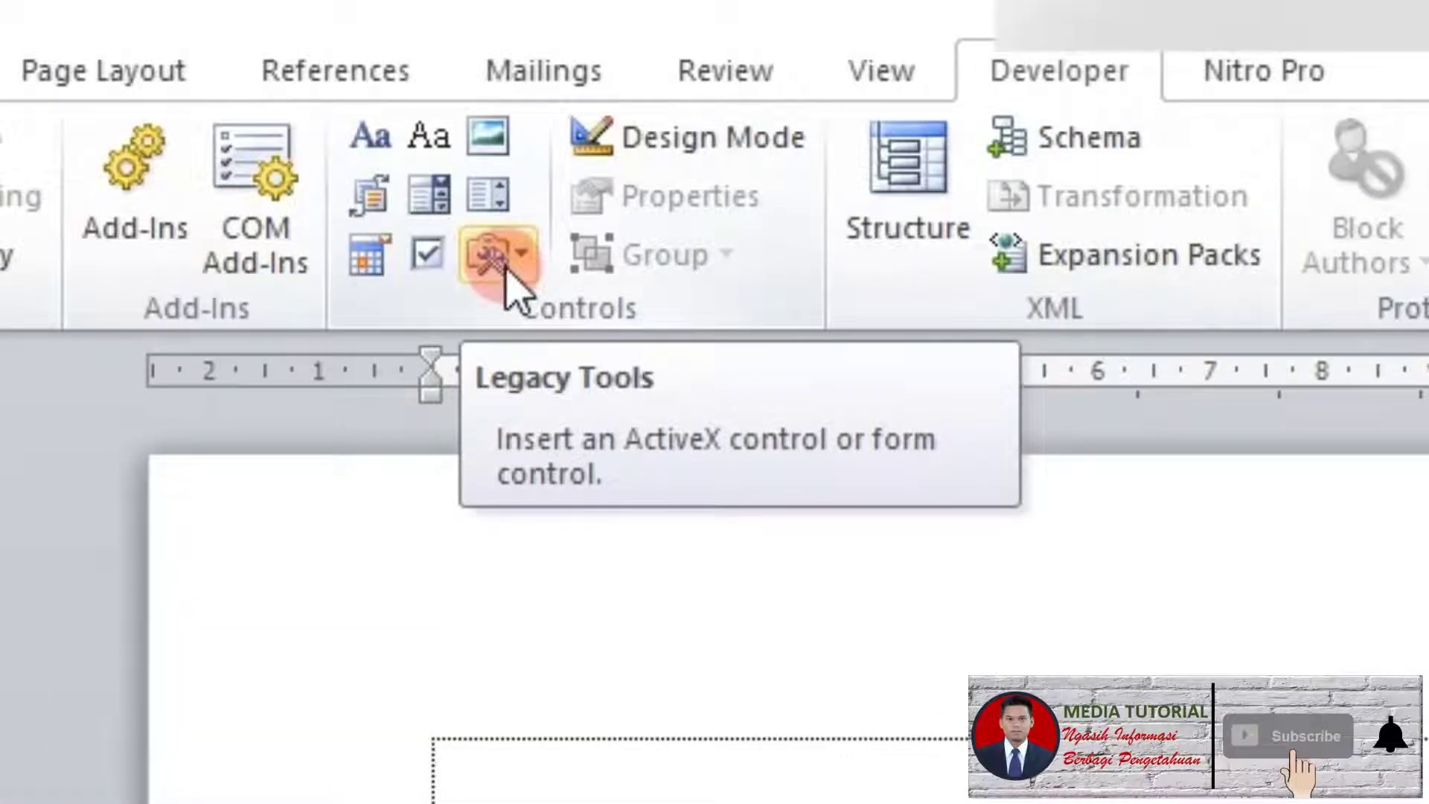
left_click(506, 268)
left_click(766, 560)
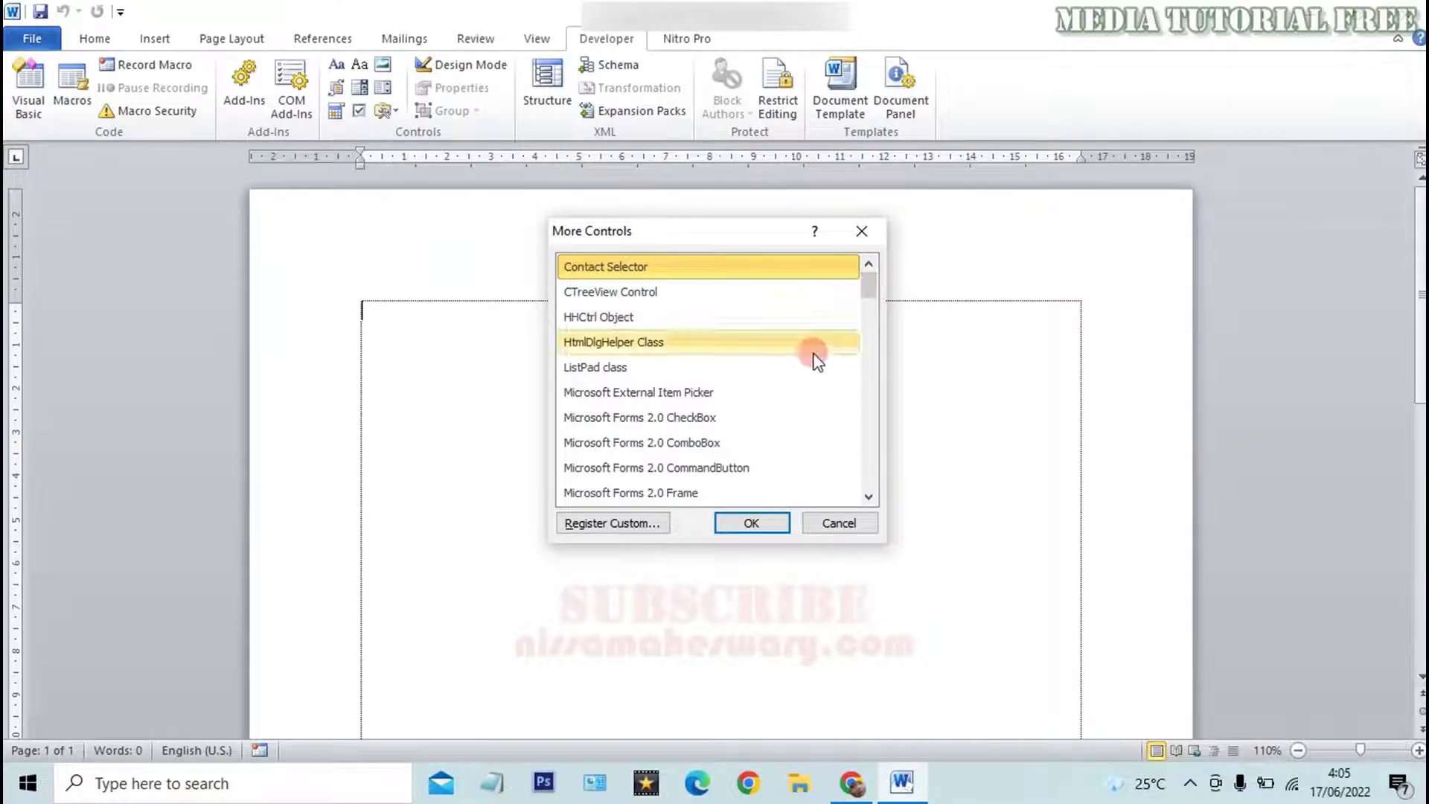
scroll(814, 354, "down", 15)
left_click(653, 448)
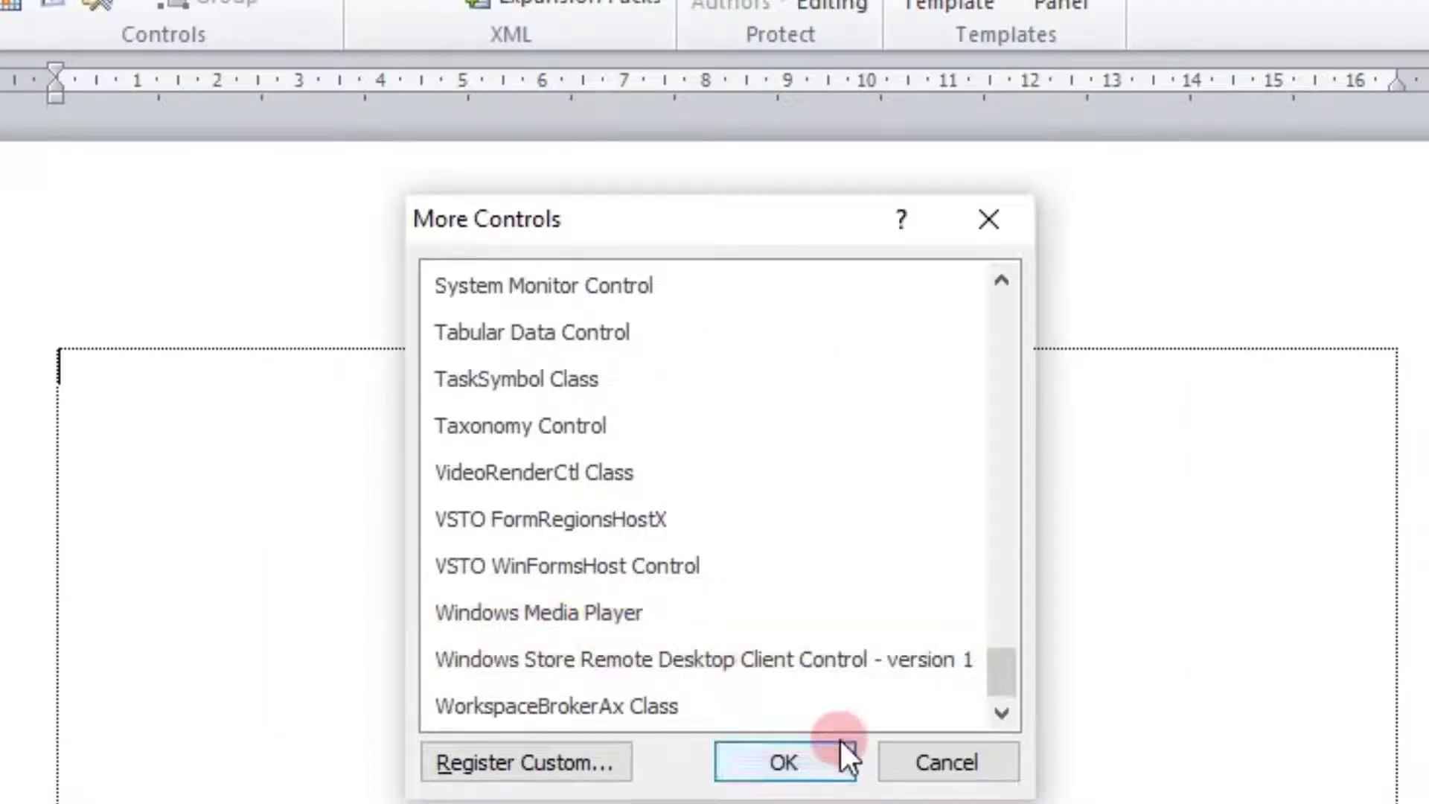
left_click(691, 611)
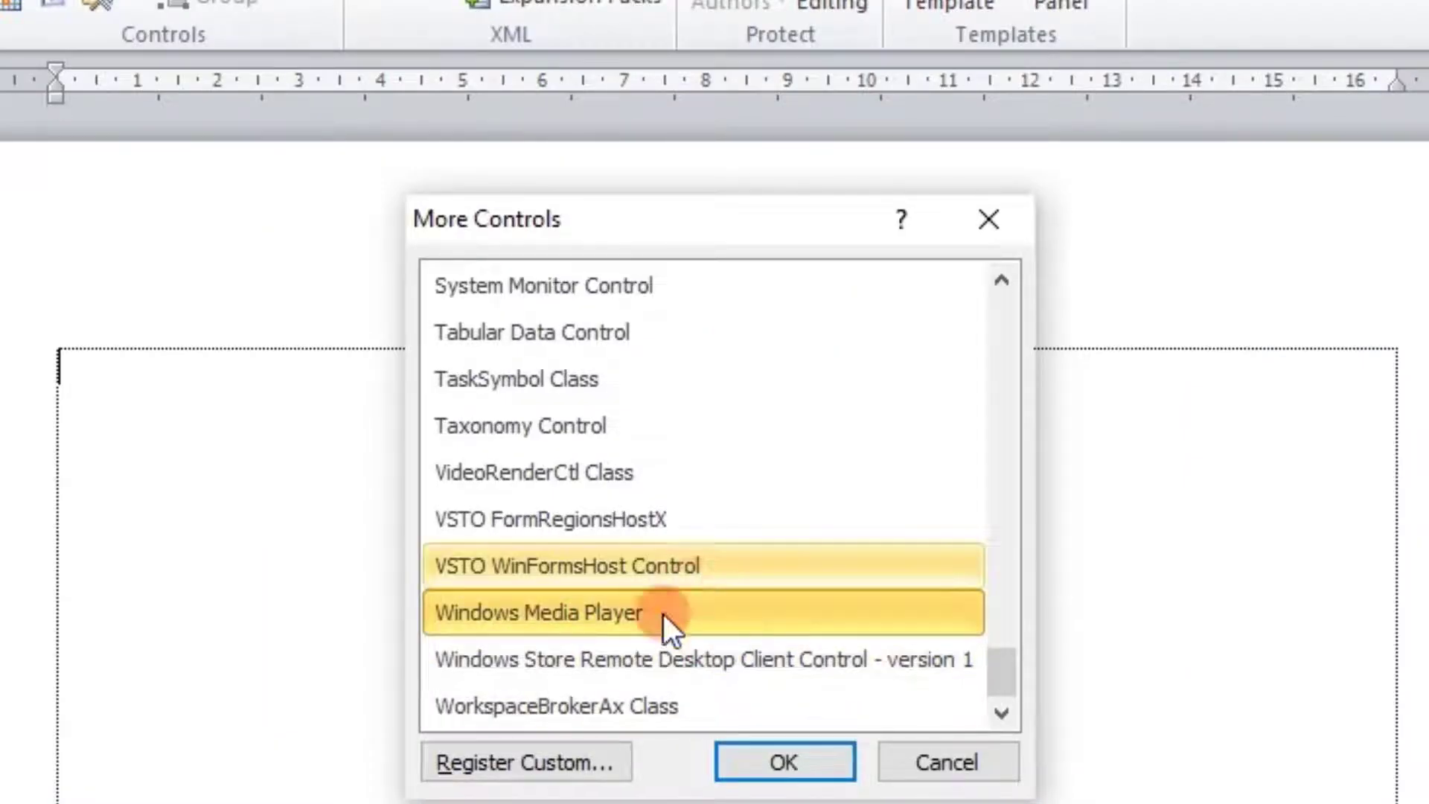
left_click(783, 760)
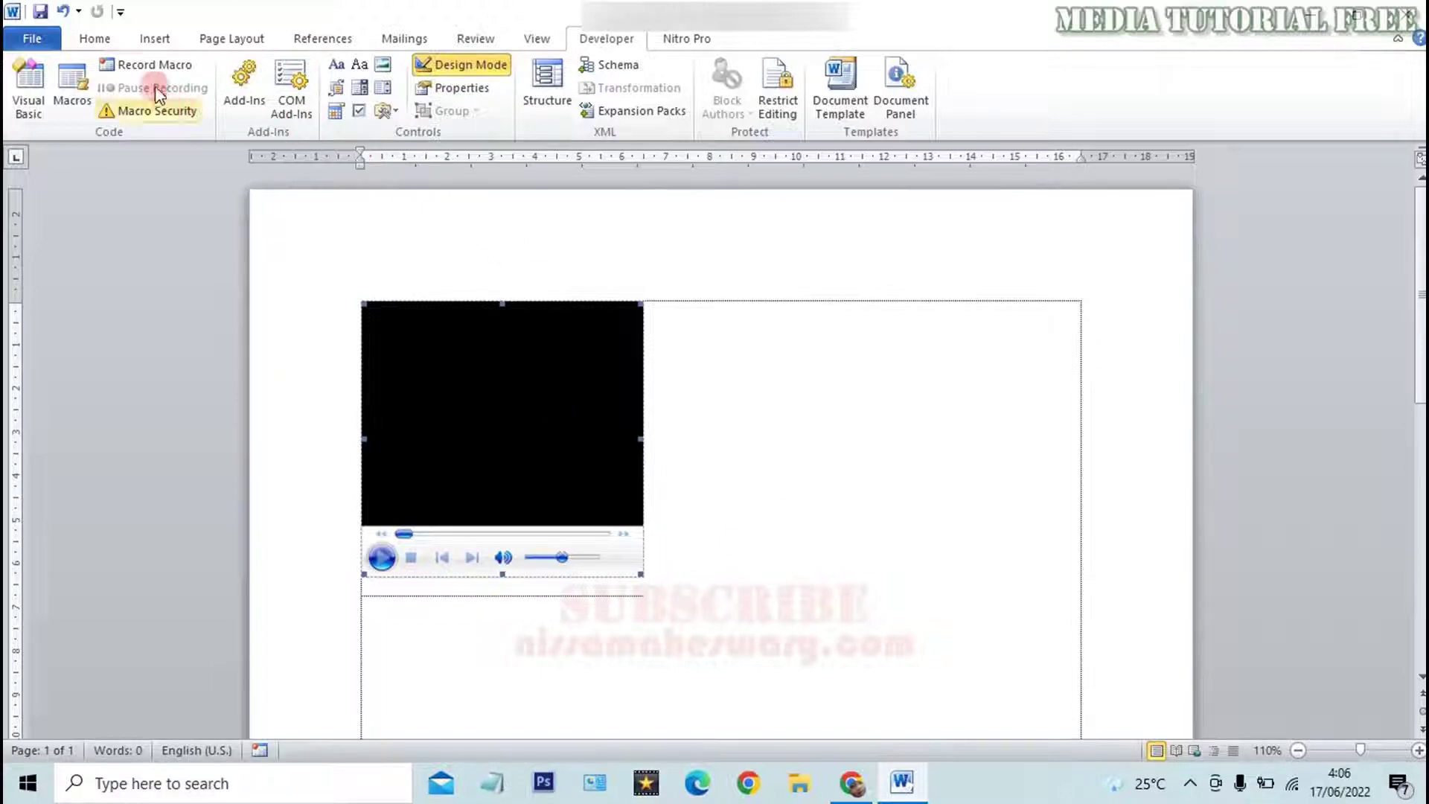
Right-align the media player and enlarge it by dragging its lower-left handle, undoing one resize.
left_click(96, 38)
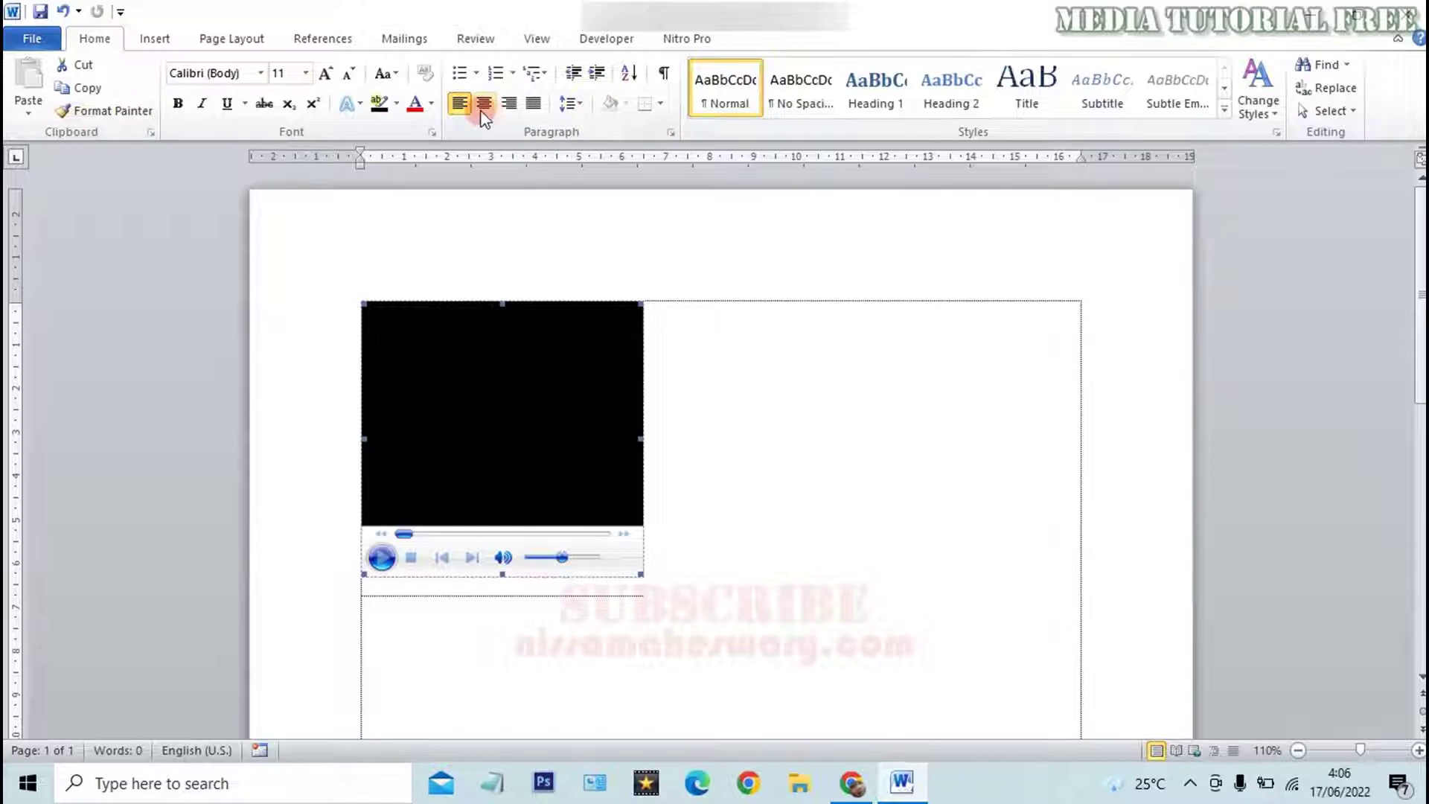
left_click(510, 105)
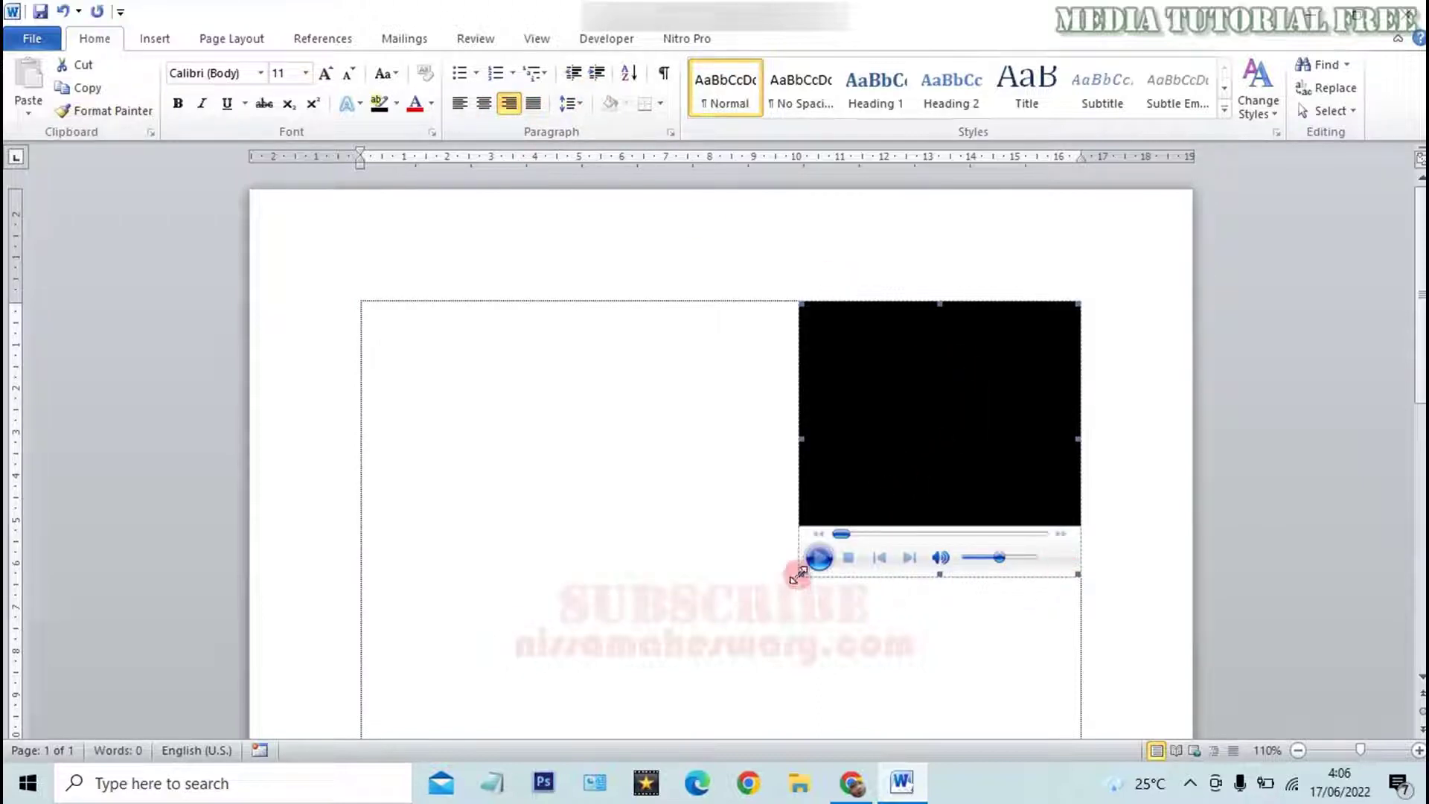
left_click_drag(709, 628, 659, 668)
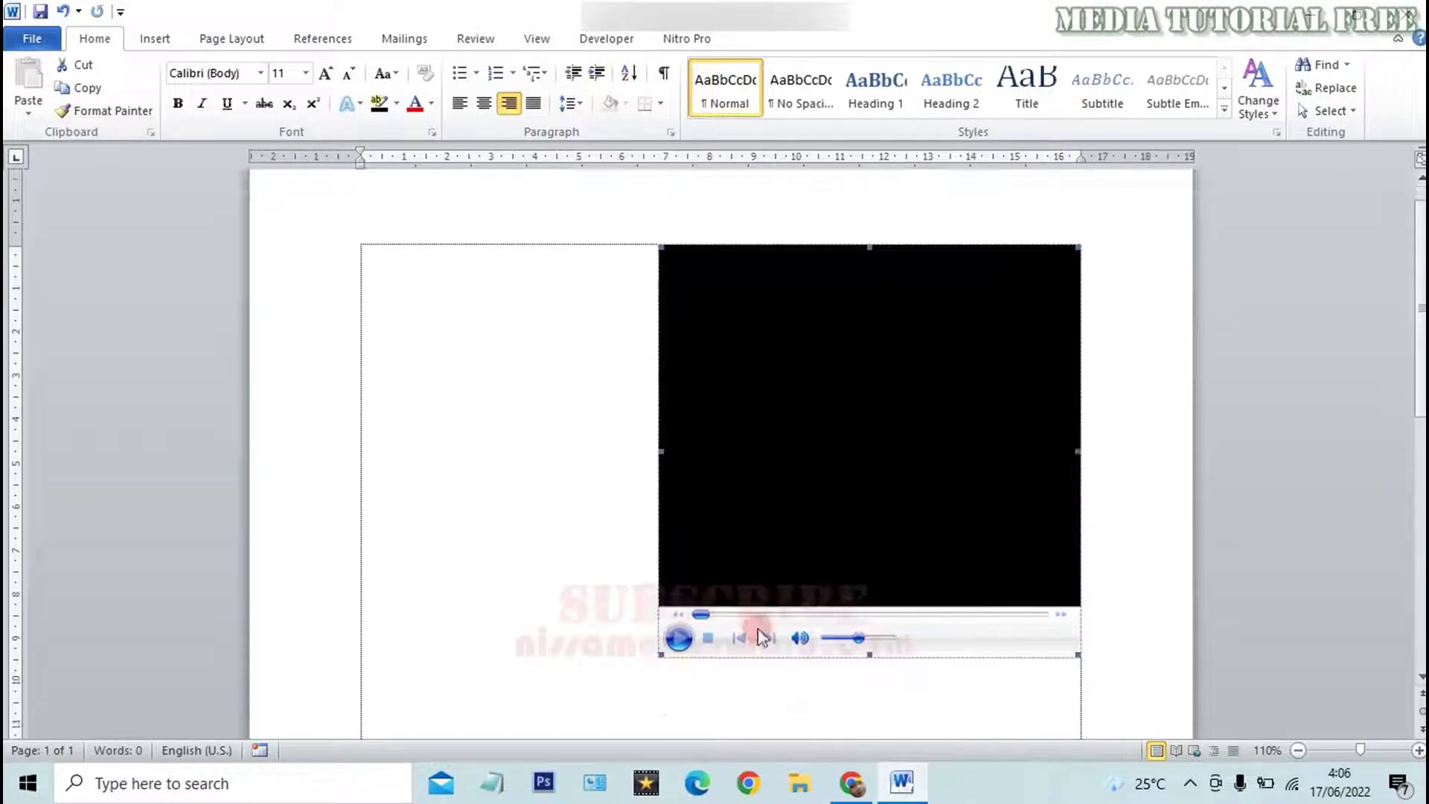
scroll(757, 625, "down", 6)
scroll(760, 621, "up", 1)
scroll(761, 621, "up", 5)
scroll(760, 621, "down", 2)
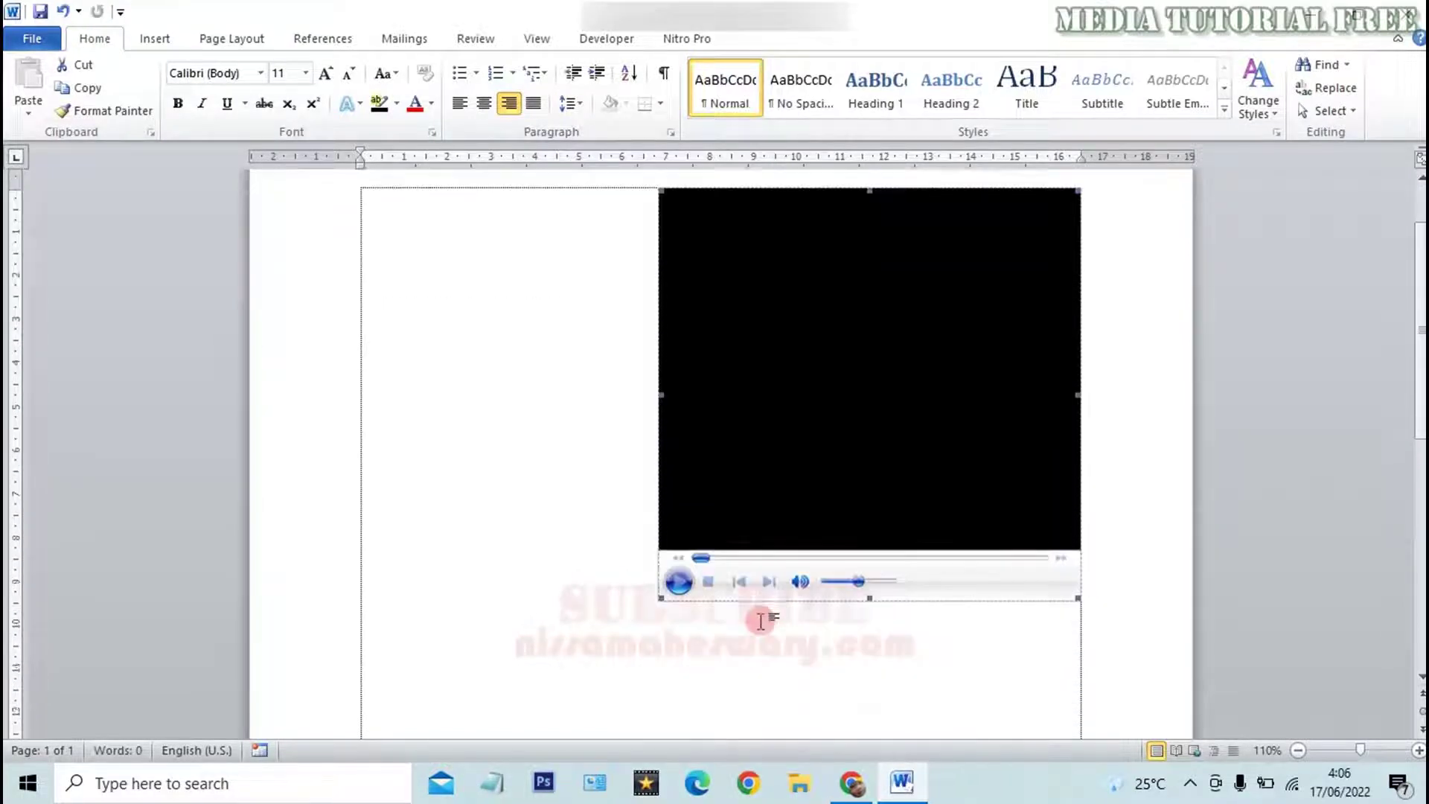
scroll(760, 621, "down", 3)
key("ctrl+z")
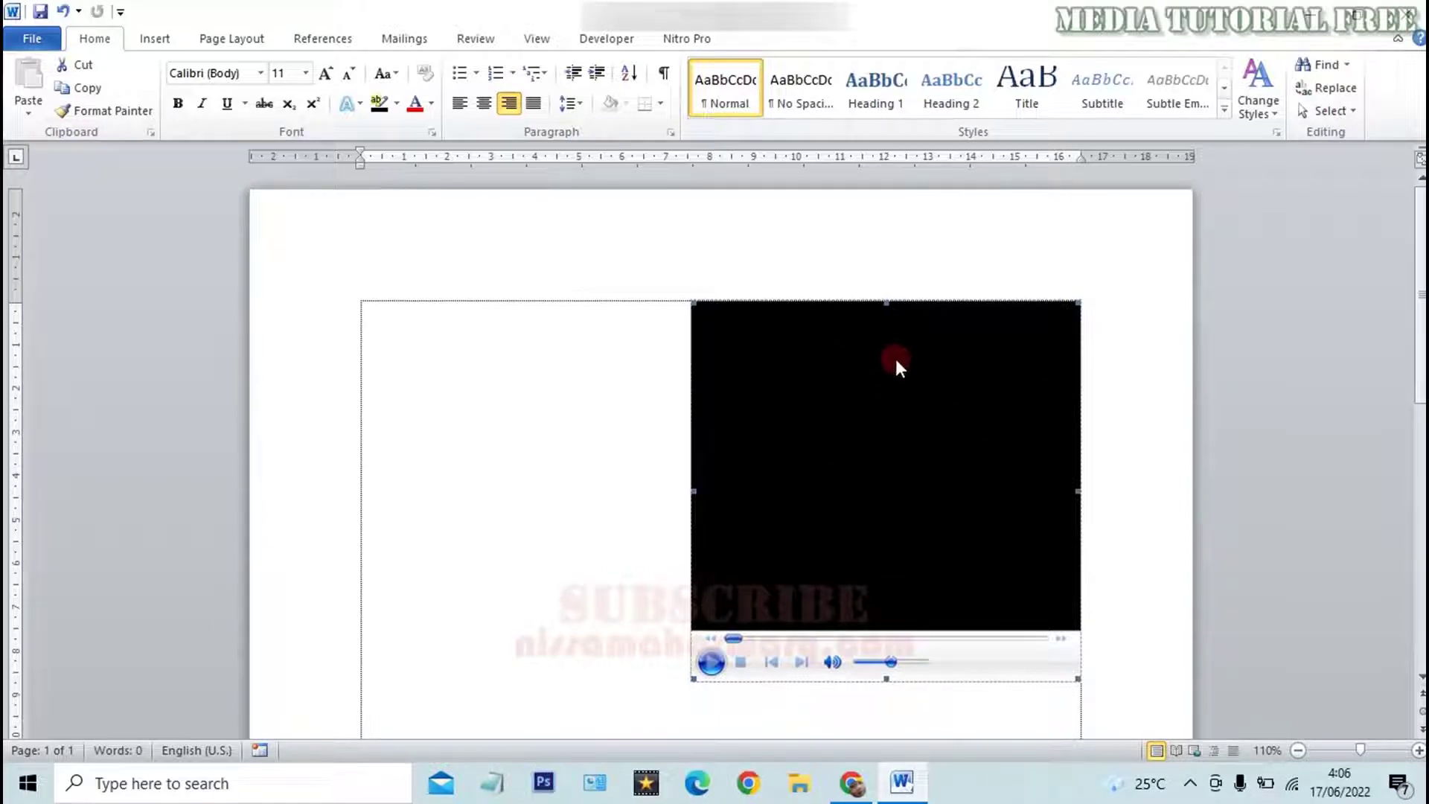
Open the media player's Properties list and select its (Custom) entry.
right_click(836, 353)
mouse_move(951, 516)
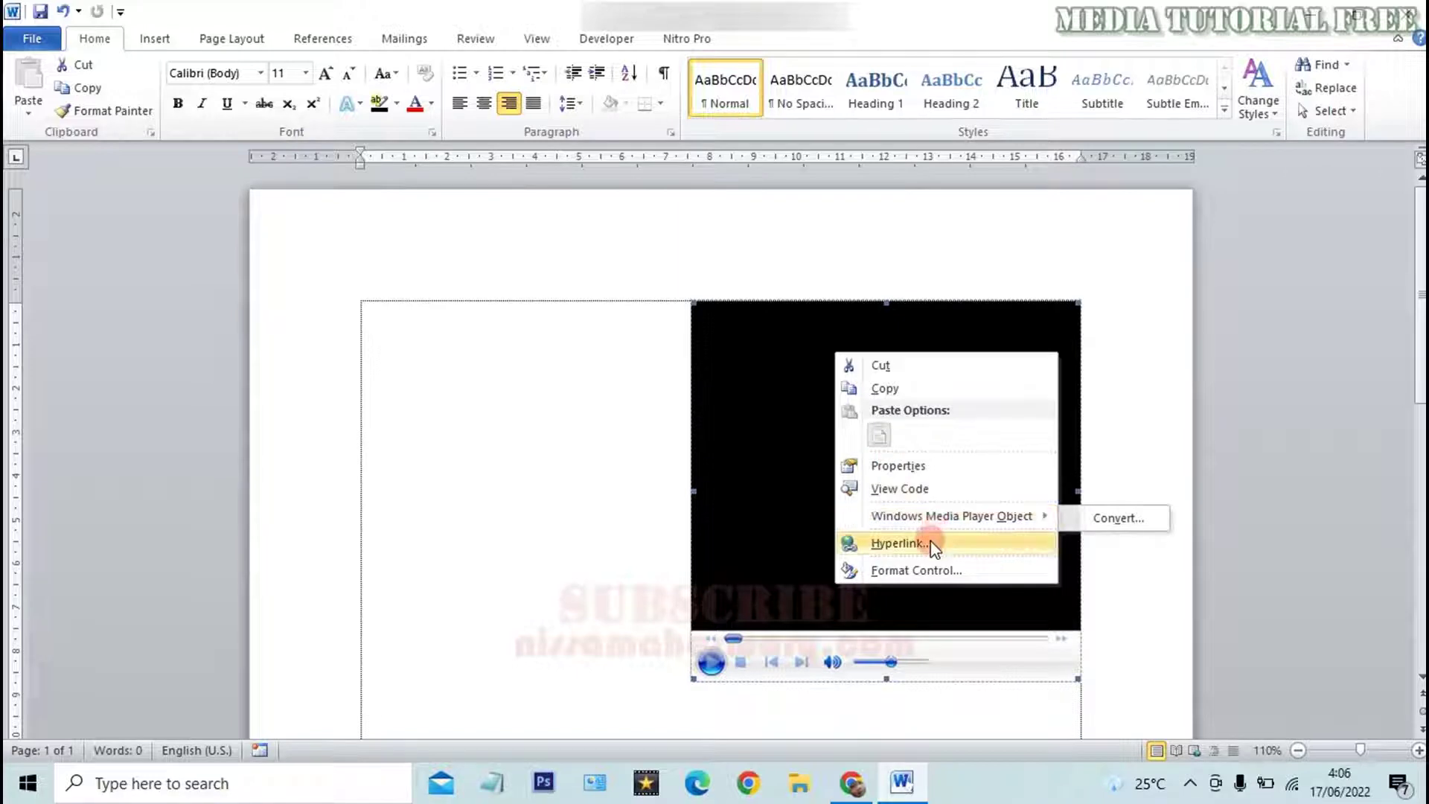
left_click(923, 466)
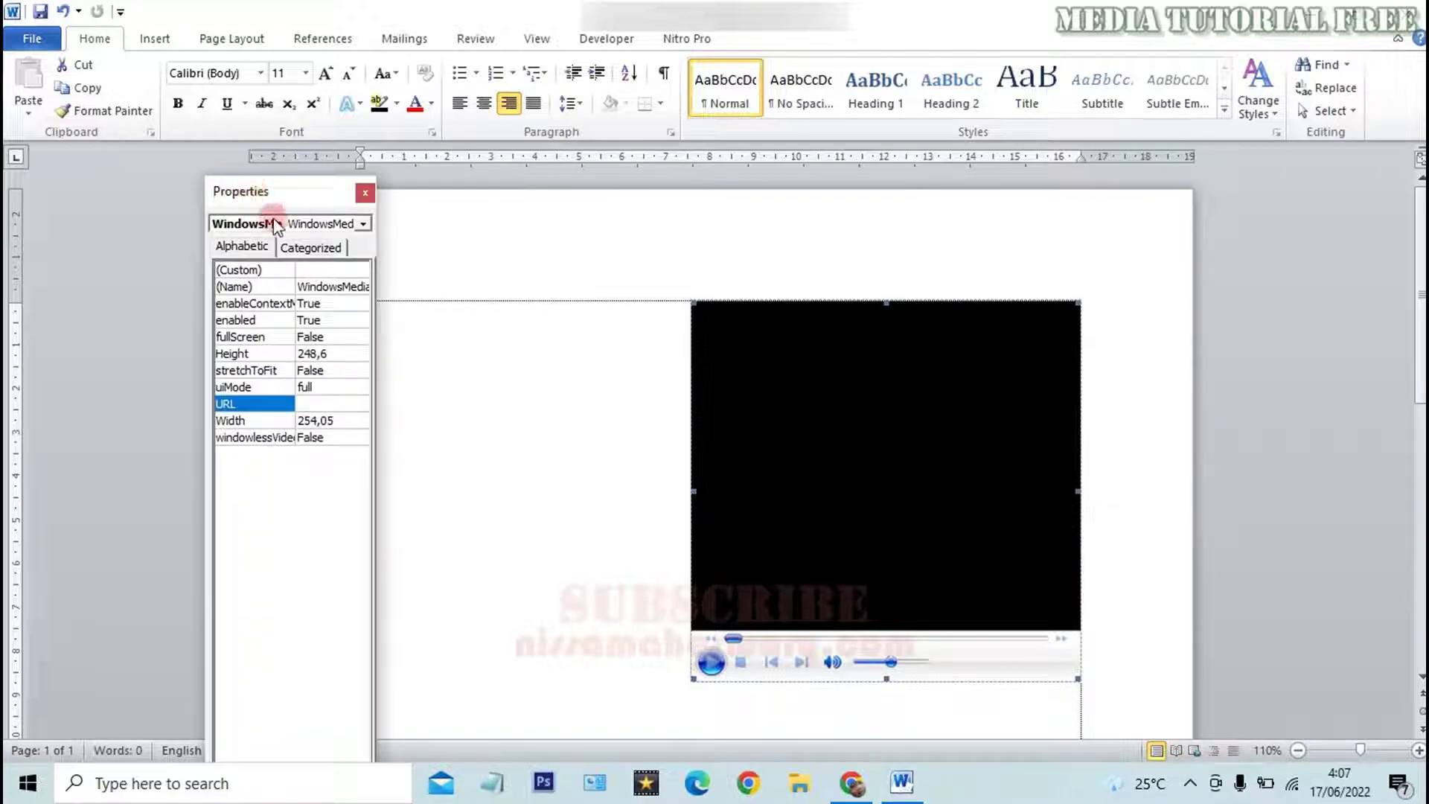
left_click(316, 403)
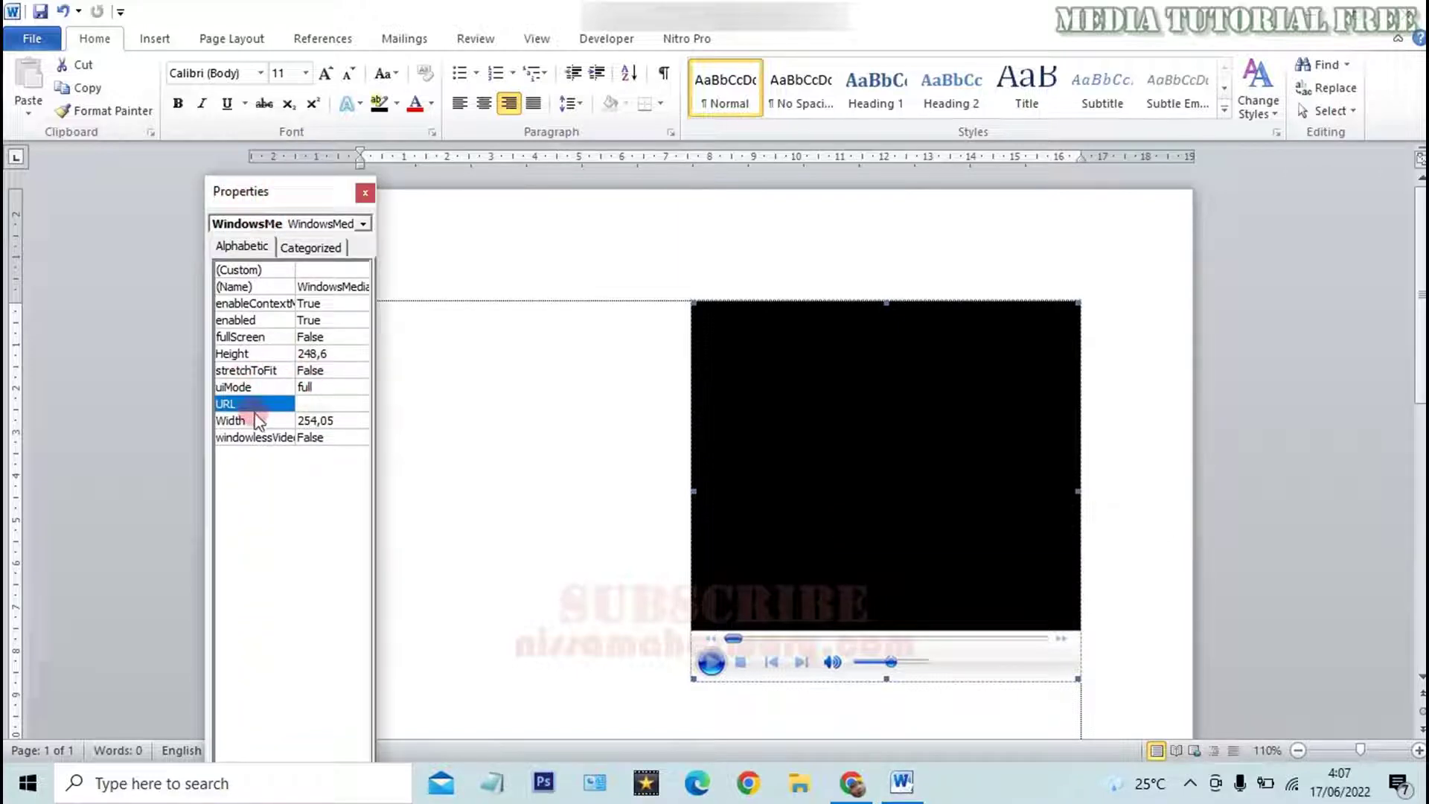
left_click(241, 245)
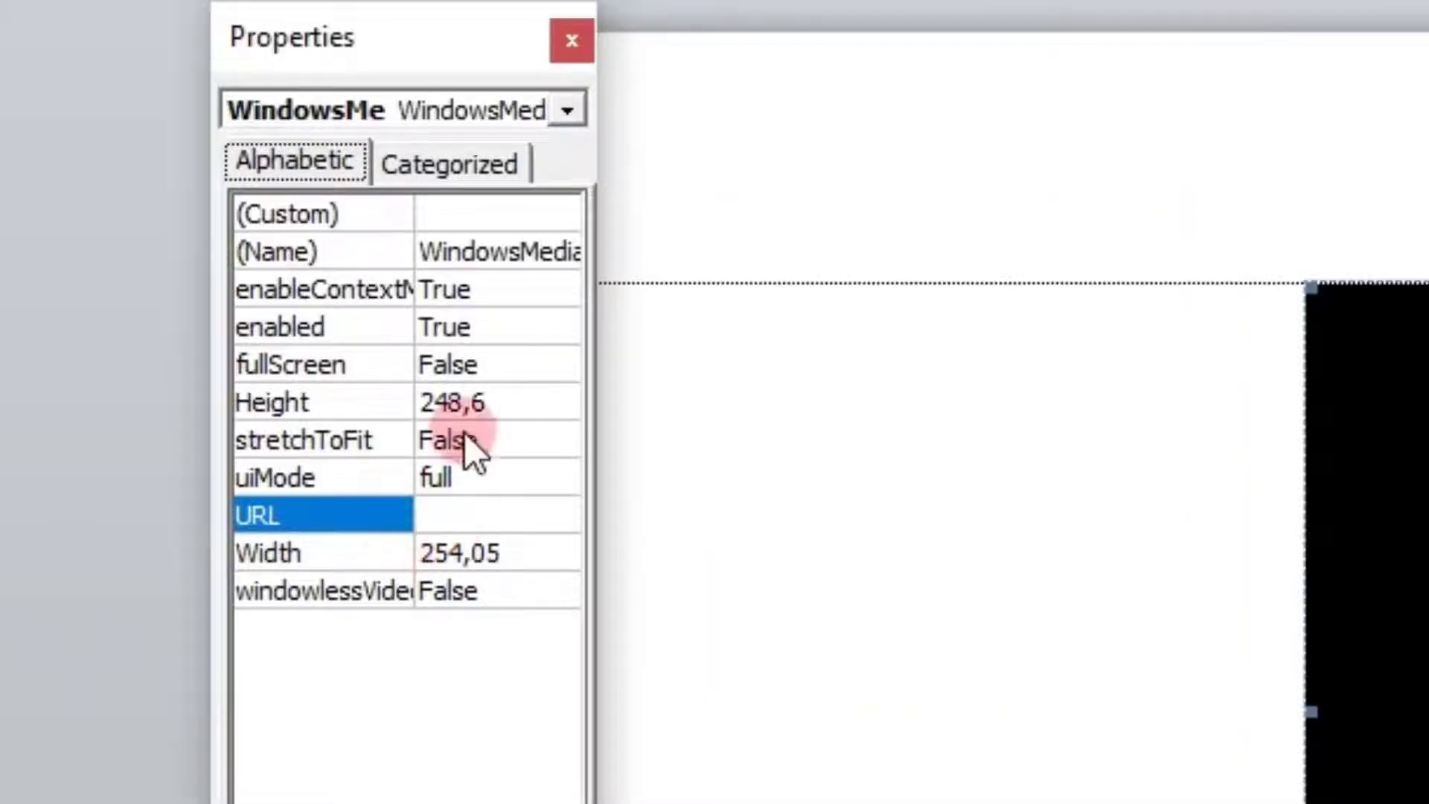
left_click(368, 214)
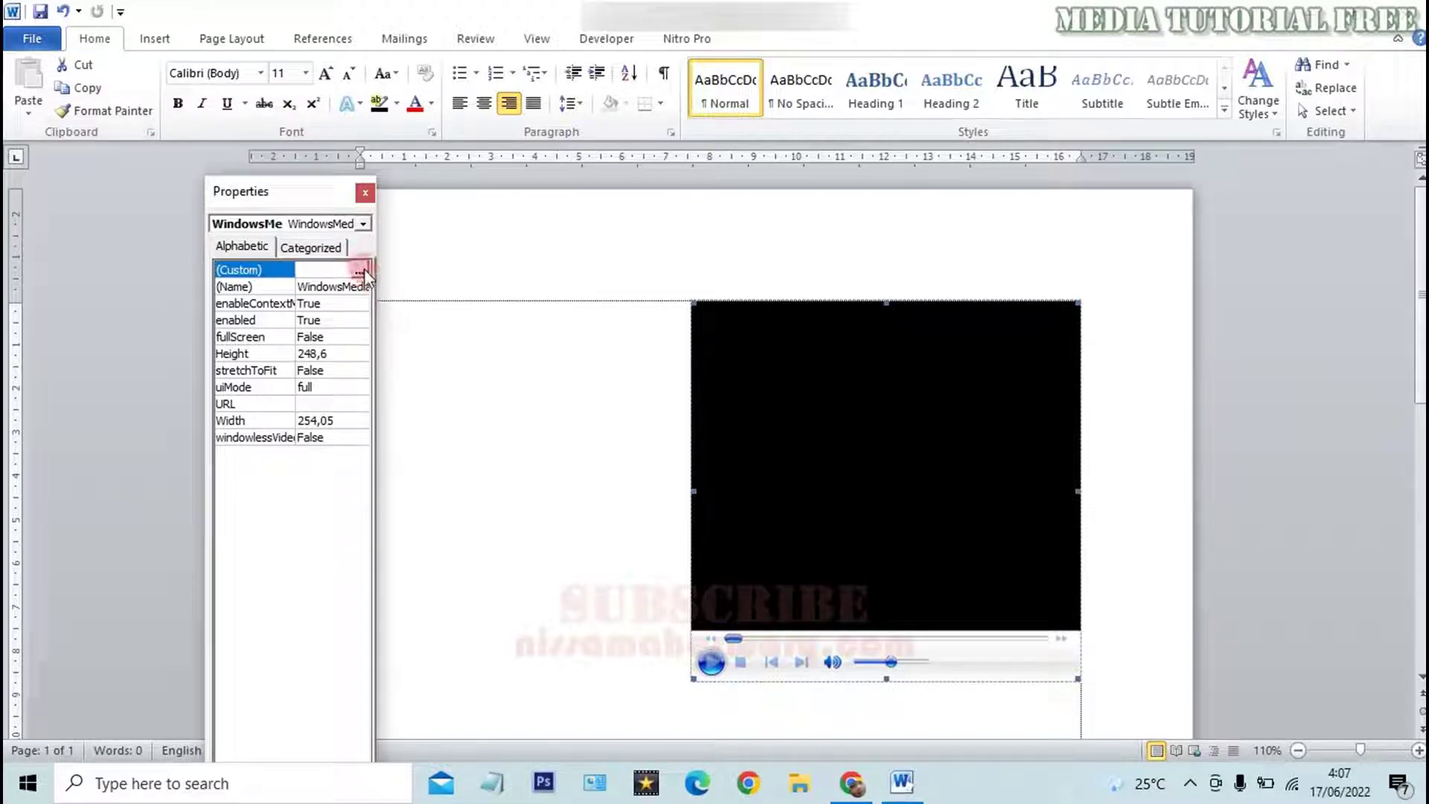
Browse to Bulan Imunisasi Nasional 2022.mp4 as the player's source, then Apply and OK.
left_click(361, 273)
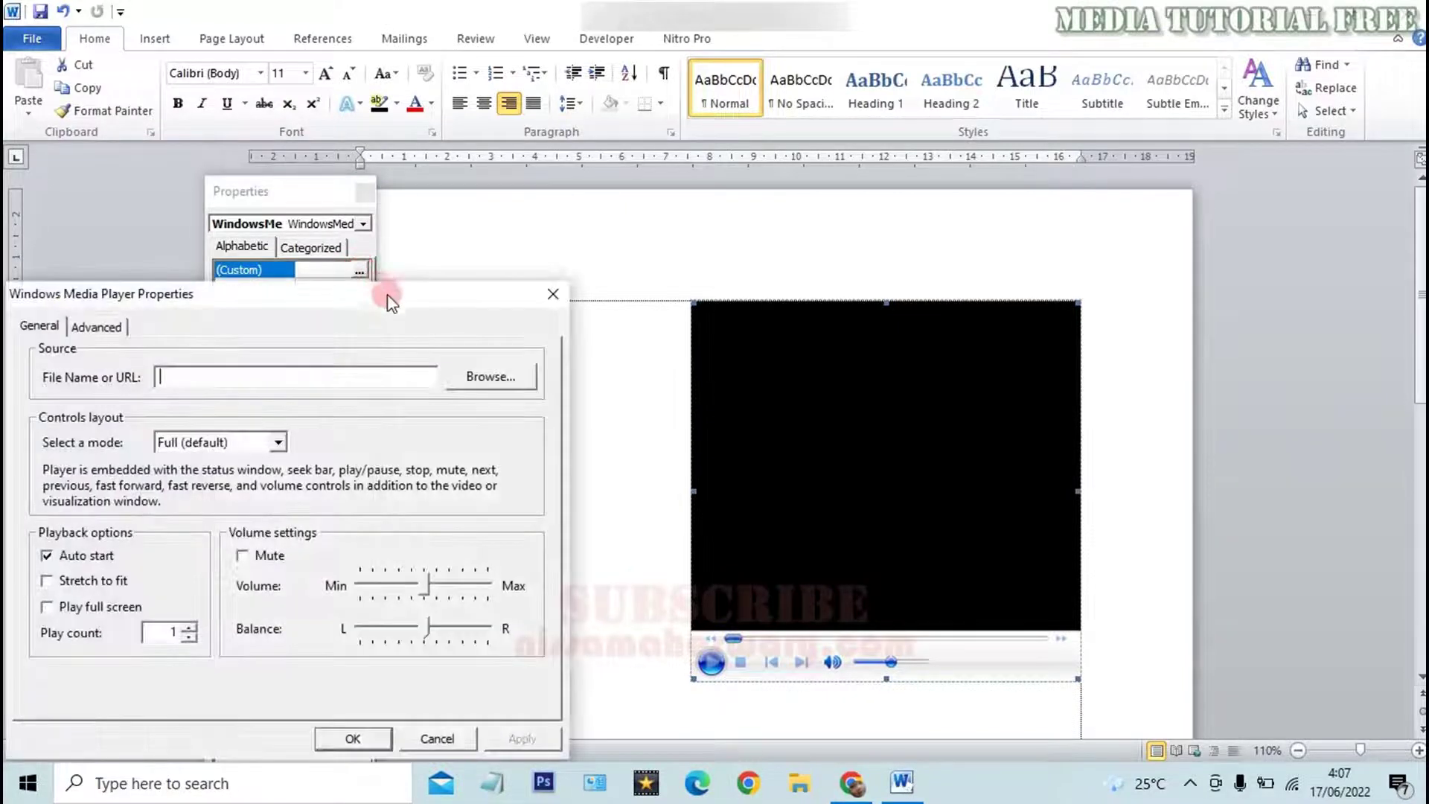
mouse_move(387, 298)
left_mouse_down()
mouse_move(478, 303)
mouse_move(733, 134)
mouse_move(731, 60)
left_mouse_up()
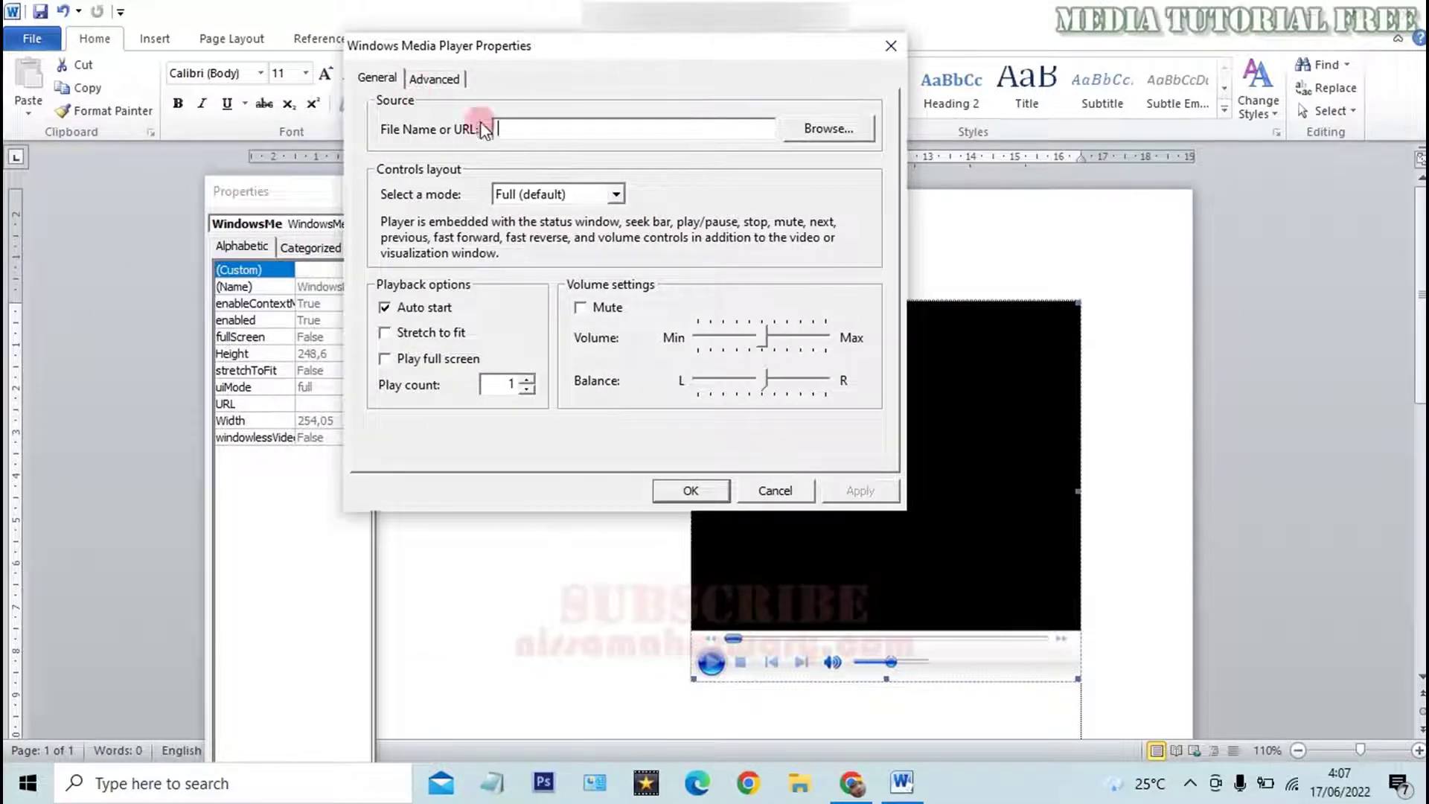
left_click(828, 131)
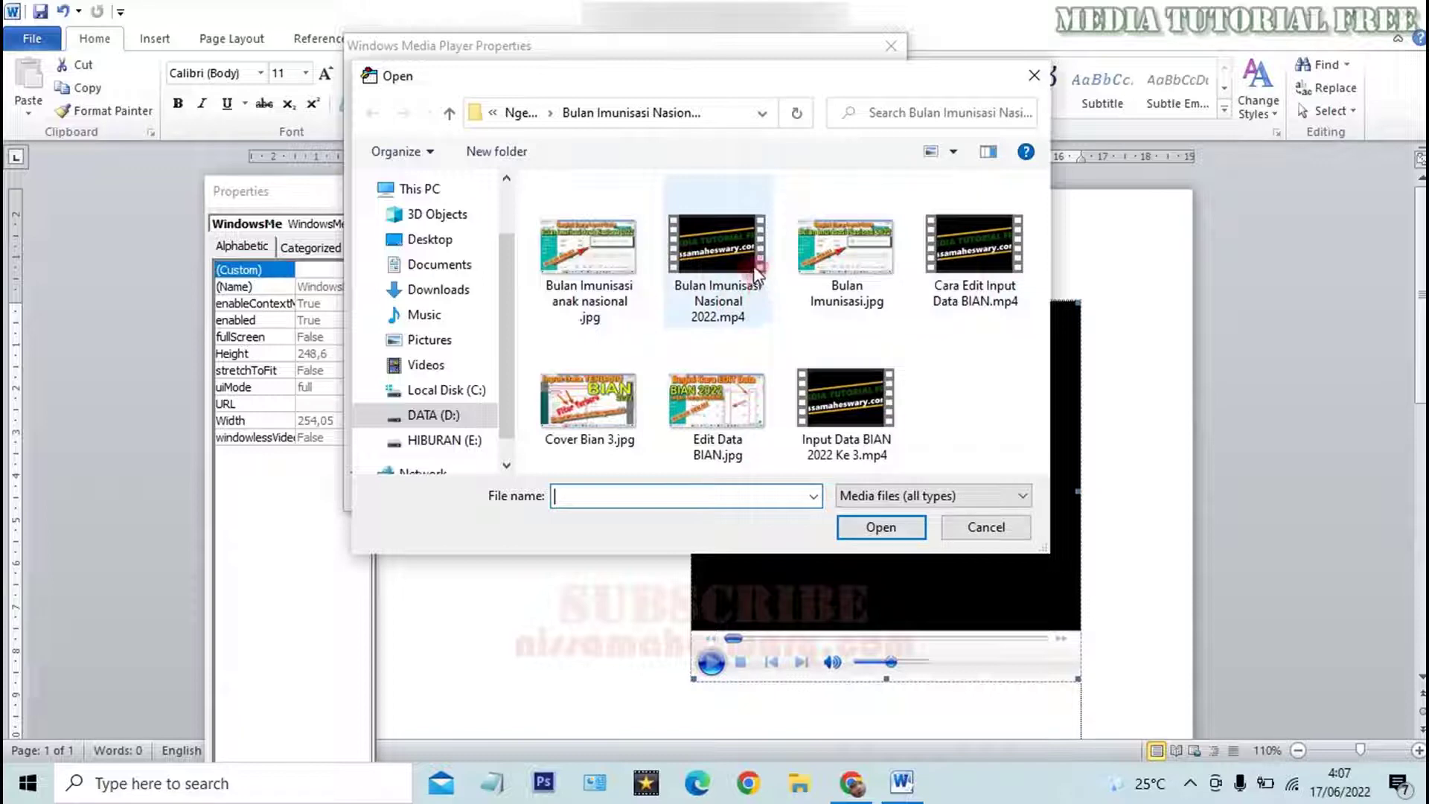
double_click(713, 253)
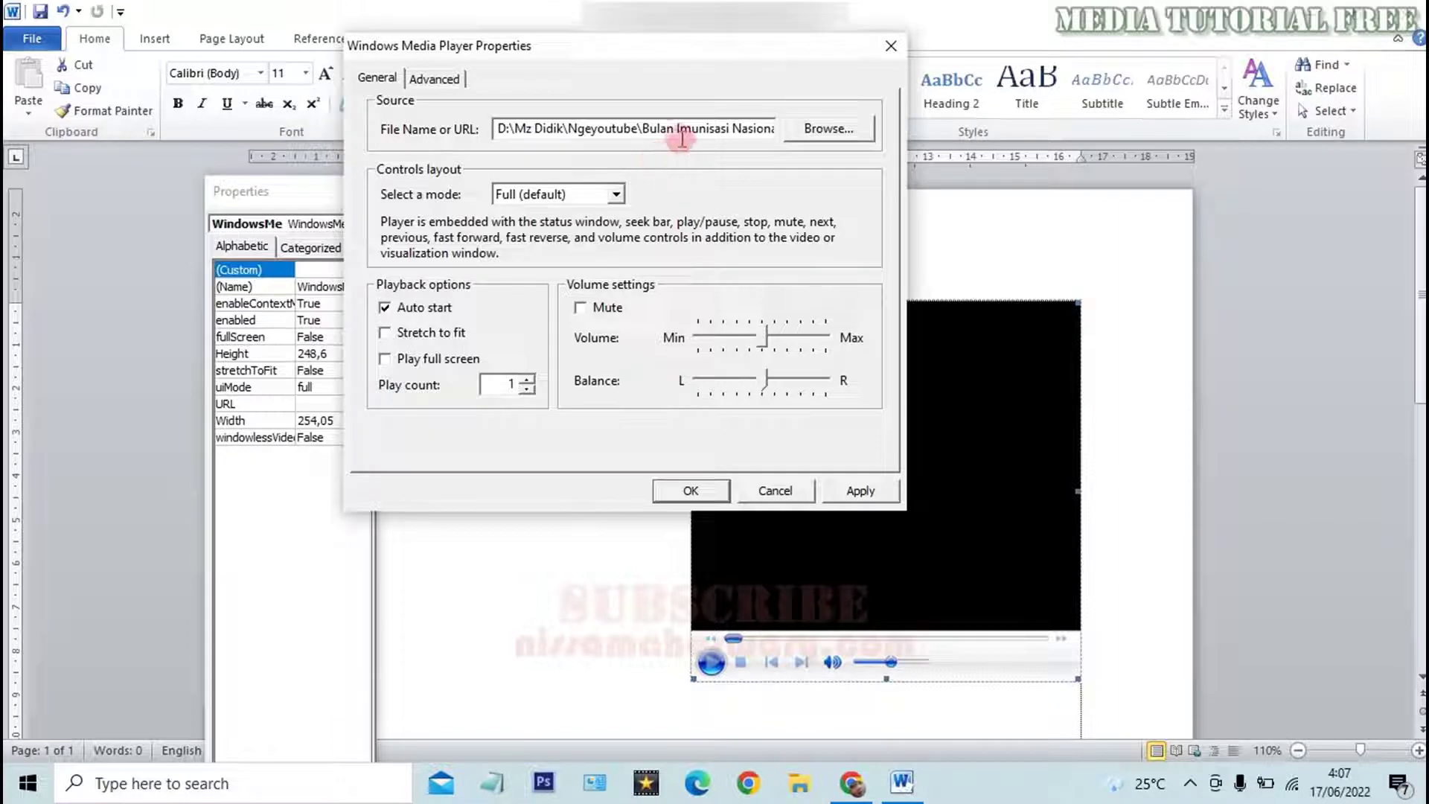
left_click_drag(533, 129, 853, 120)
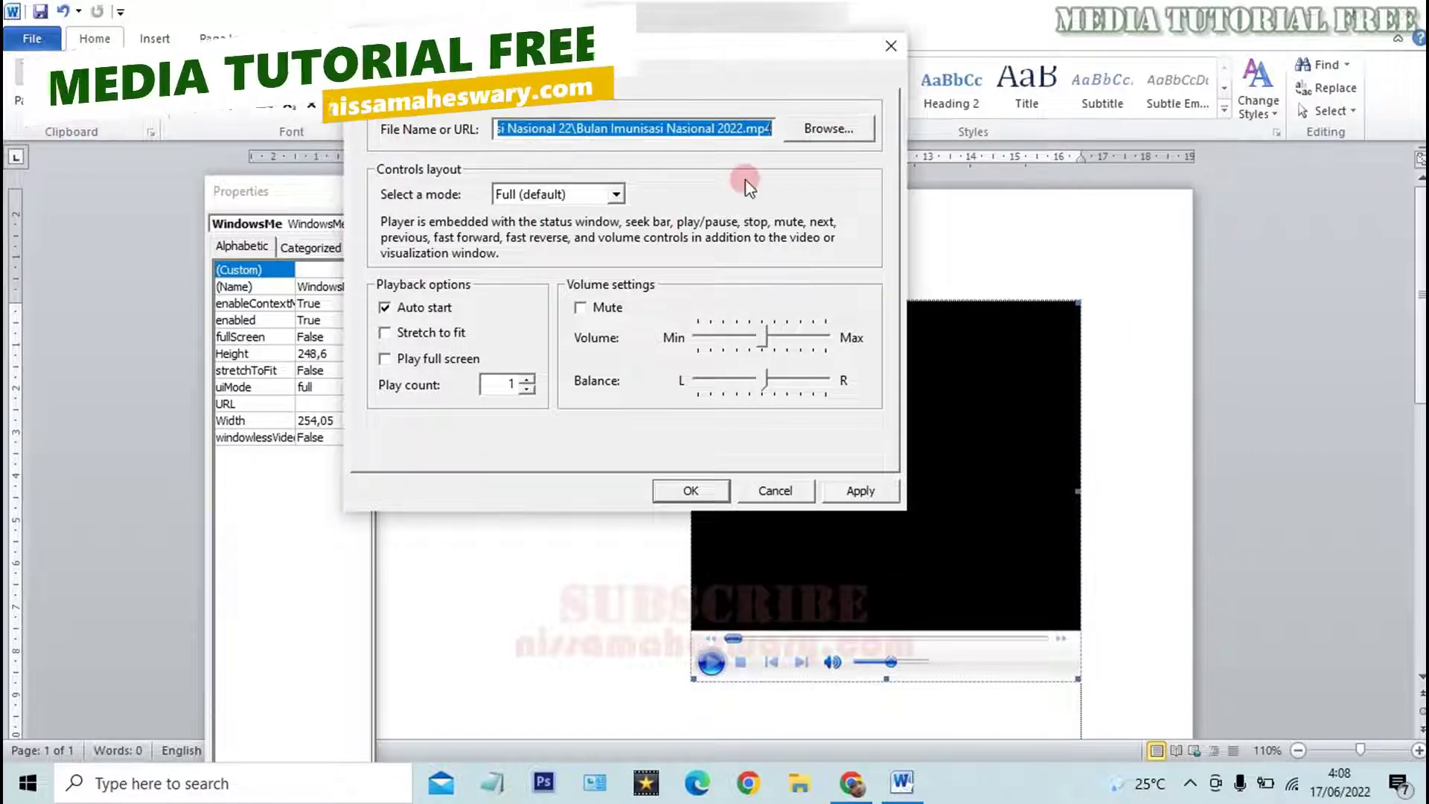
left_click(860, 492)
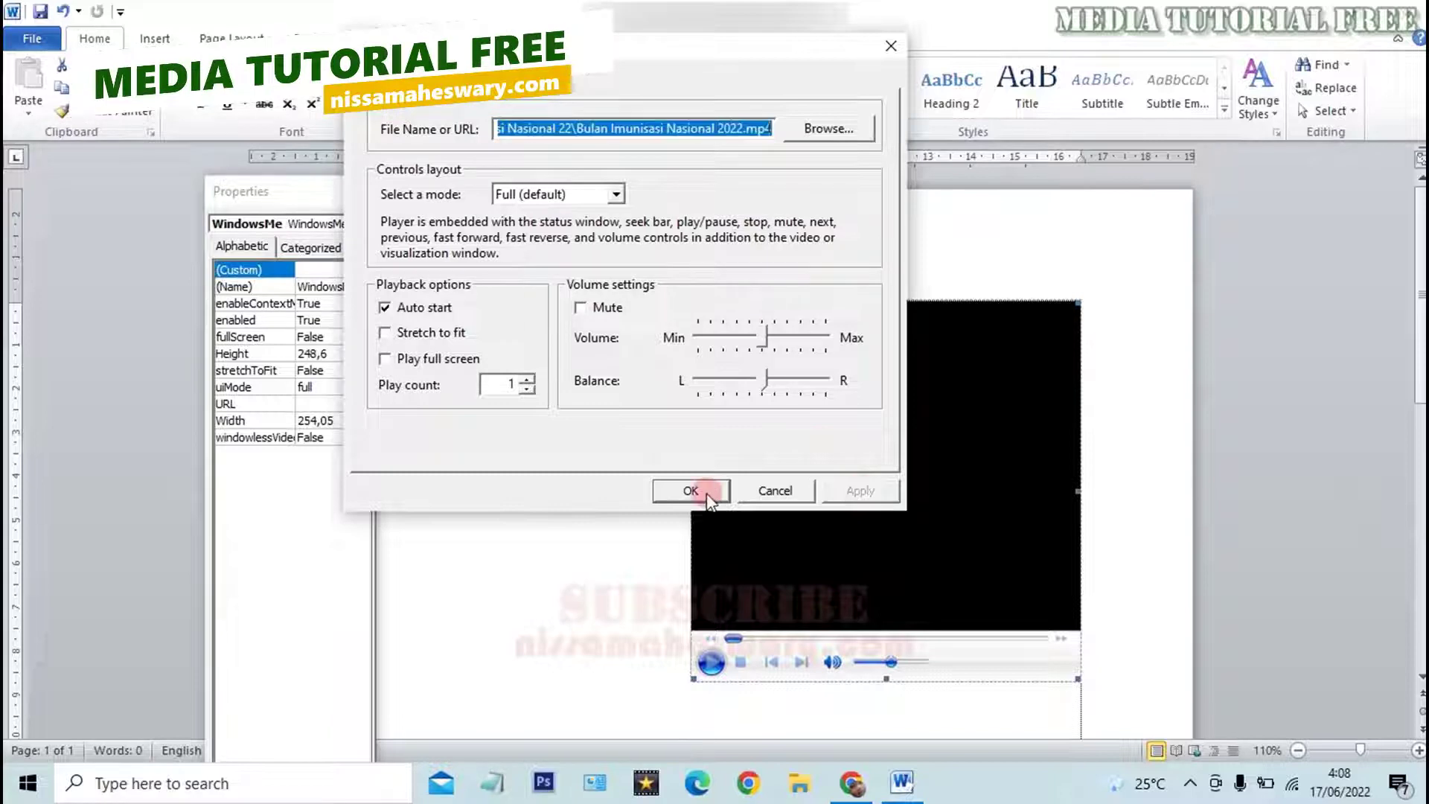
left_click(700, 491)
left_click(254, 404)
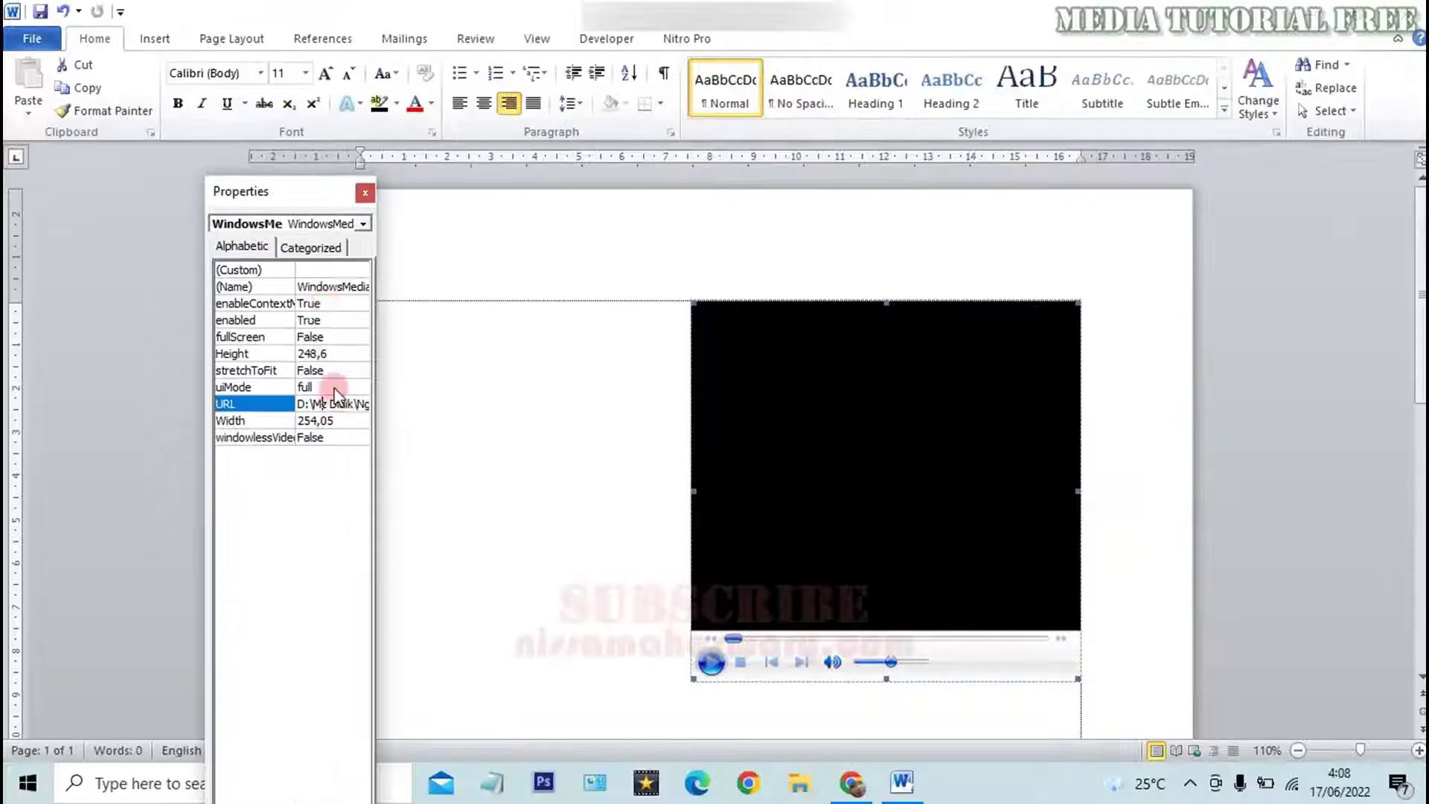
Delete the File Name or URL in the (Custom) settings, then select the URL property value.
left_click(245, 272)
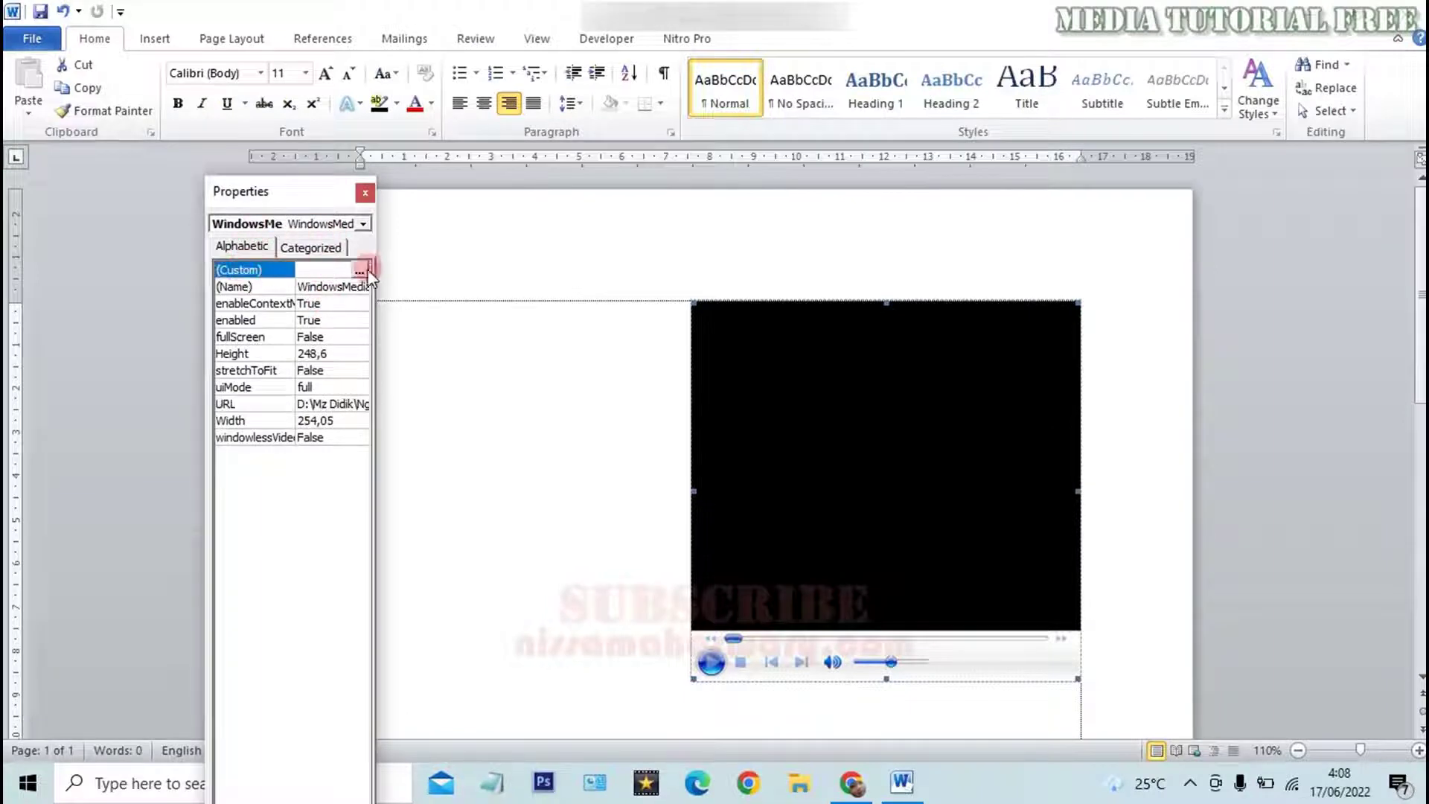
left_click(359, 270)
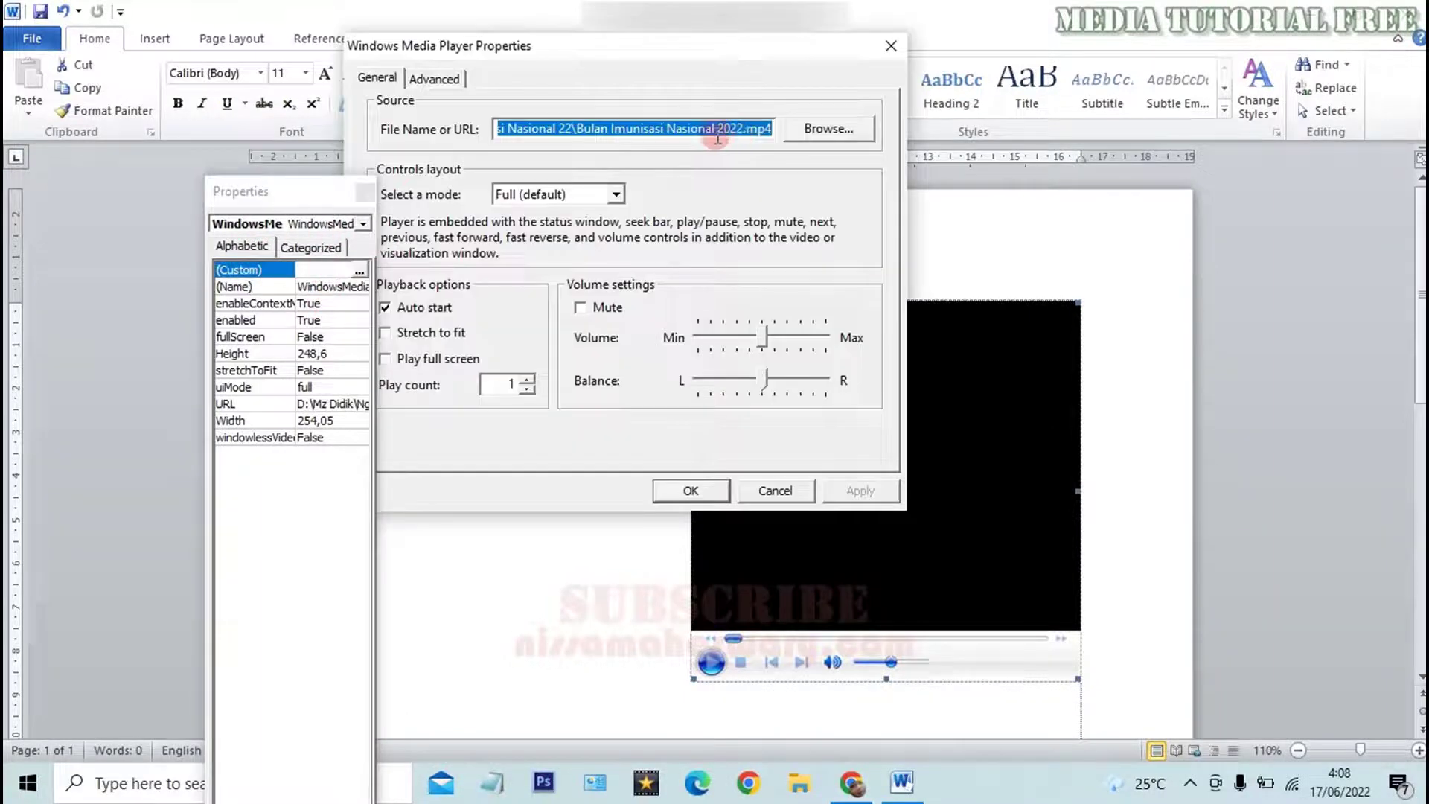
key("BackSpace")
left_click(690, 492)
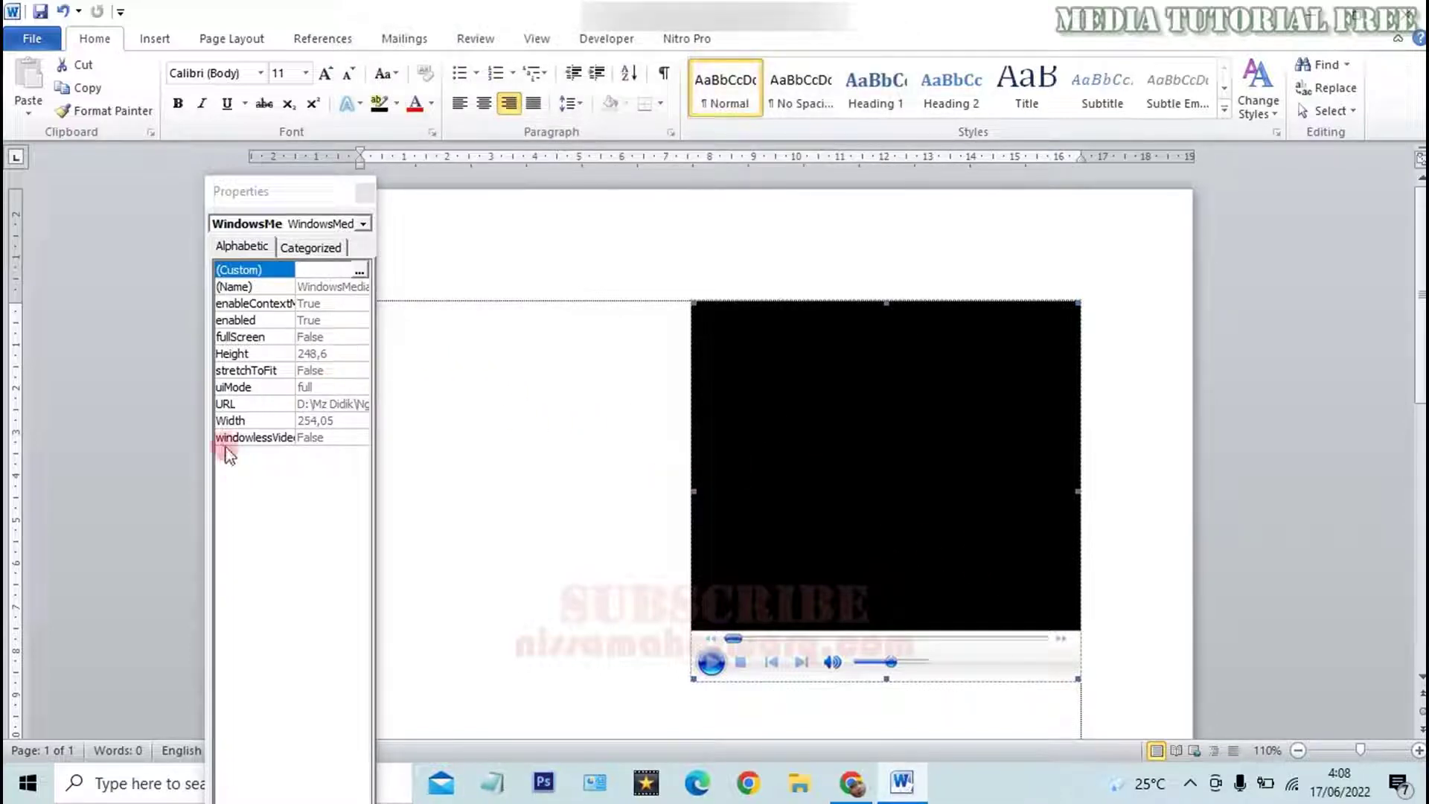
left_click(240, 405)
left_click(318, 403)
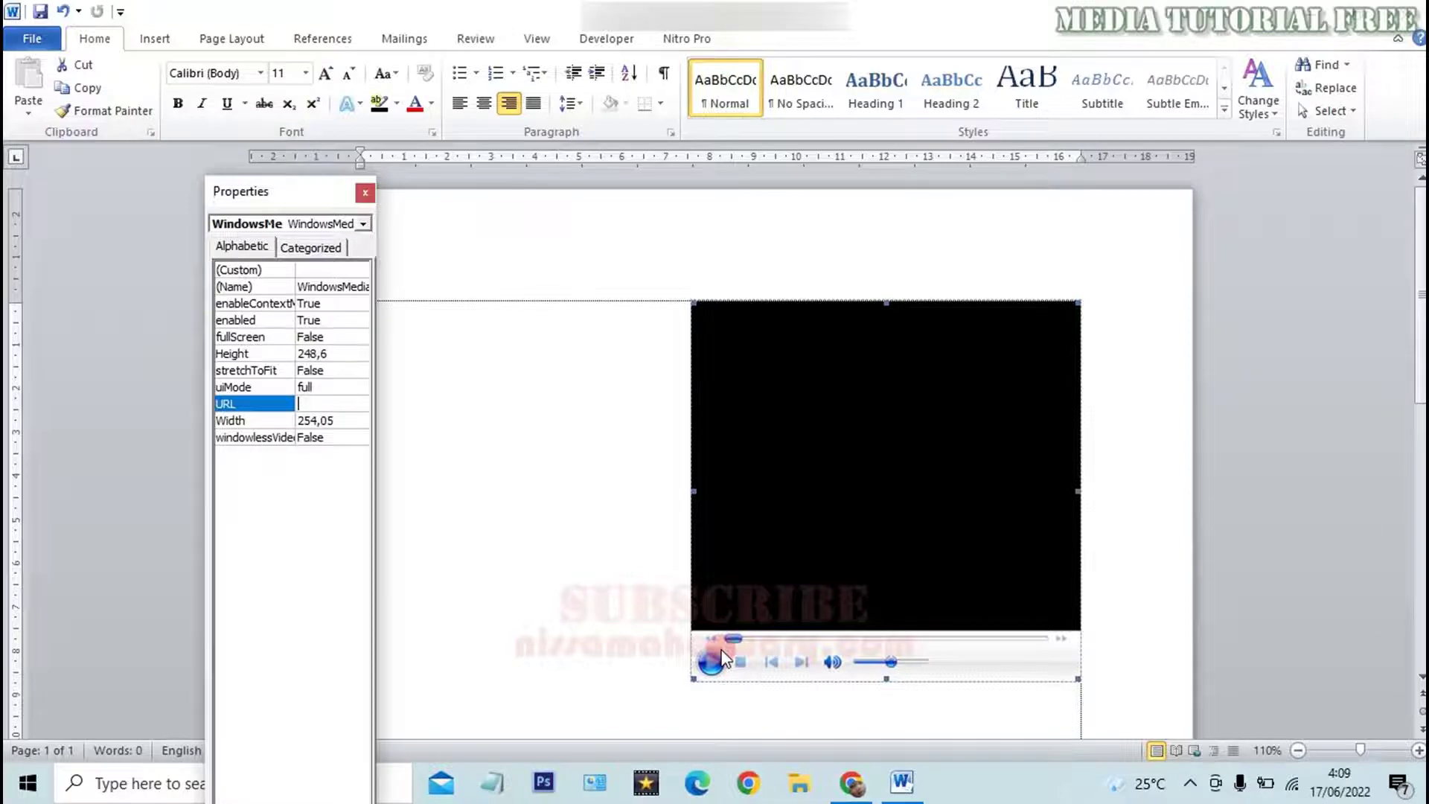
Browse to D:\Mz Didik\Ngeyoutube\Bulan Imunisasi Nasional 22 and select Bulan Imunisasi Nasional 2022.mp4.
scroll(476, 417, "down", 5)
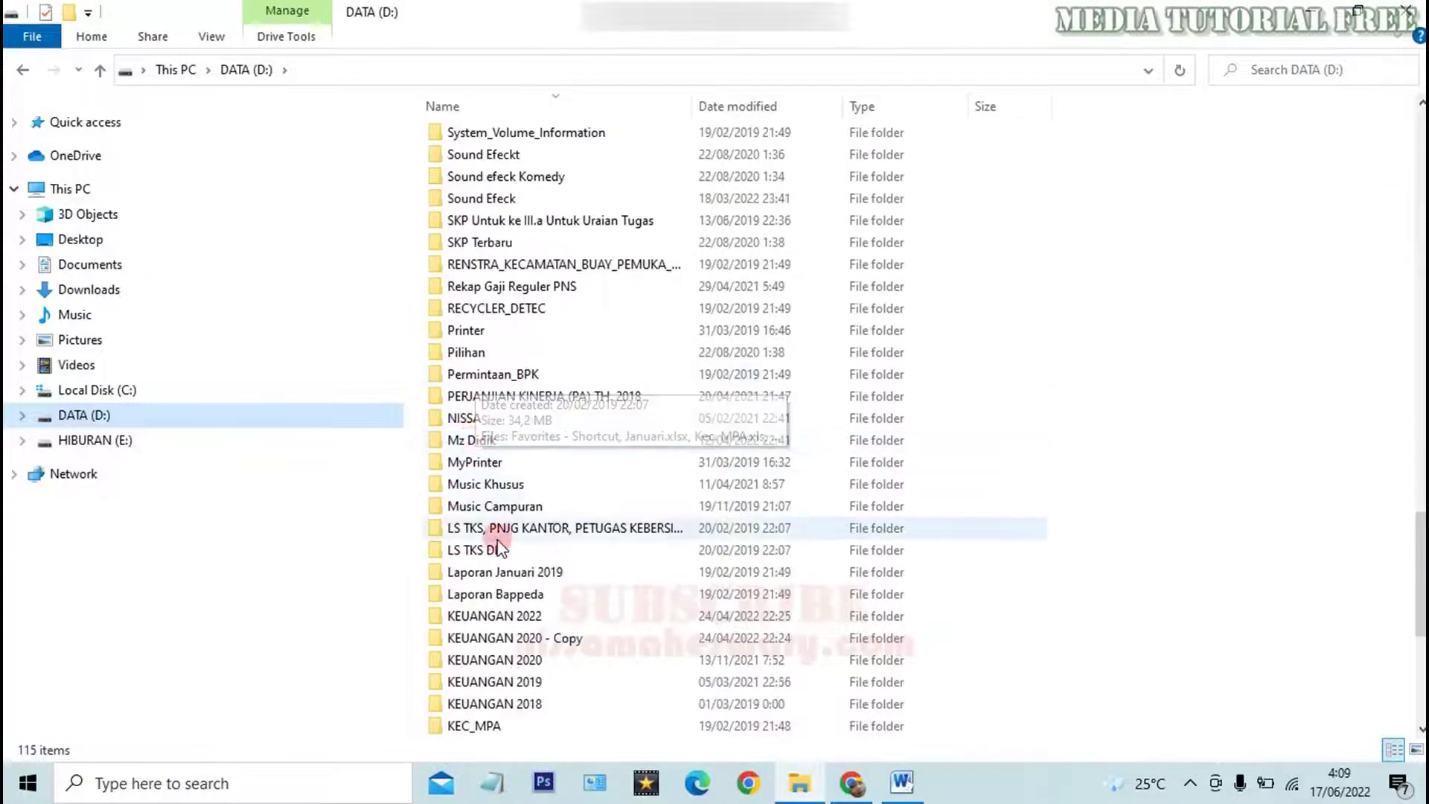
double_click(477, 441)
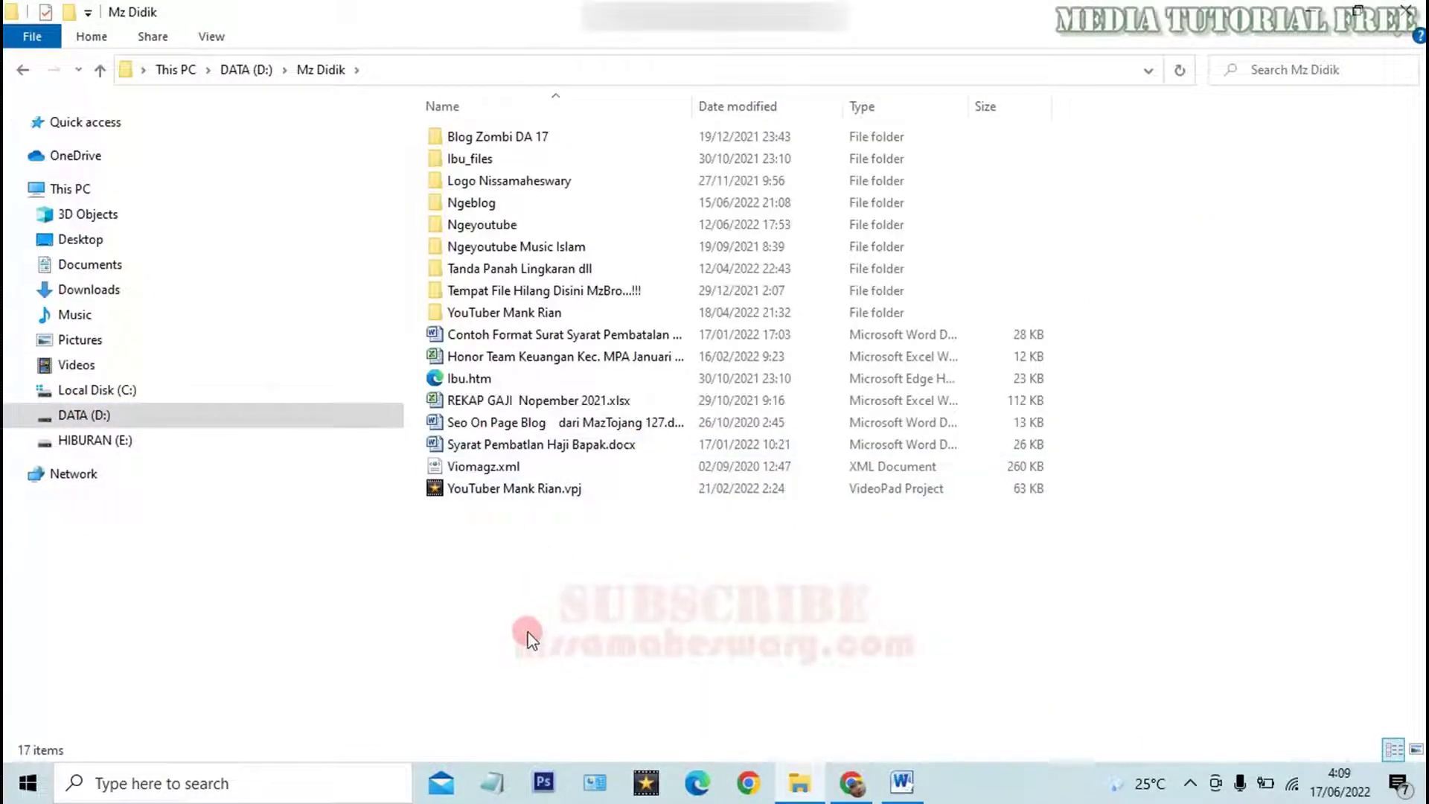
double_click(495, 225)
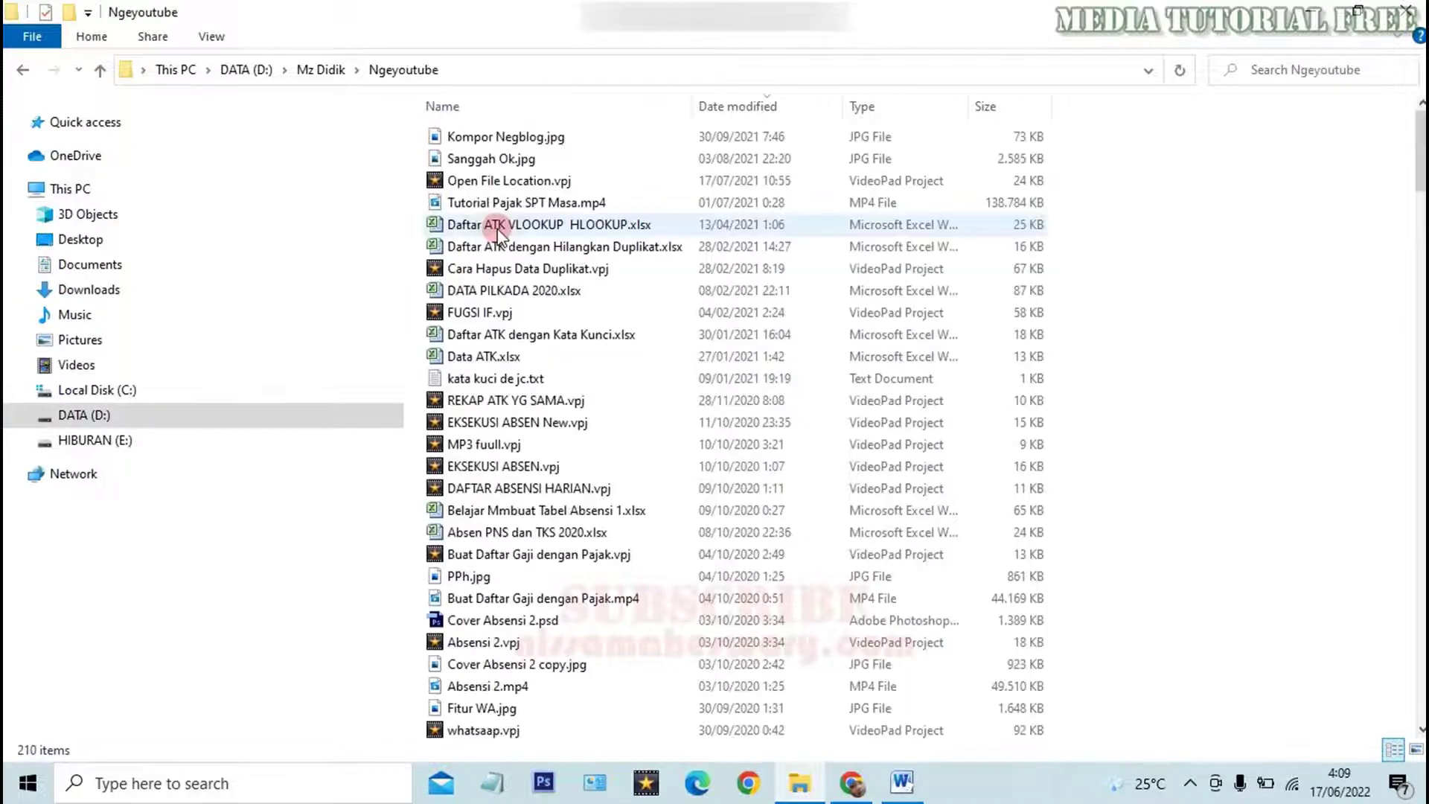
scroll(496, 298, "down", 10)
scroll(496, 297, "down", 10)
double_click(537, 292)
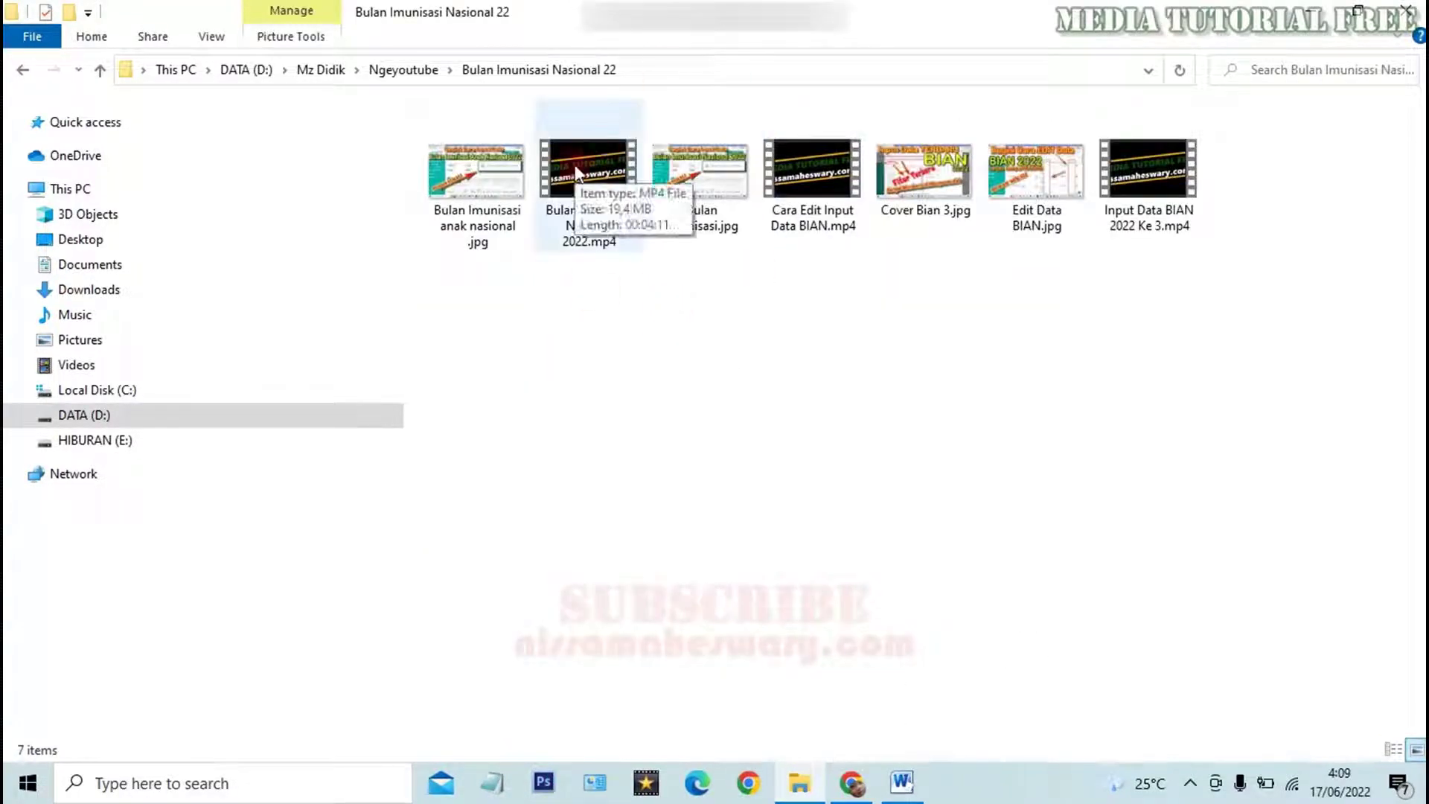
double_click(563, 152)
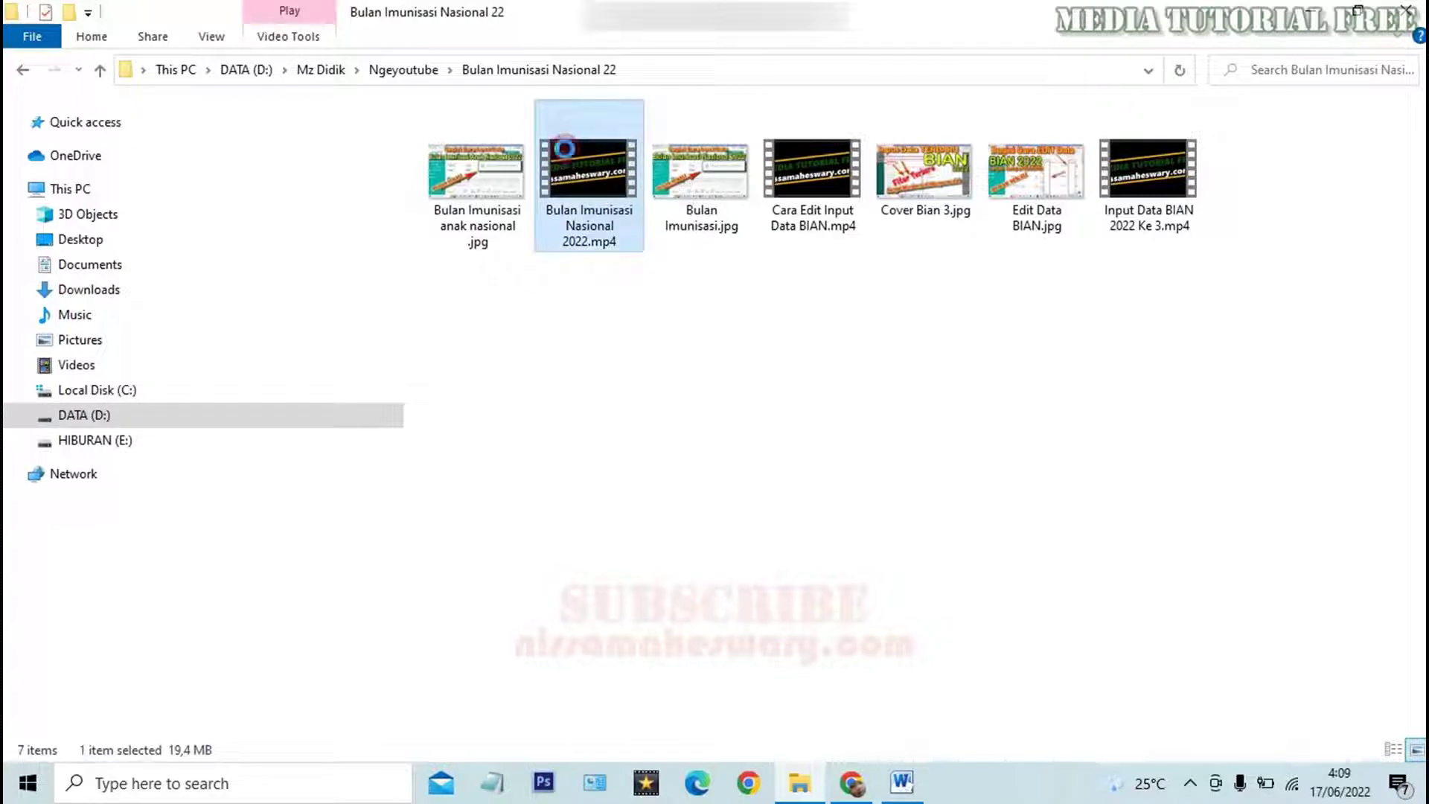
Copy the video's full path from the Object name on its Properties Security tab.
right_click(563, 147)
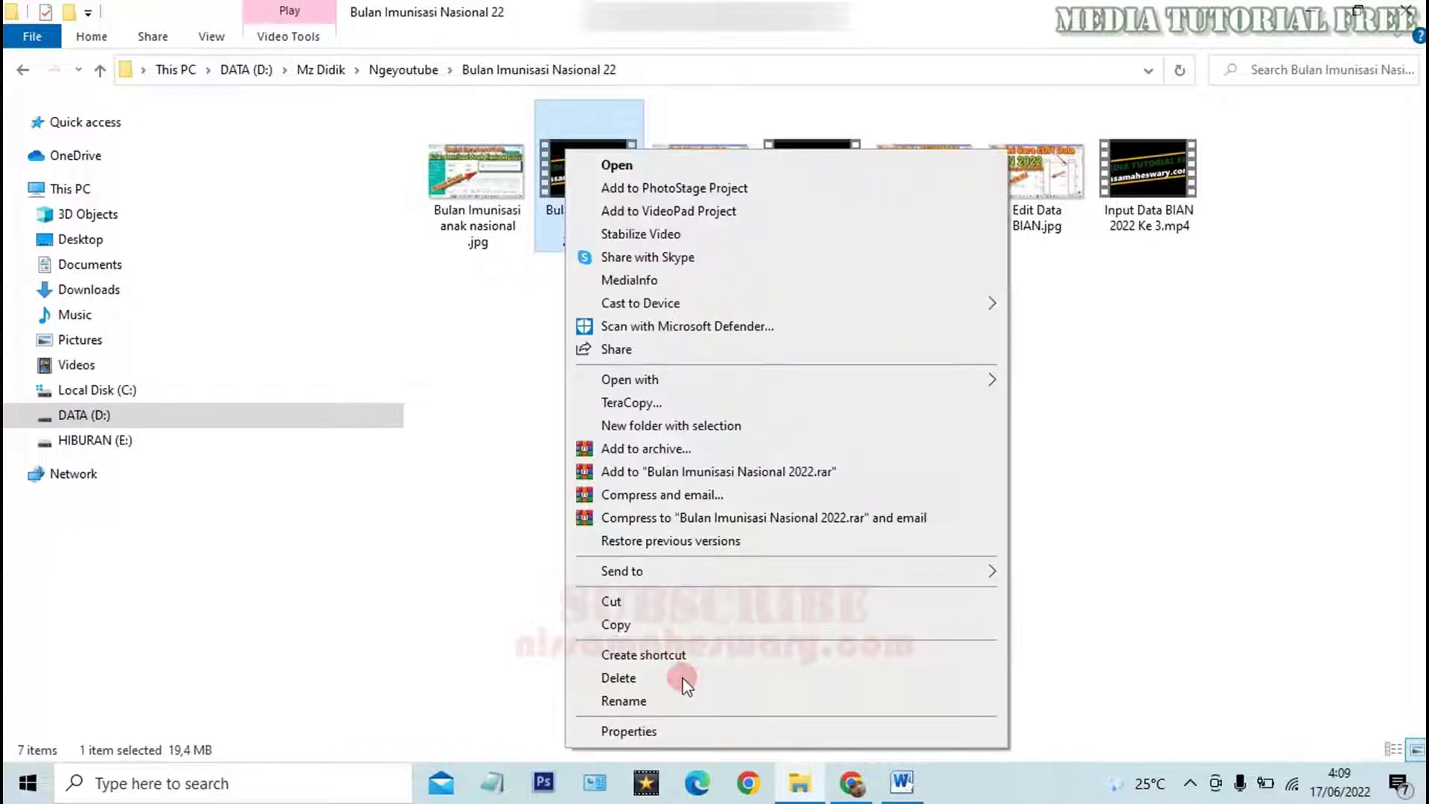
left_click(682, 730)
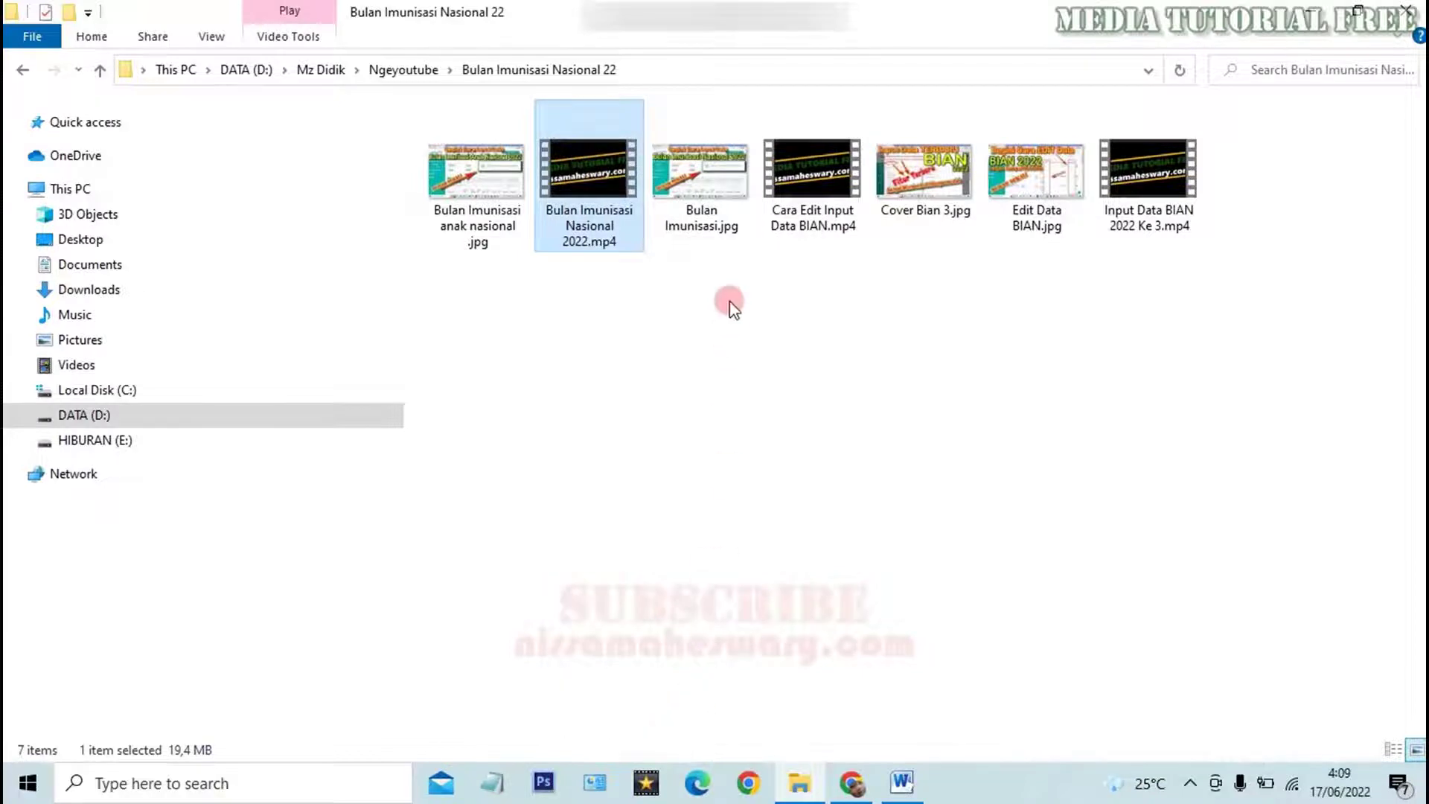
left_click(622, 201)
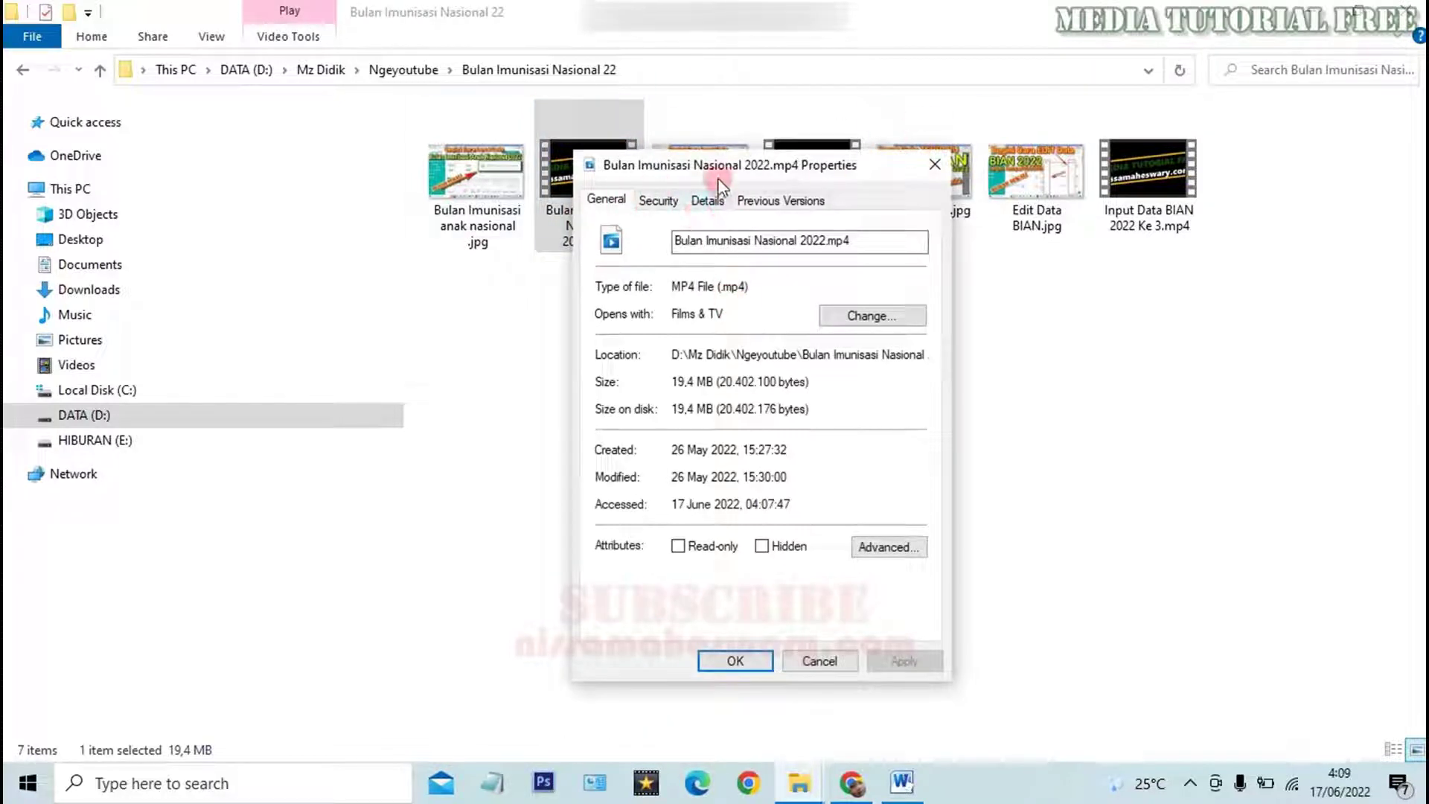
left_click(659, 201)
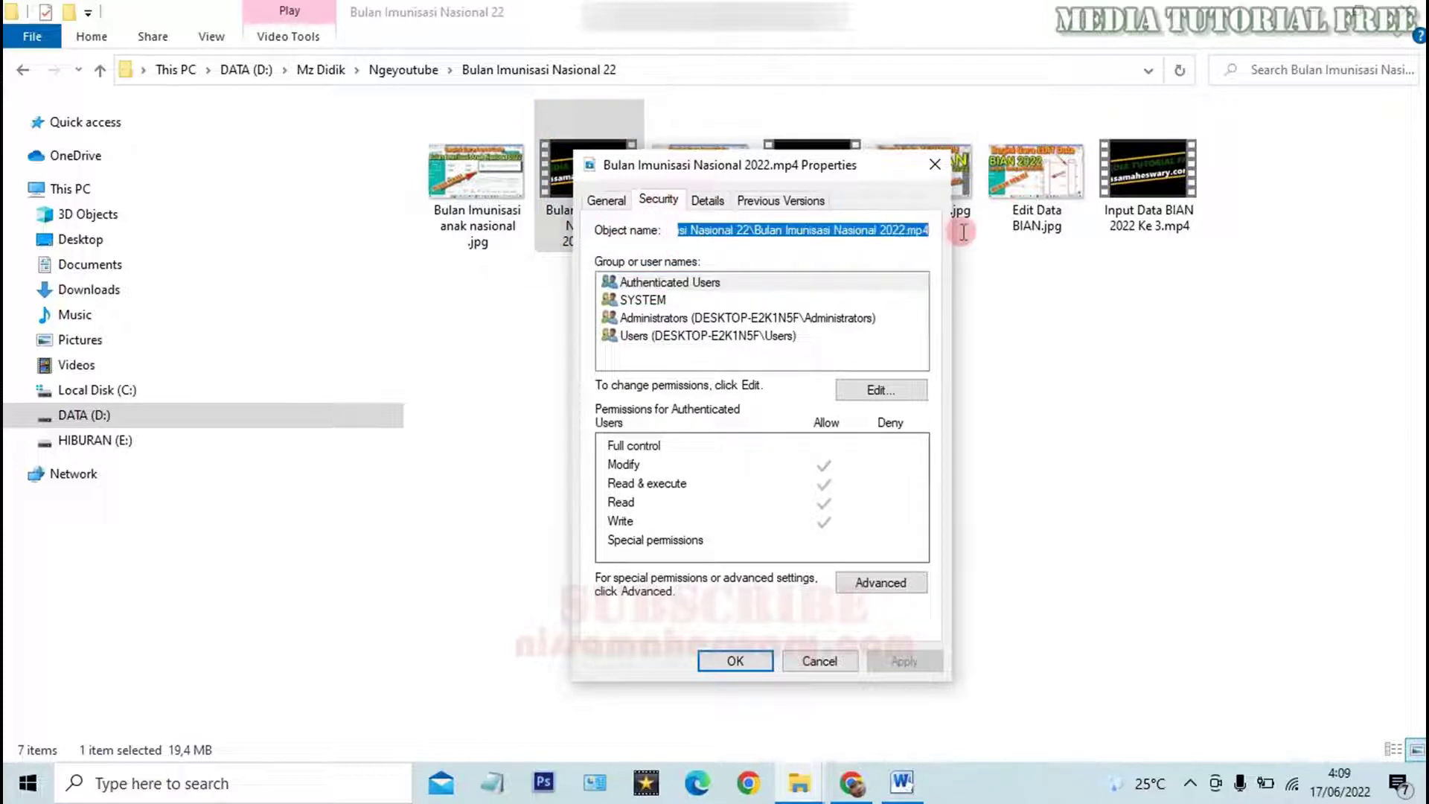
left_click_drag(680, 237, 981, 242)
left_click(588, 179)
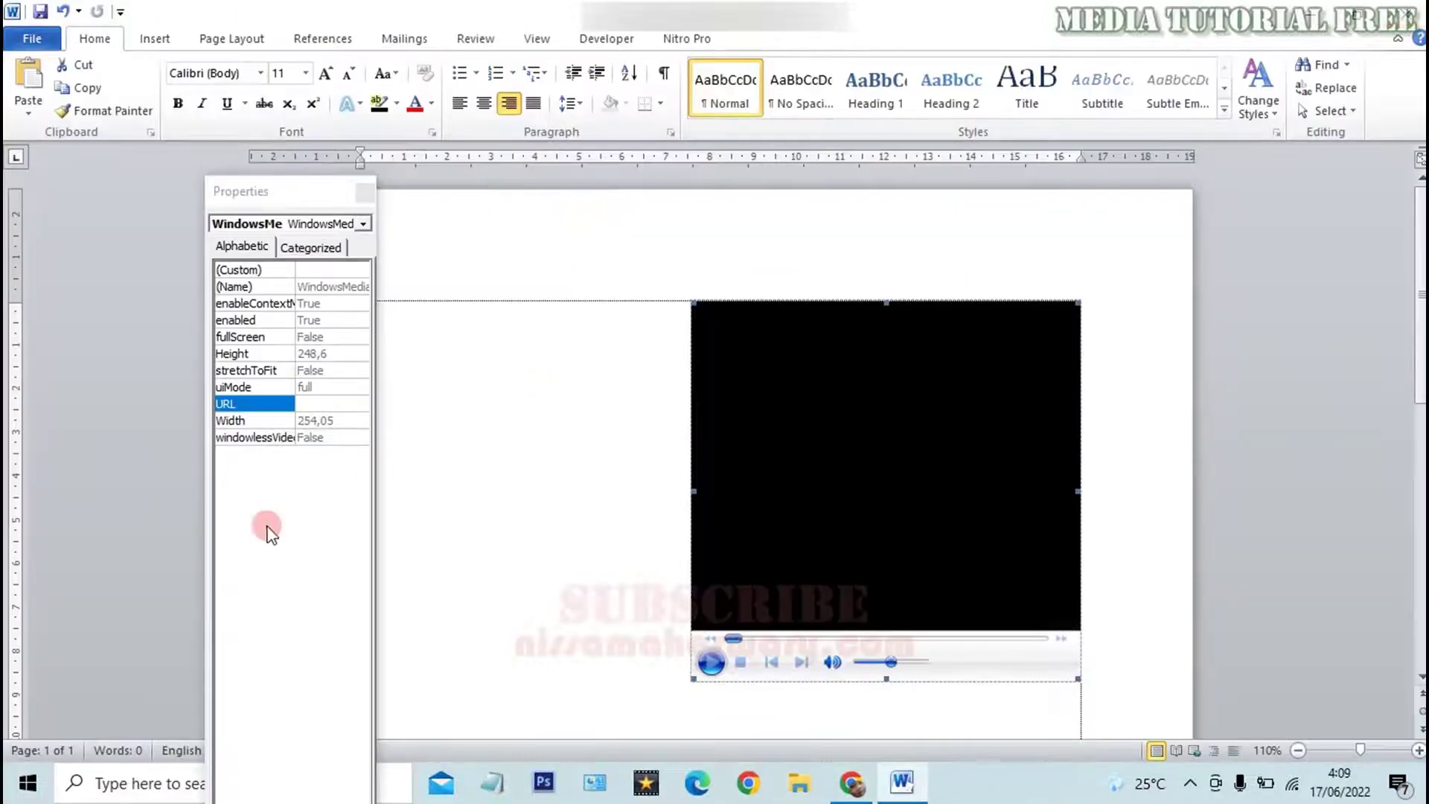
Paste the video's full path into the URL property, confirm the (Custom) settings, and close Properties.
left_click(305, 408)
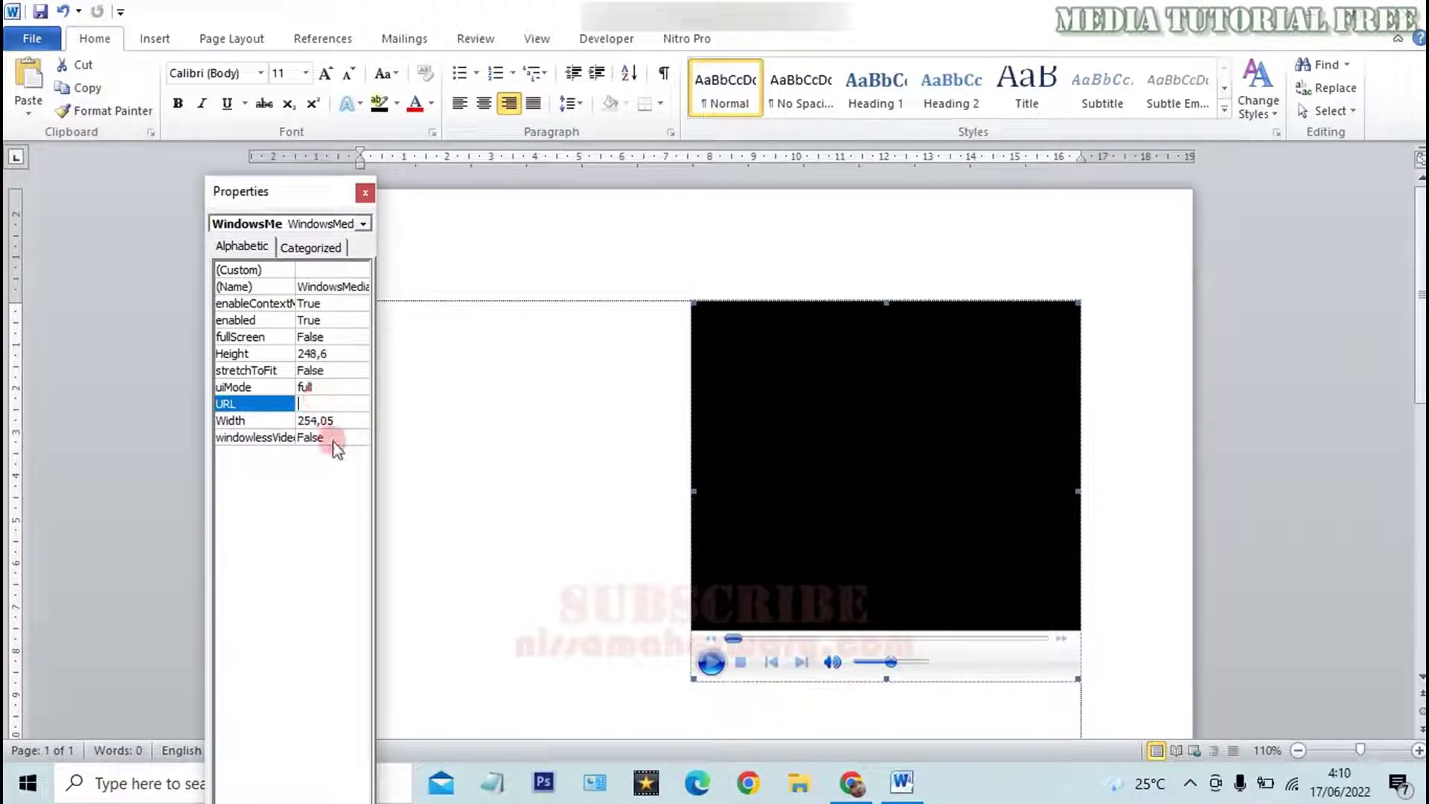
key("ctrl+v")
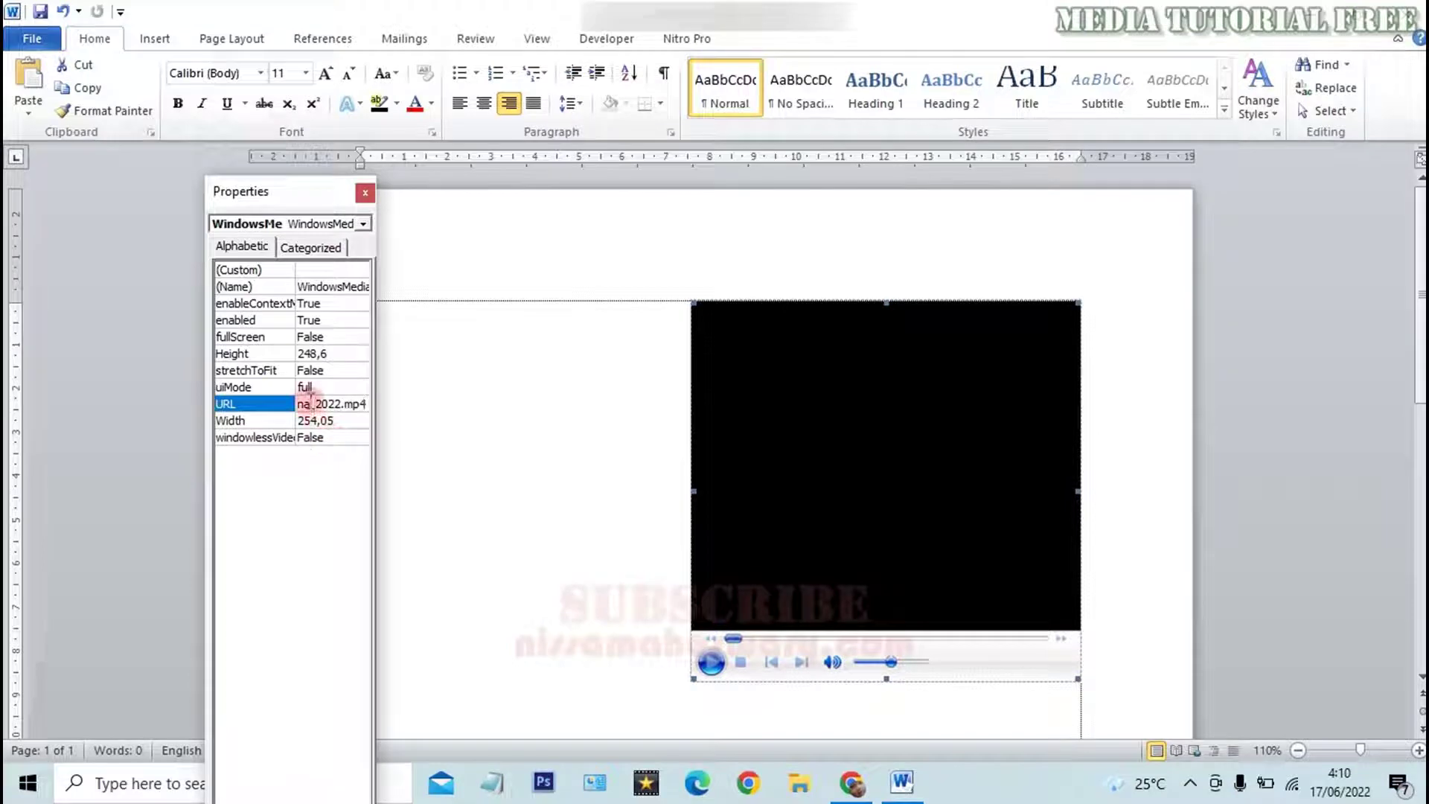
key("Return")
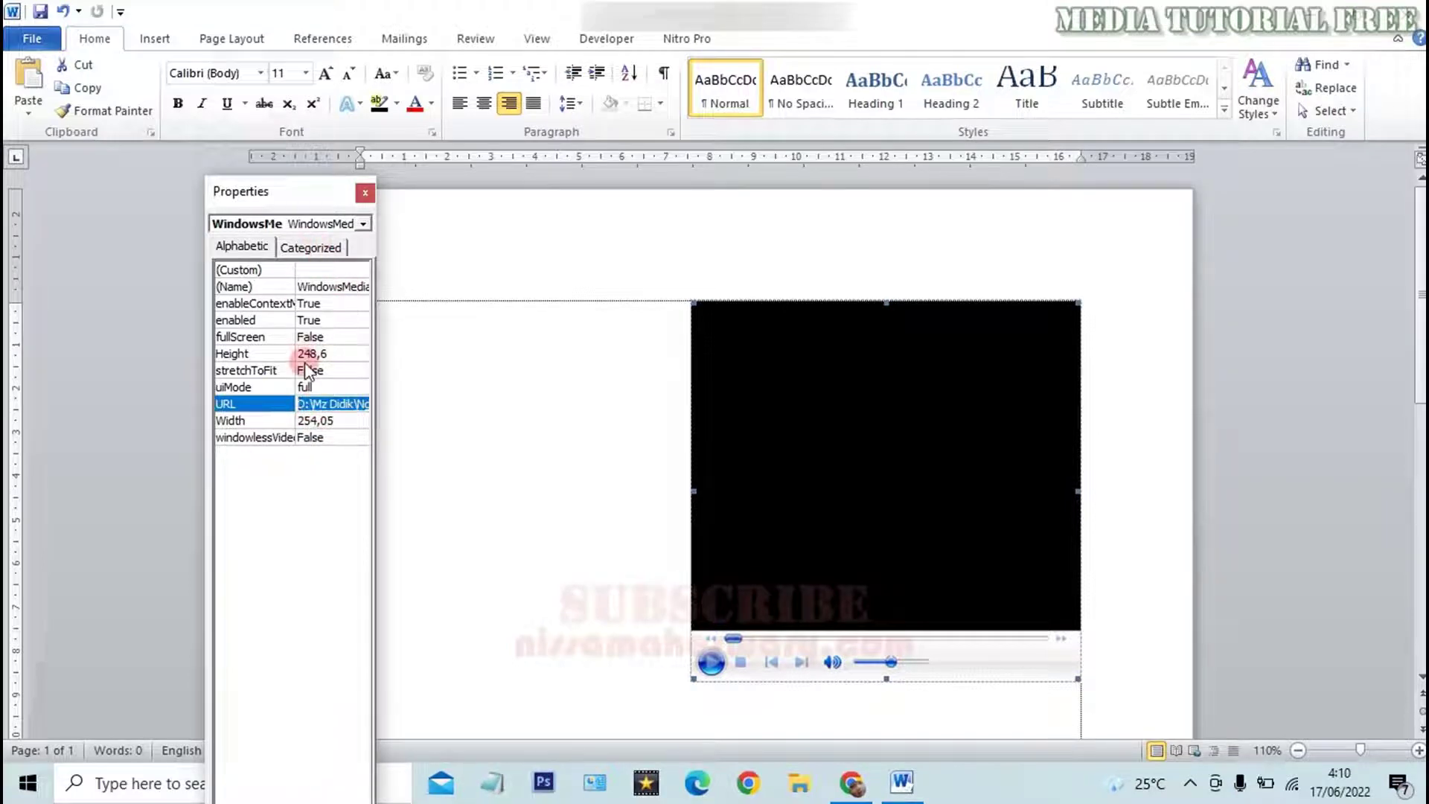
left_click(361, 271)
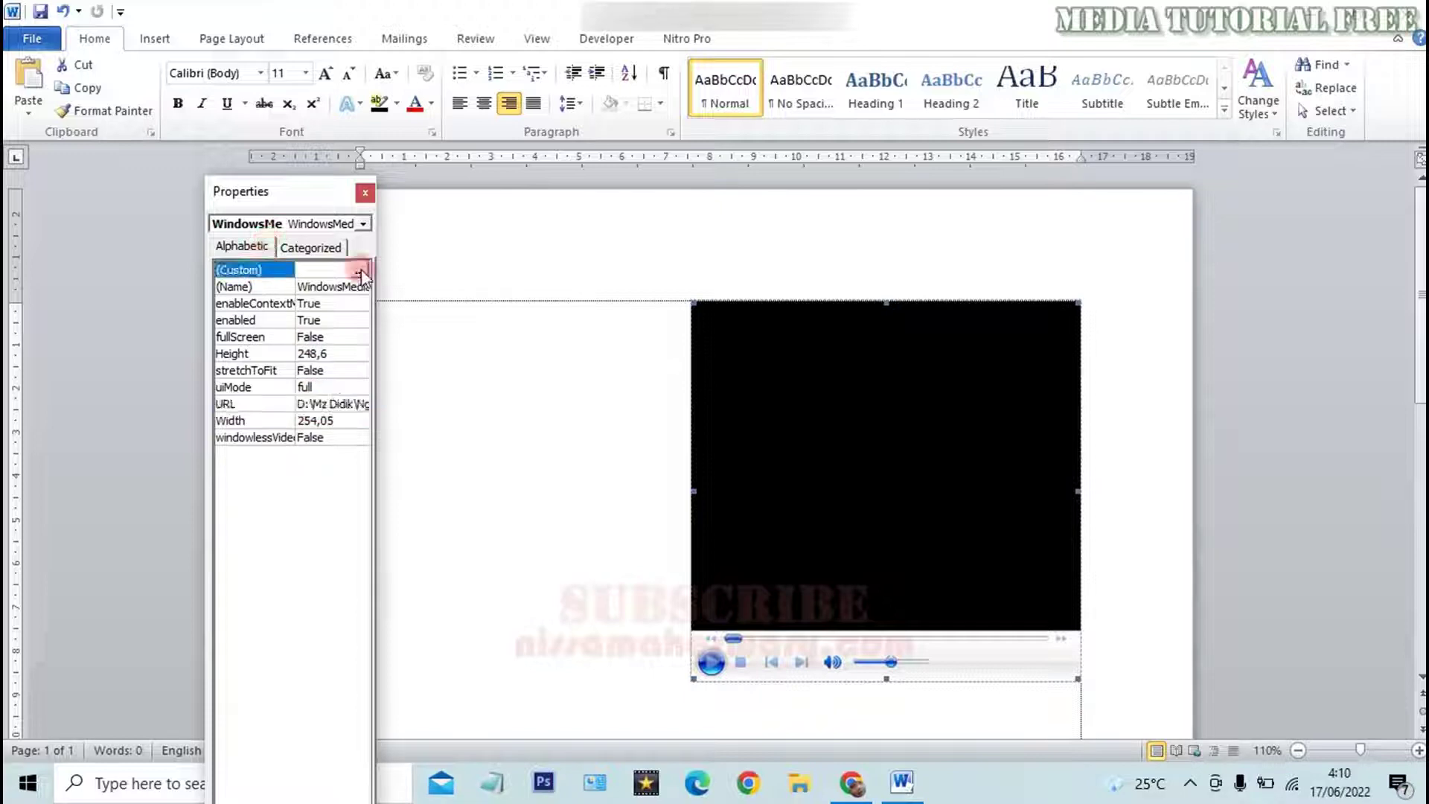
left_click(359, 272)
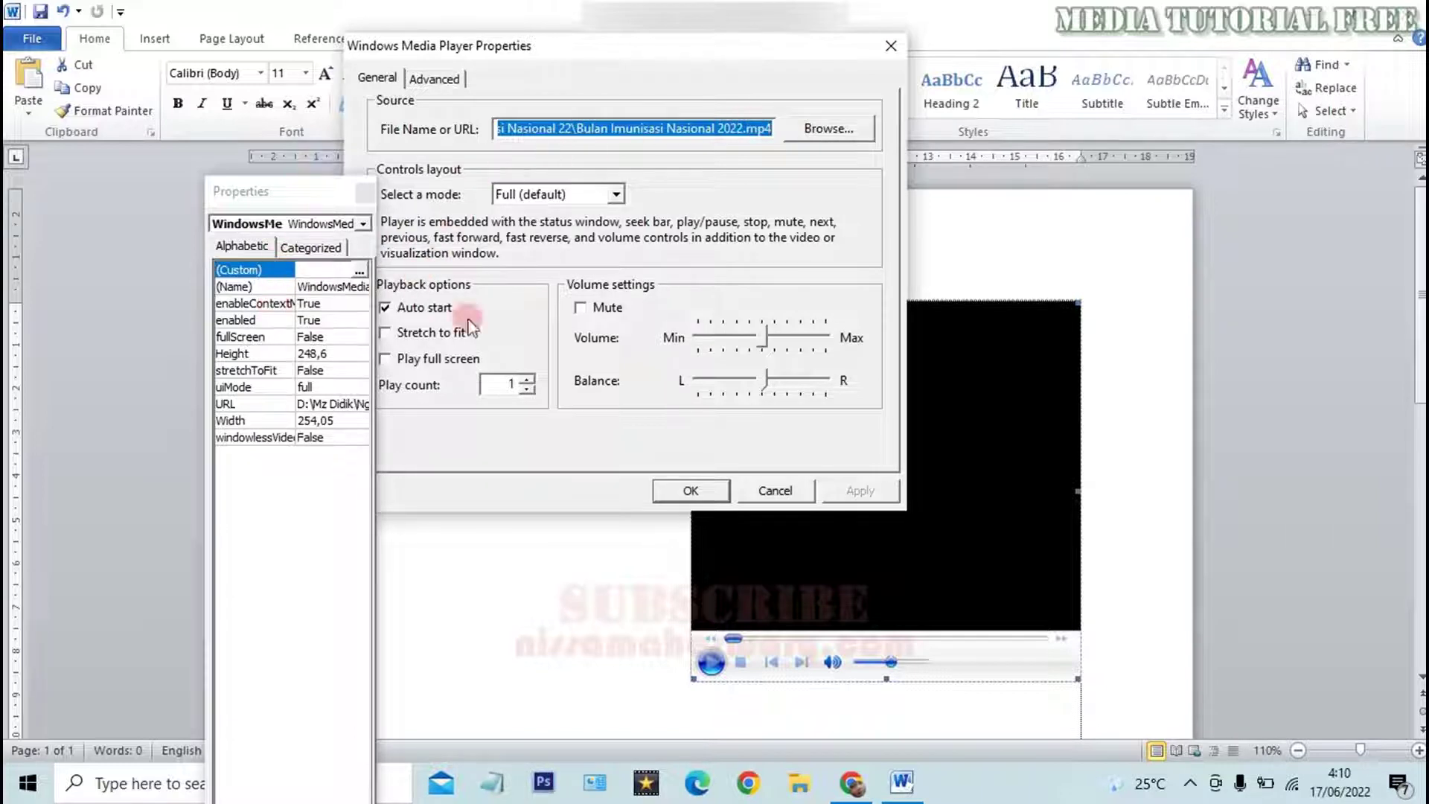
left_click(690, 492)
left_click(350, 404)
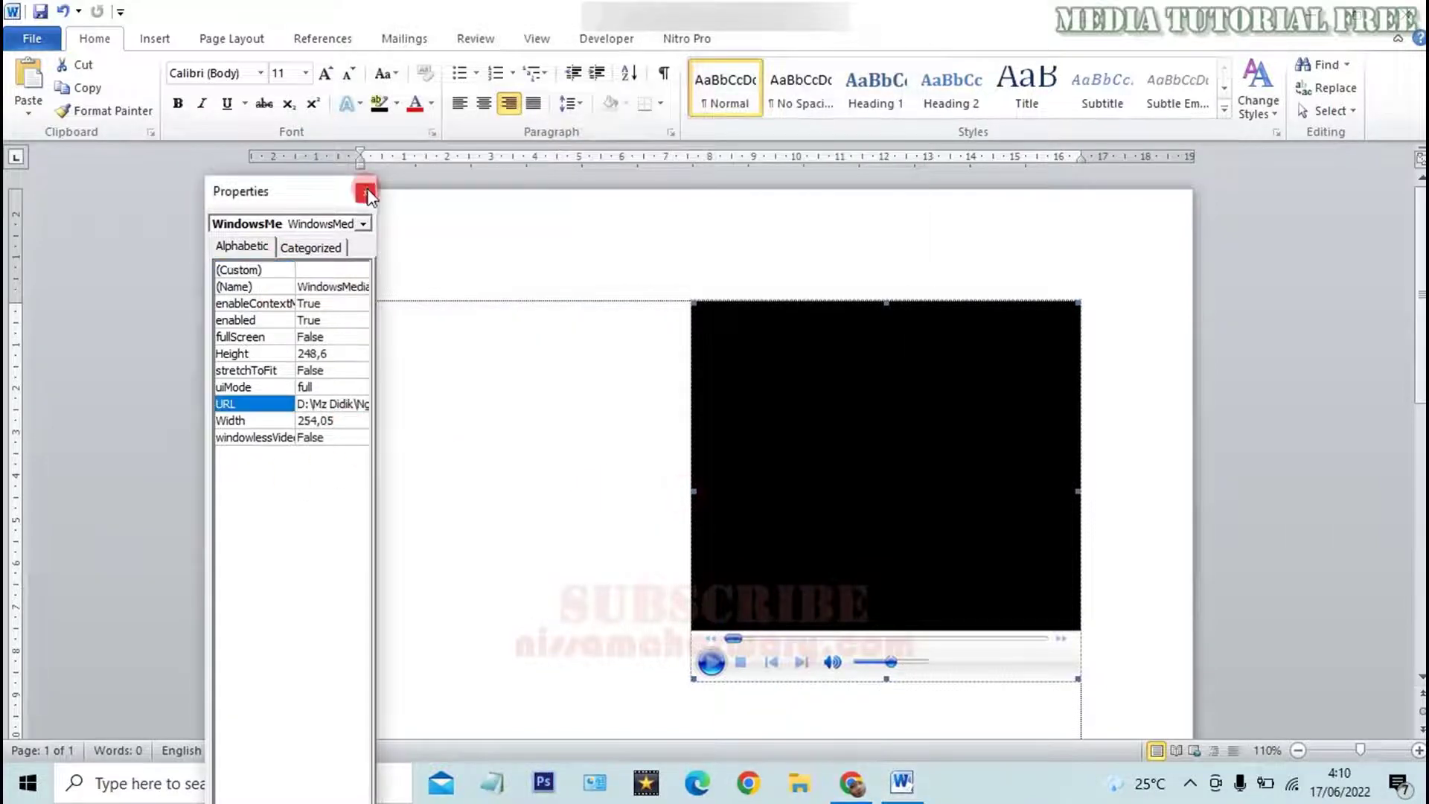
left_click(365, 194)
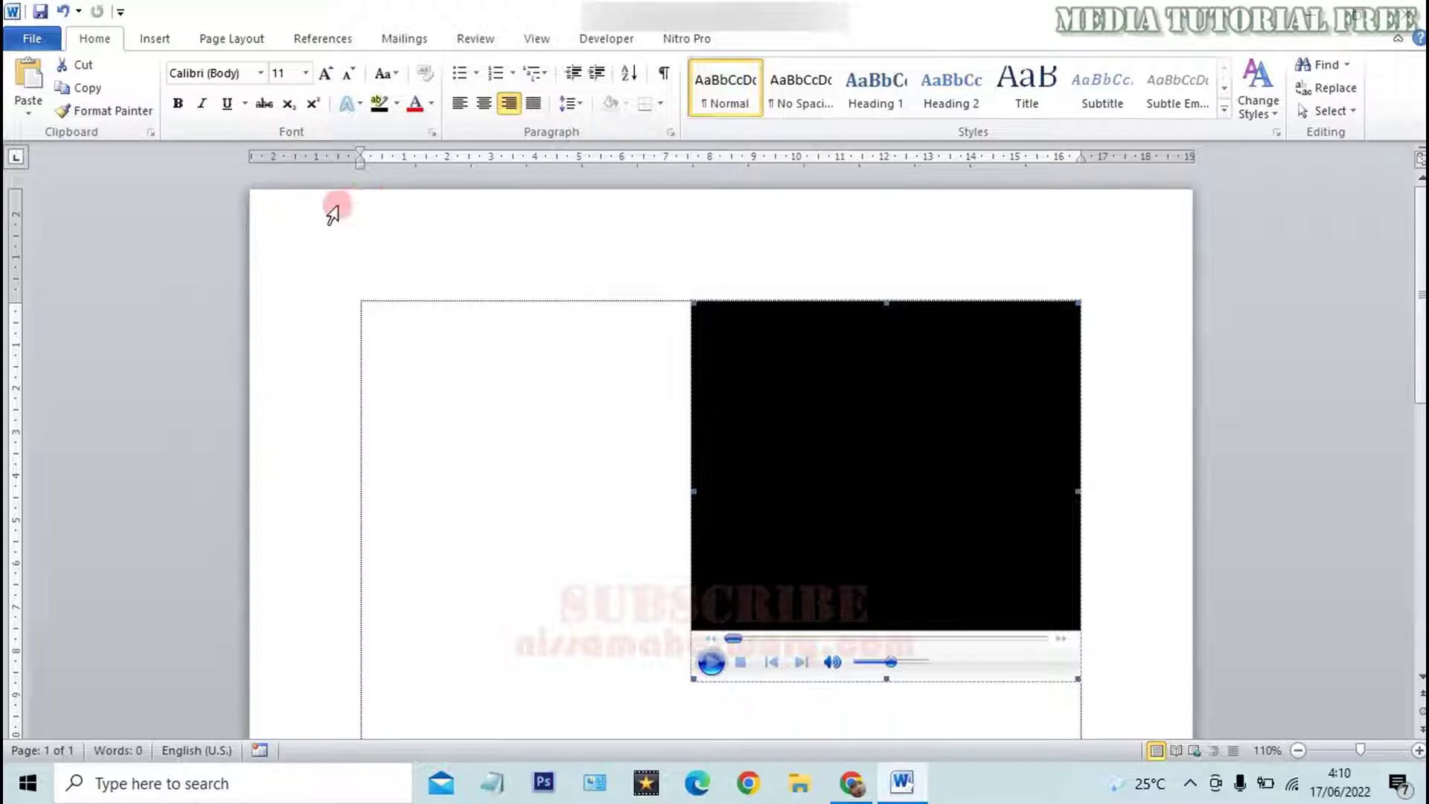
Turn off Design Mode in Word so the player loads the video, then launch Excel 2010.
left_click(601, 41)
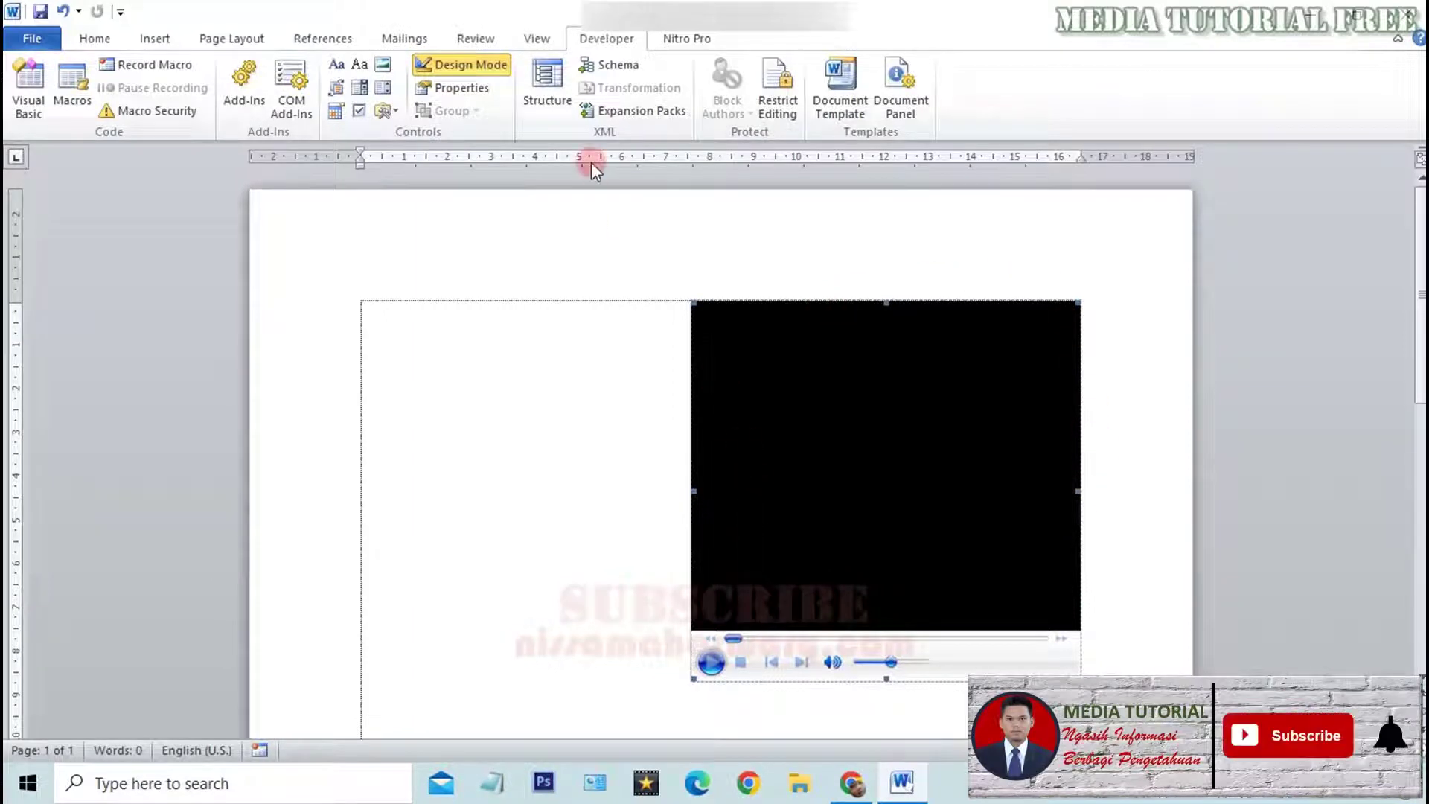
left_click(479, 64)
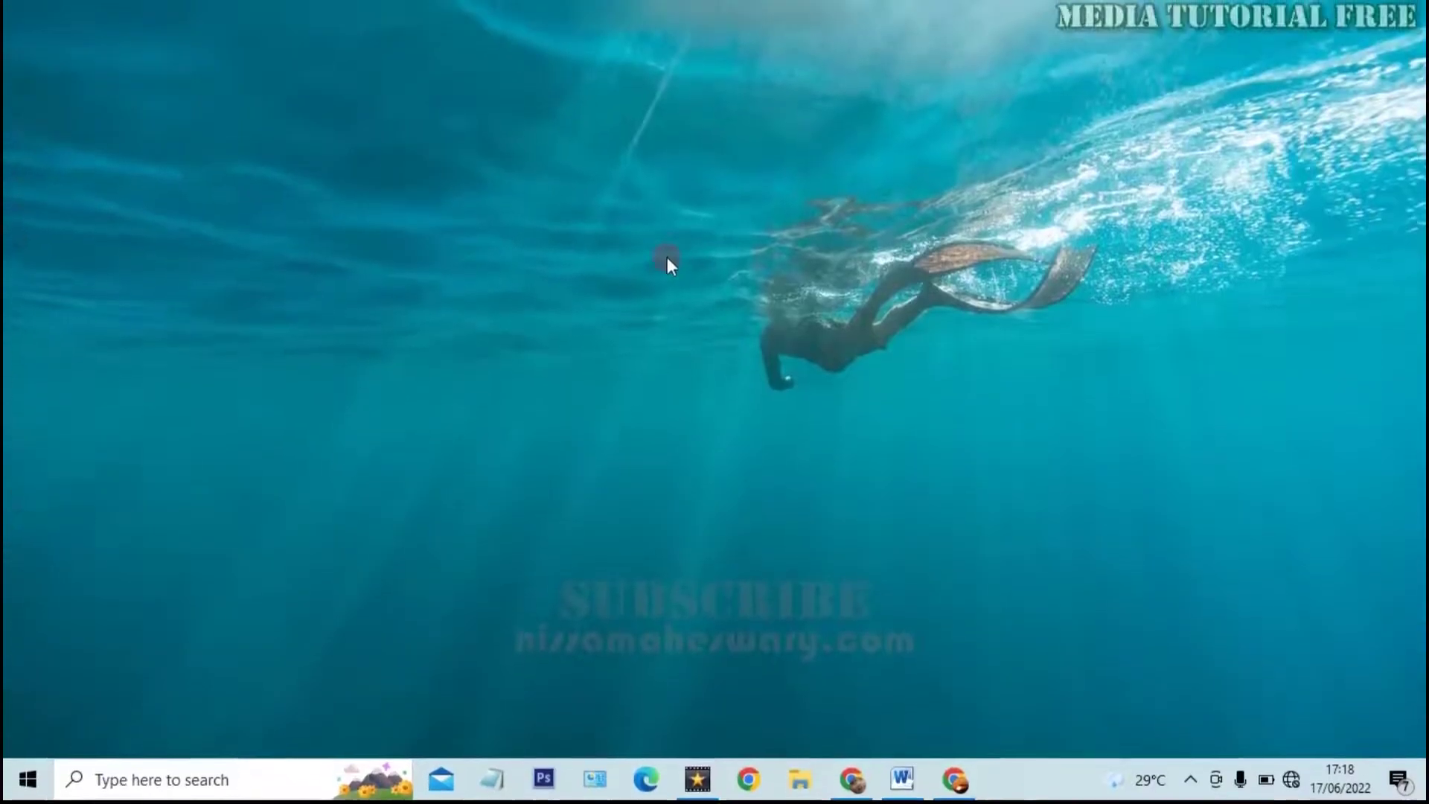
double_click(278, 140)
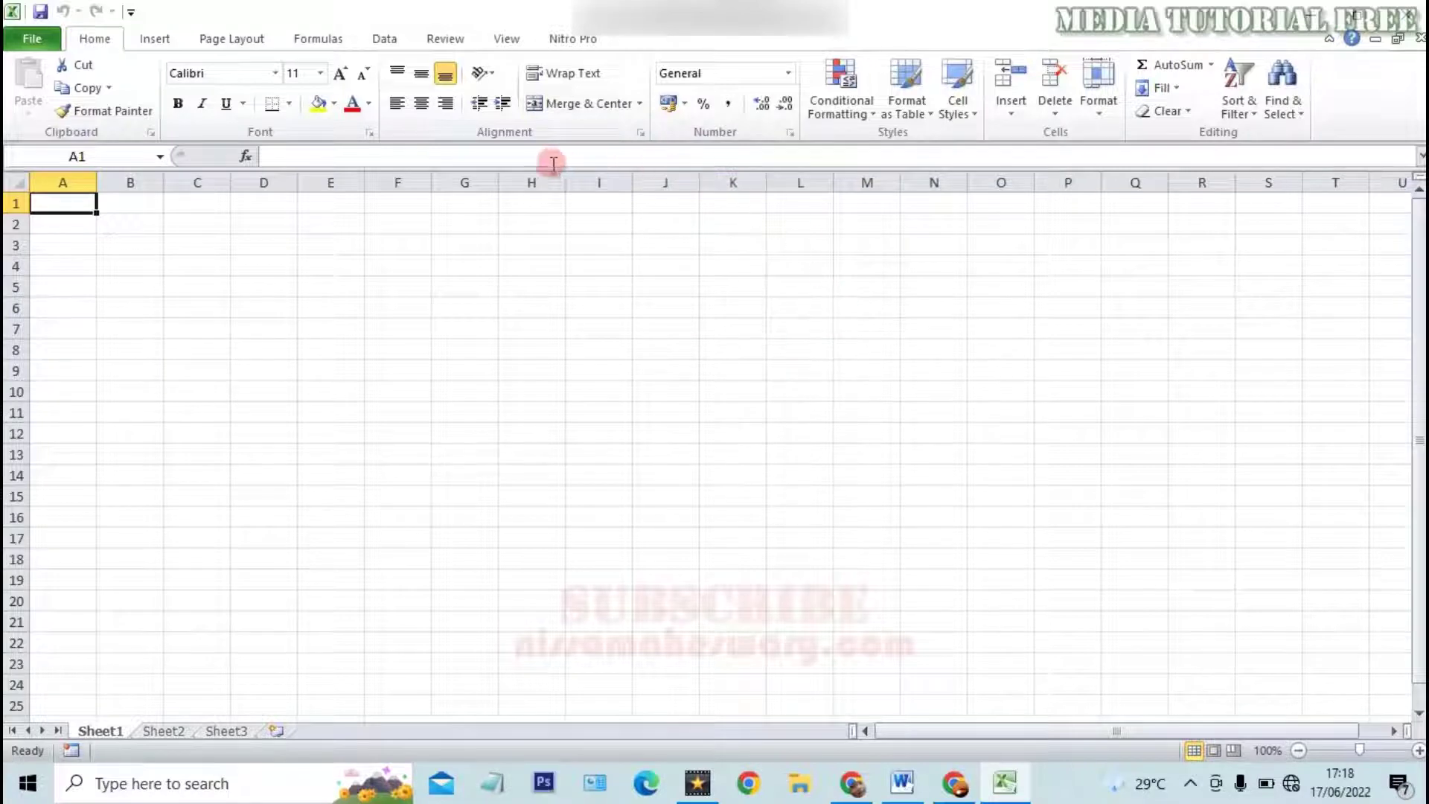
Look at the Customize Ribbon page in Excel Options, then close it unchanged.
right_click(578, 47)
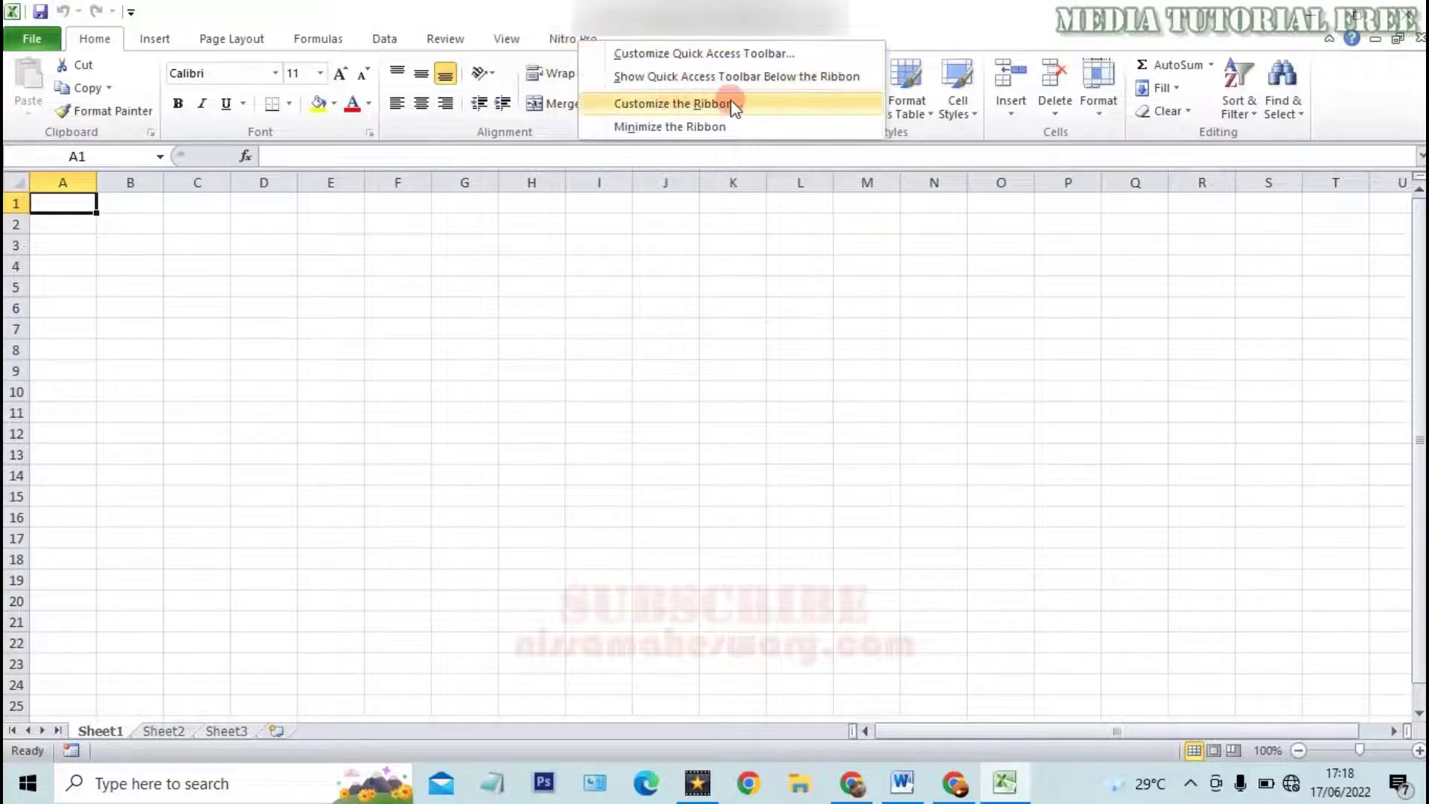
right_click(511, 38)
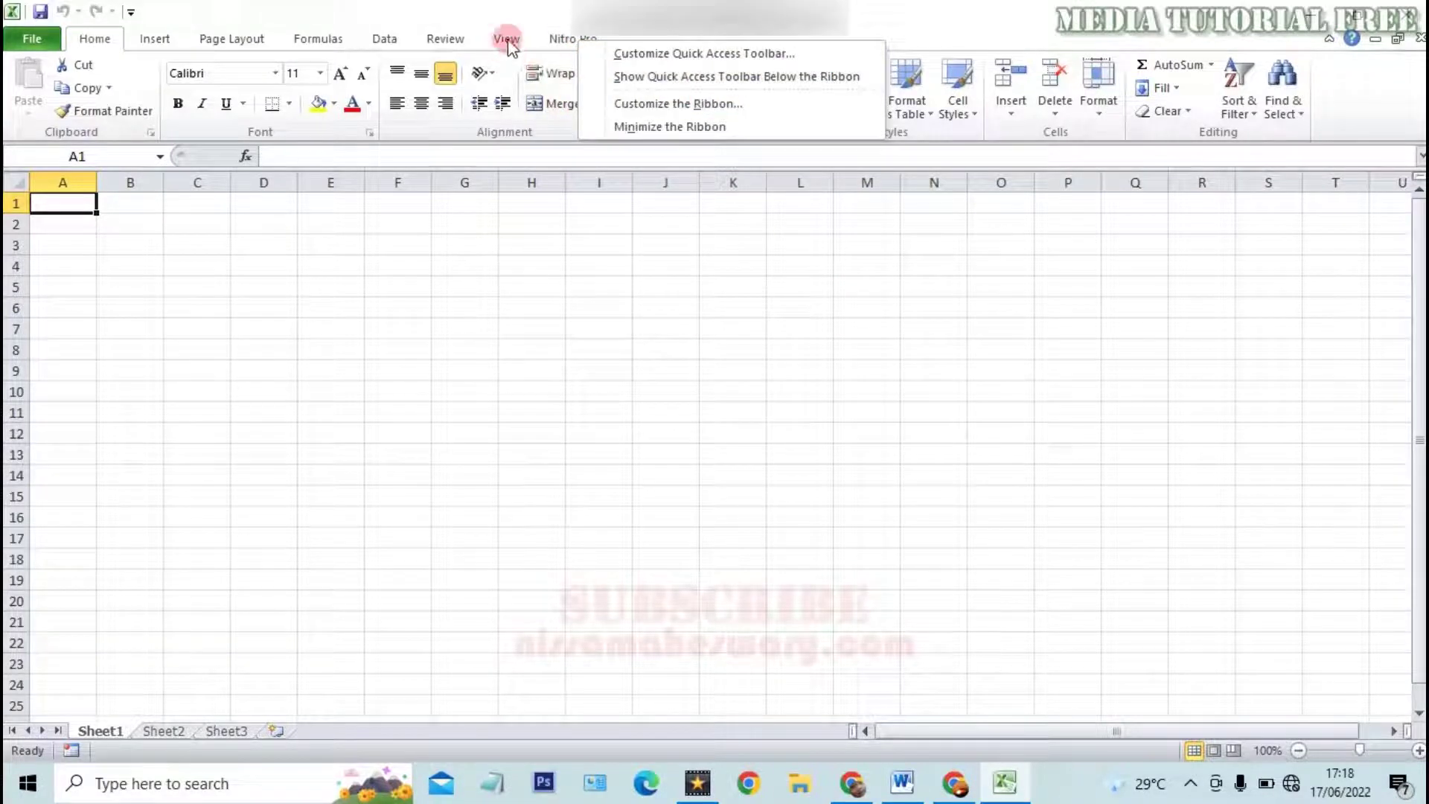
right_click(448, 38)
right_click(391, 39)
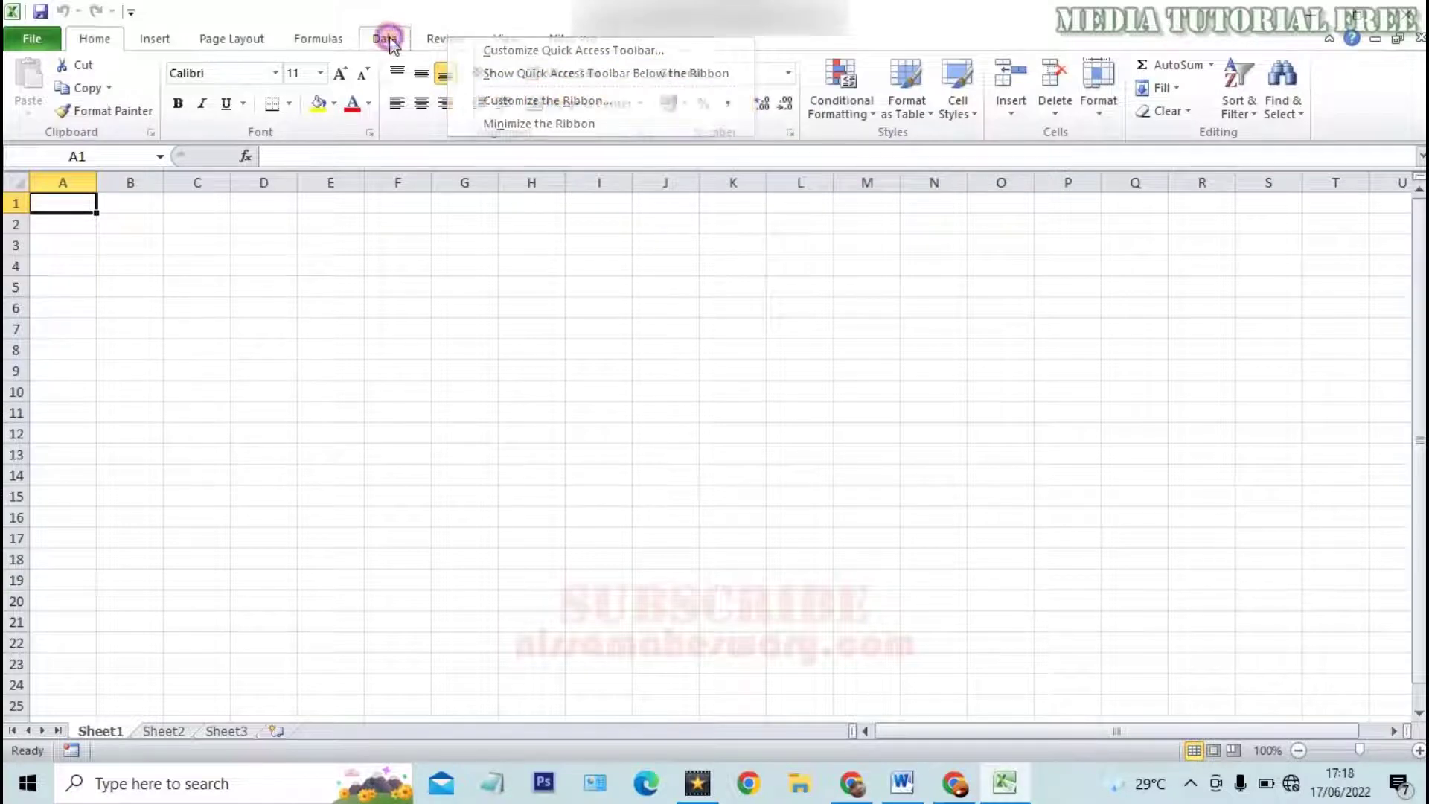
right_click(339, 37)
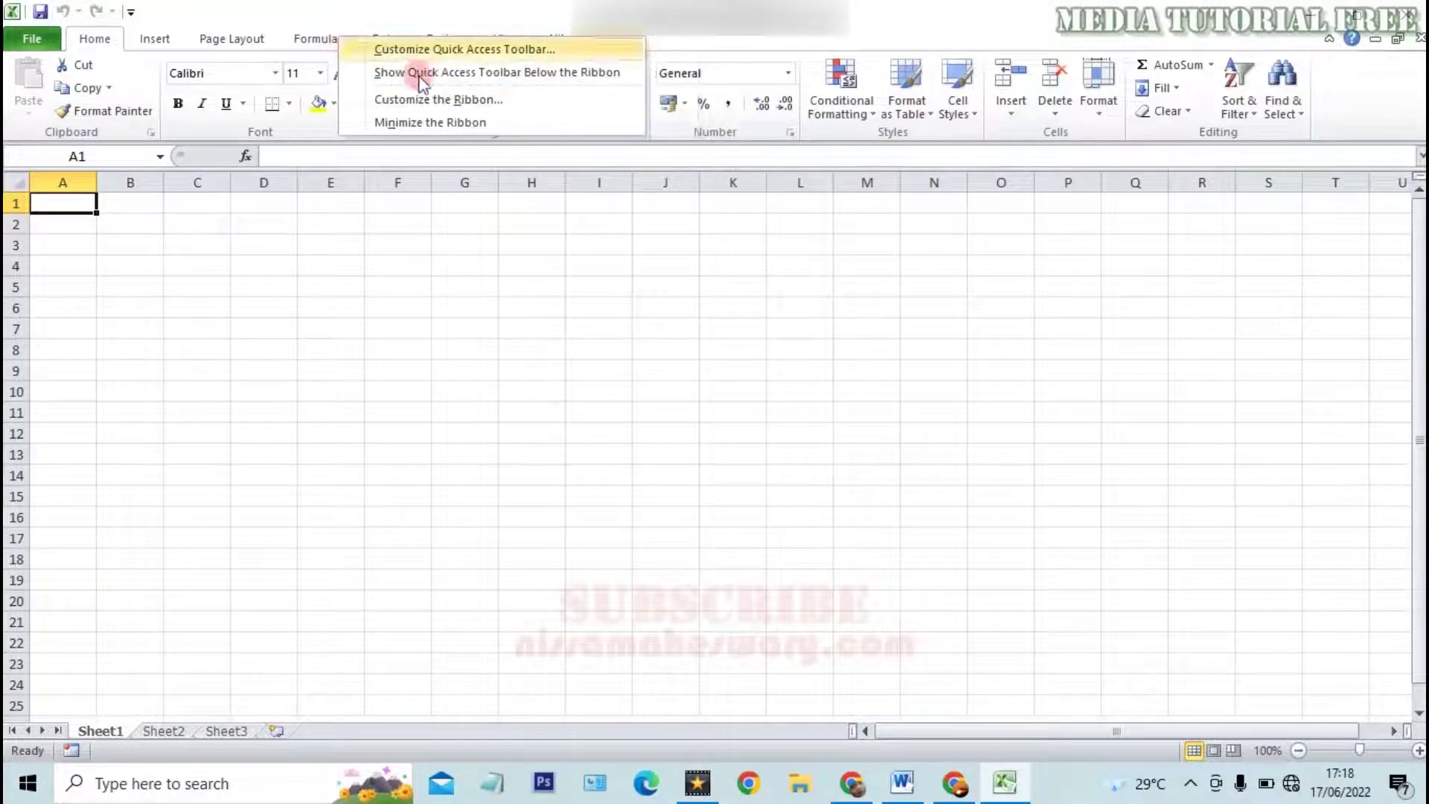
right_click(262, 39)
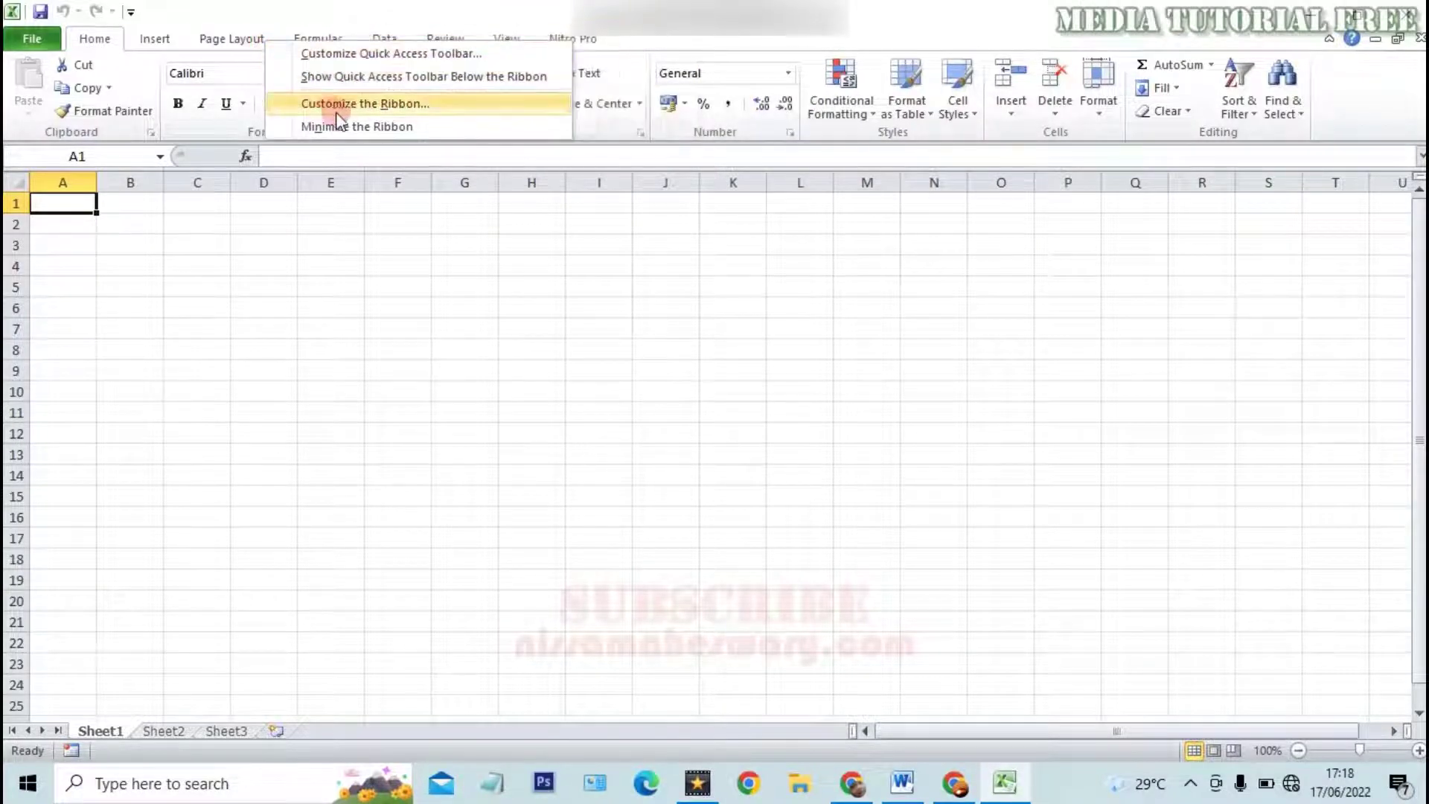
right_click(161, 39)
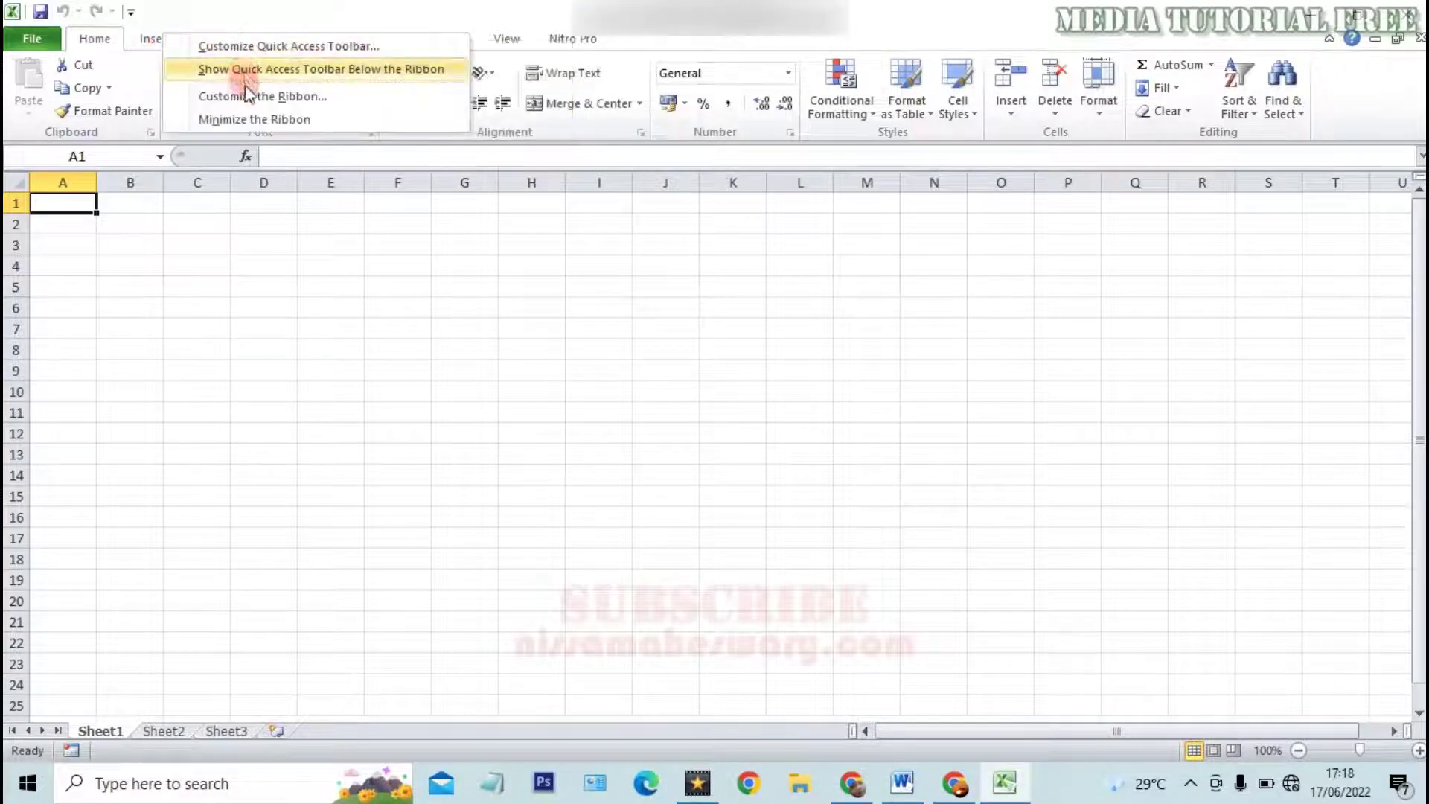
left_click(37, 43)
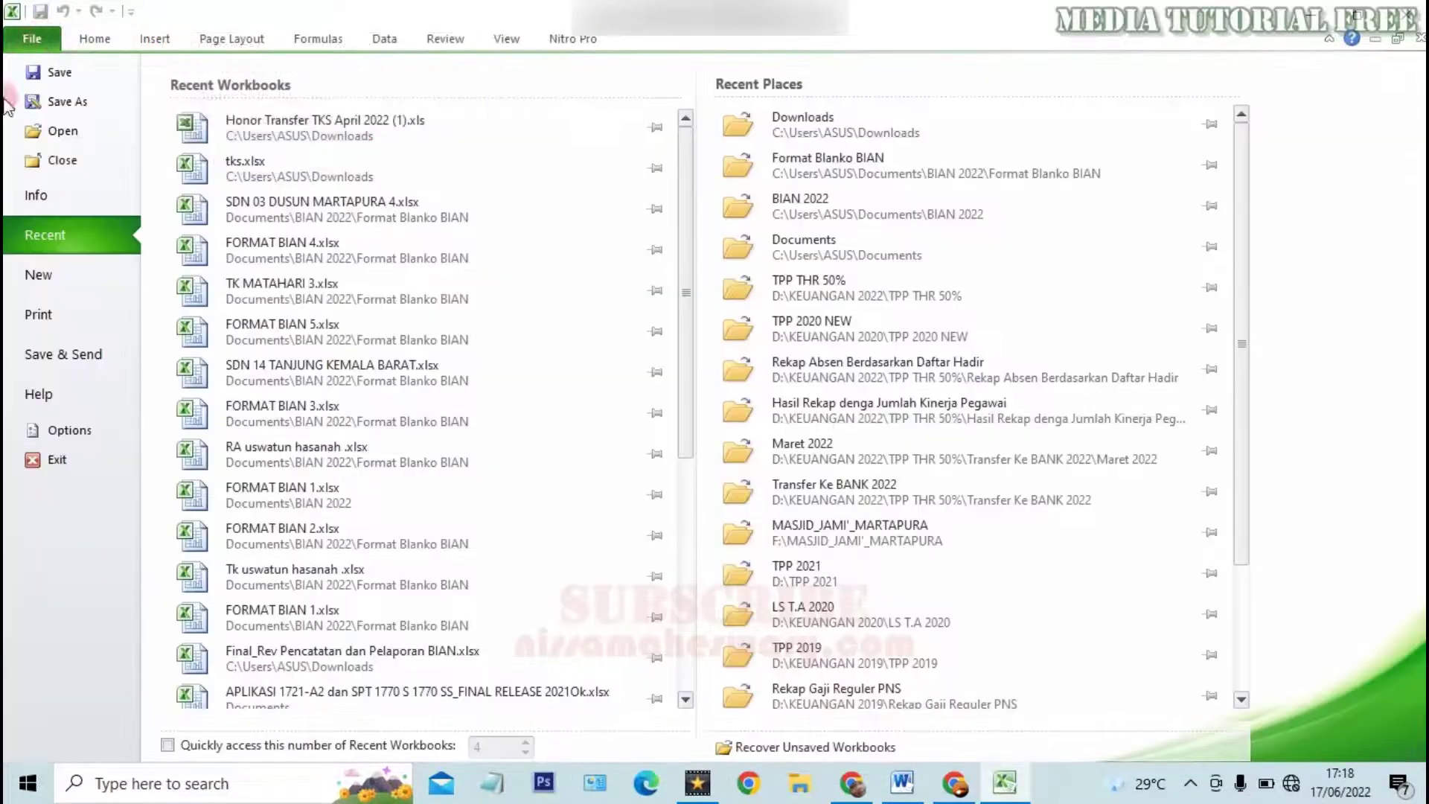
left_click(83, 432)
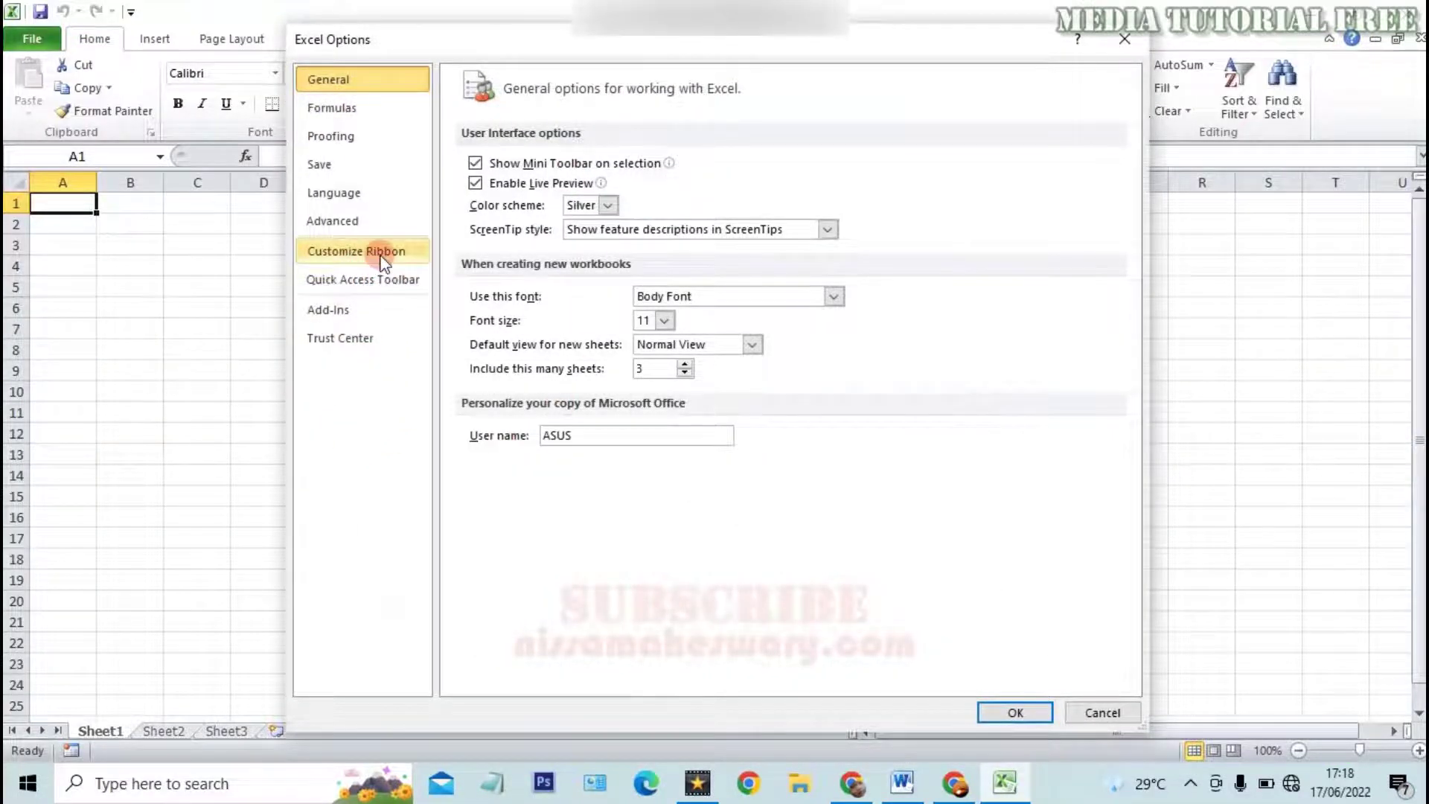
left_click(381, 256)
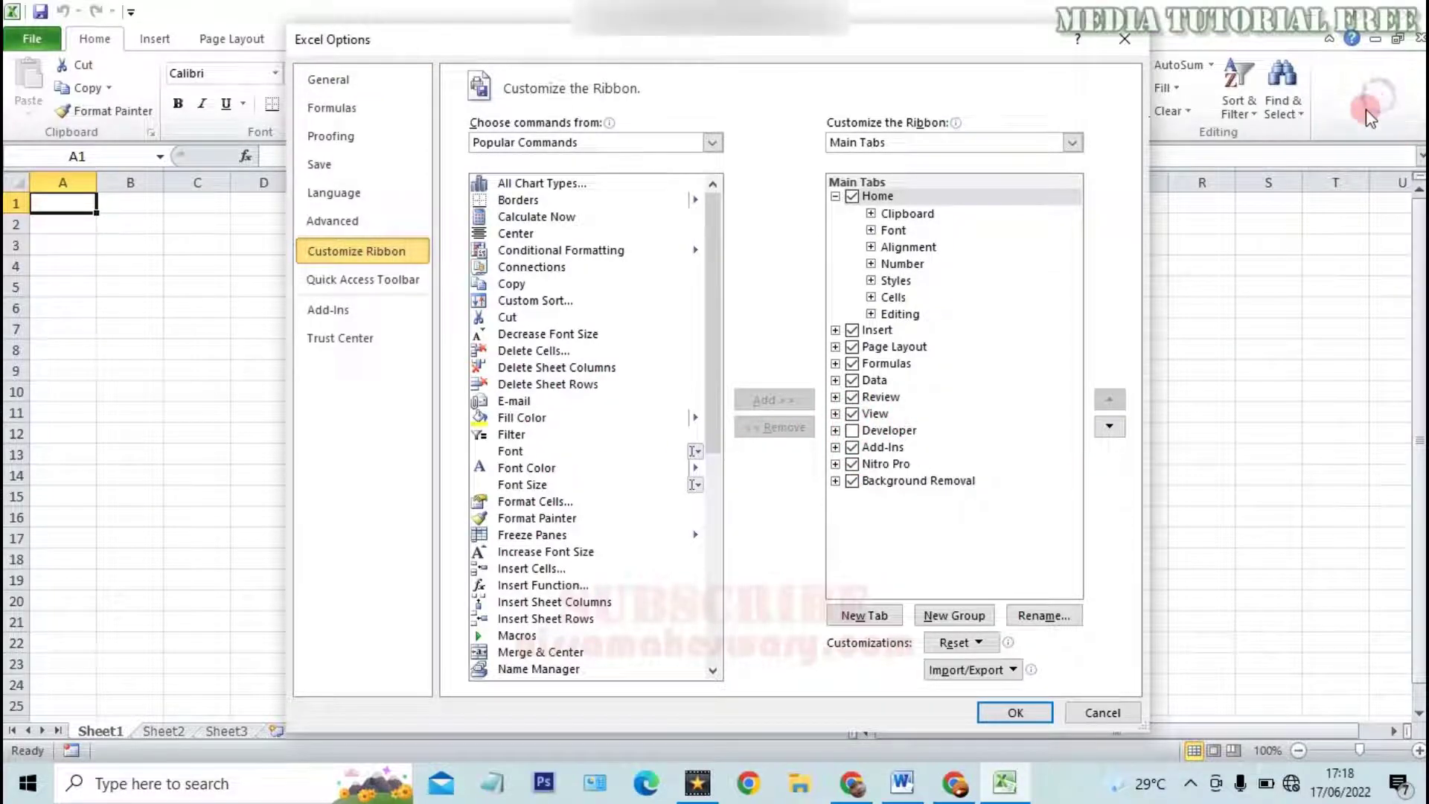
left_click(1101, 713)
Check Developer under Main Tabs in Customize the Ribbon and confirm with OK.
right_click(1370, 93)
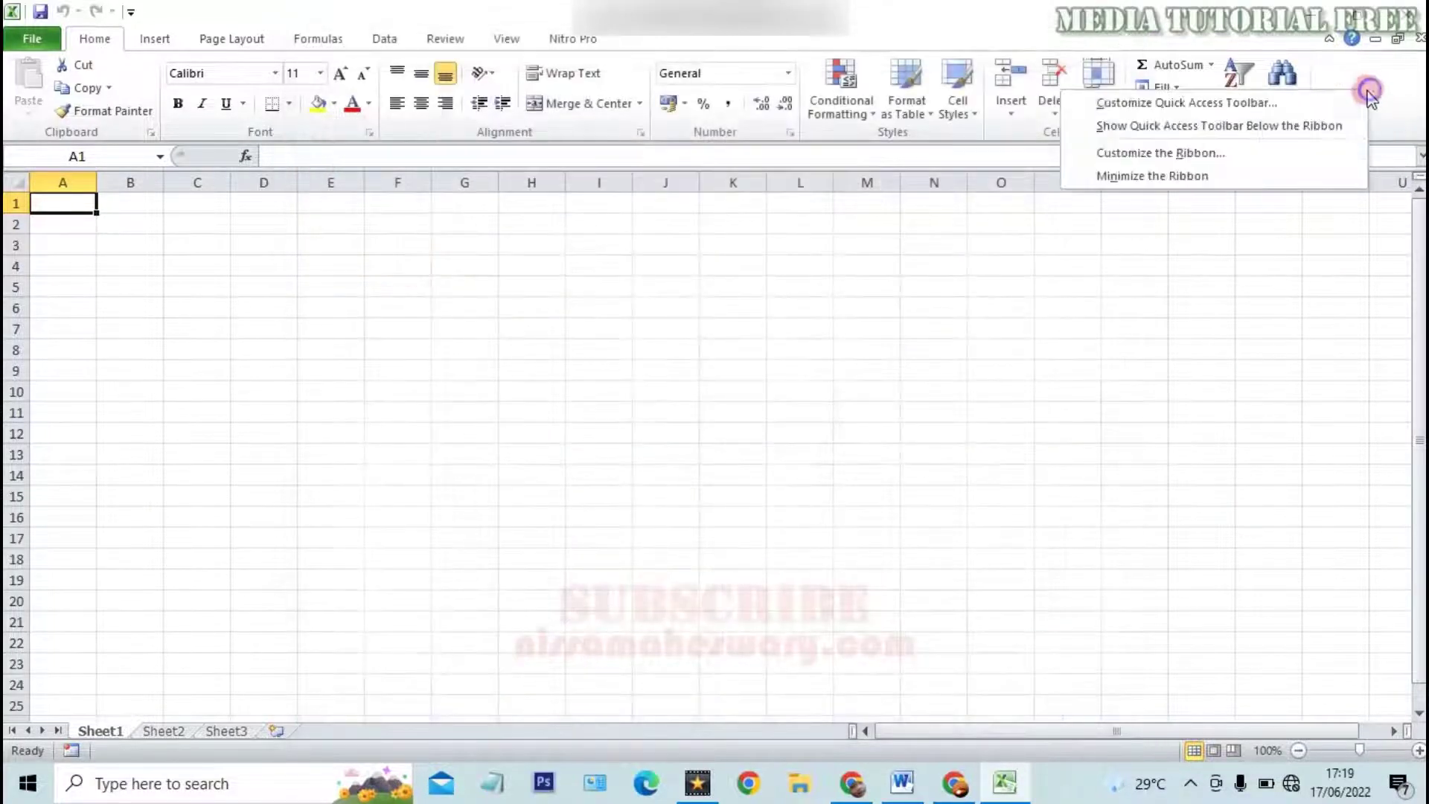
left_click(1183, 156)
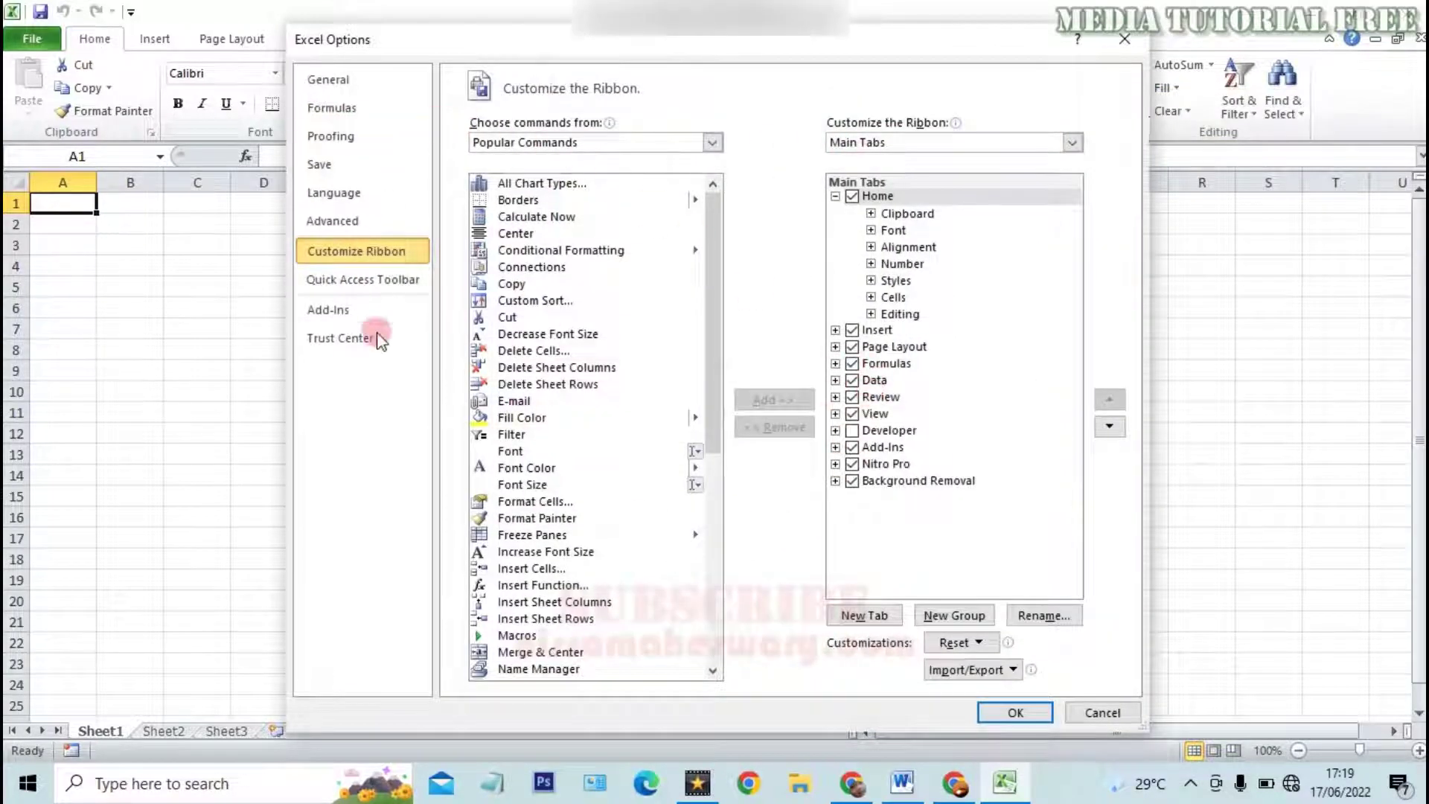
left_click(852, 430)
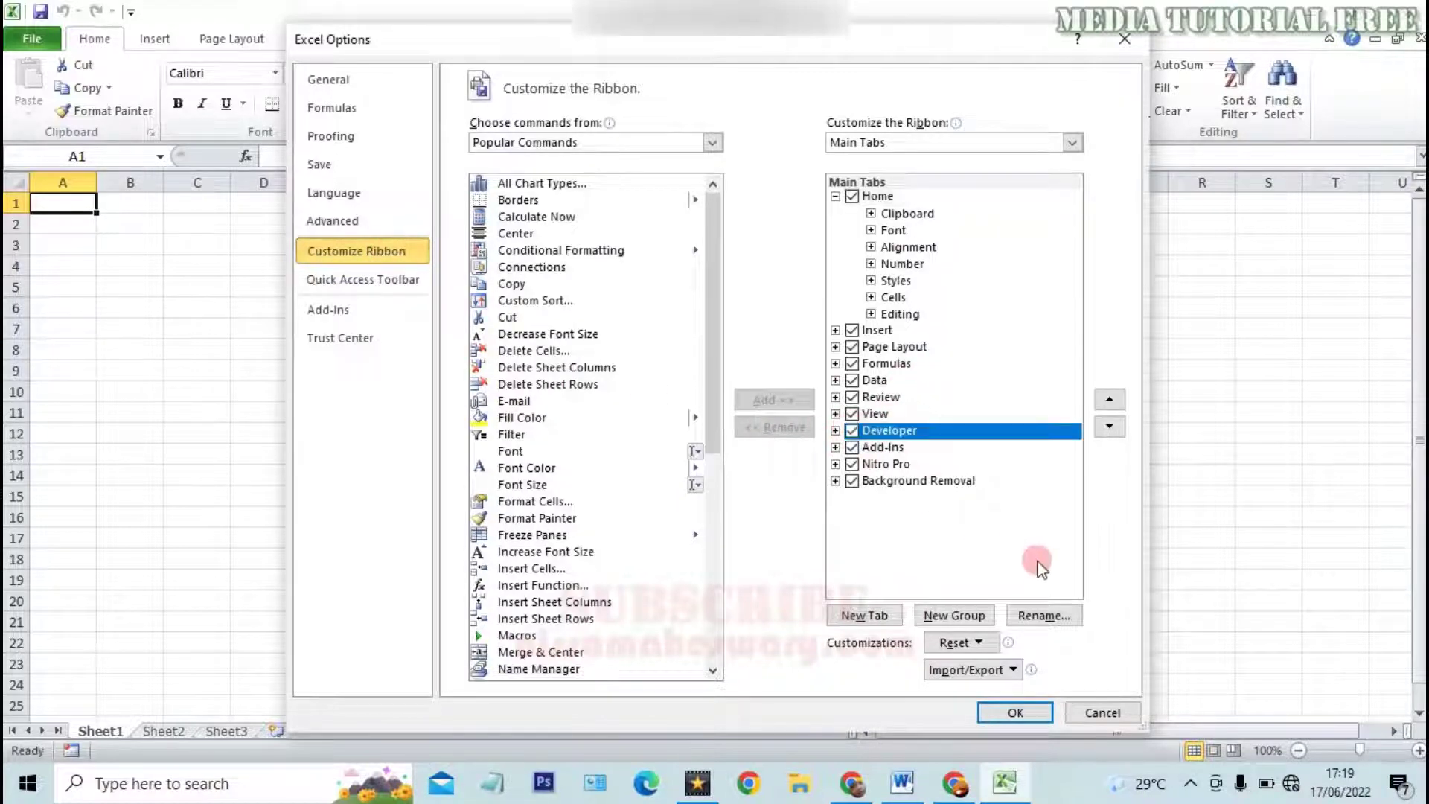
left_click(1015, 712)
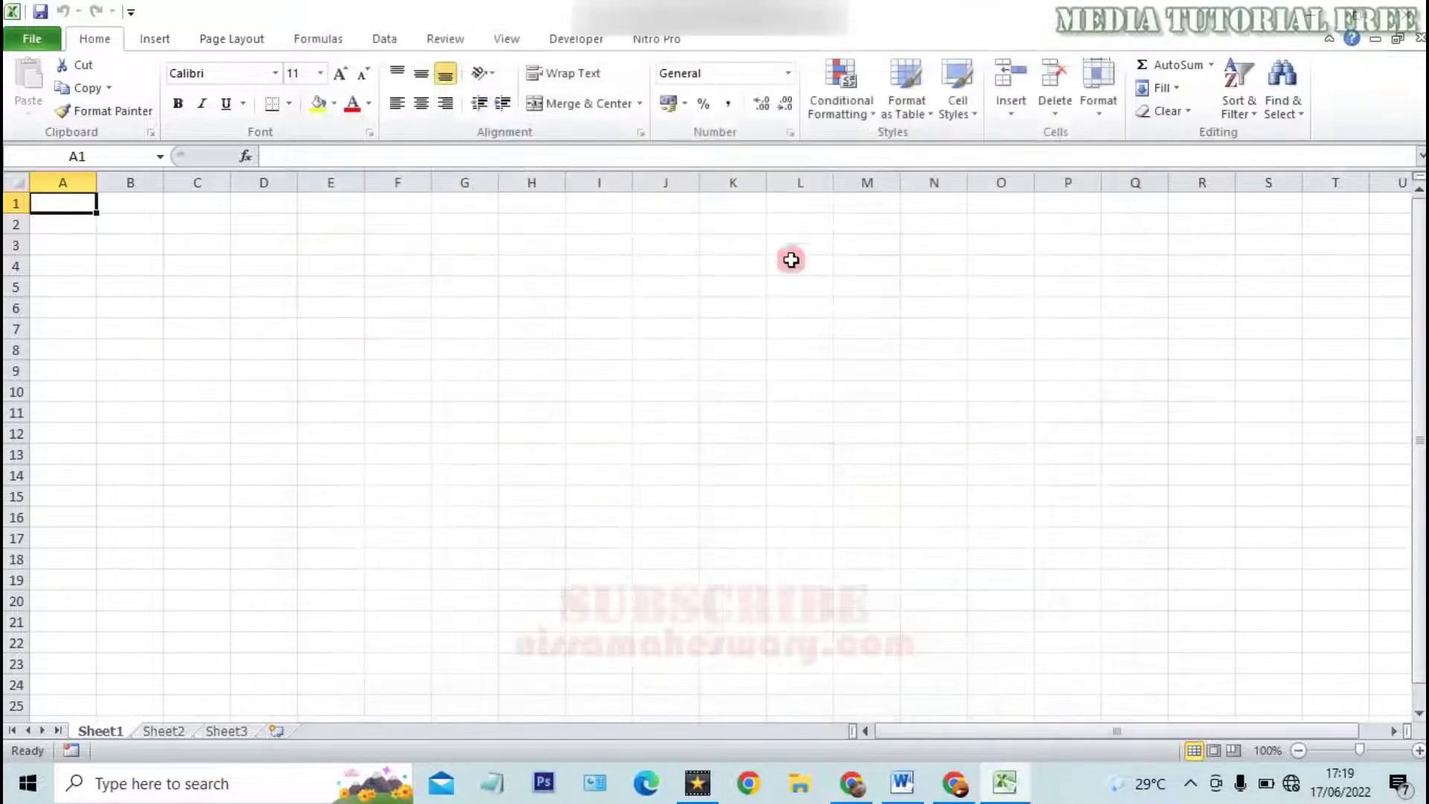
Insert a Windows Media Player control from Developer's More Controls onto the sheet.
left_click(600, 46)
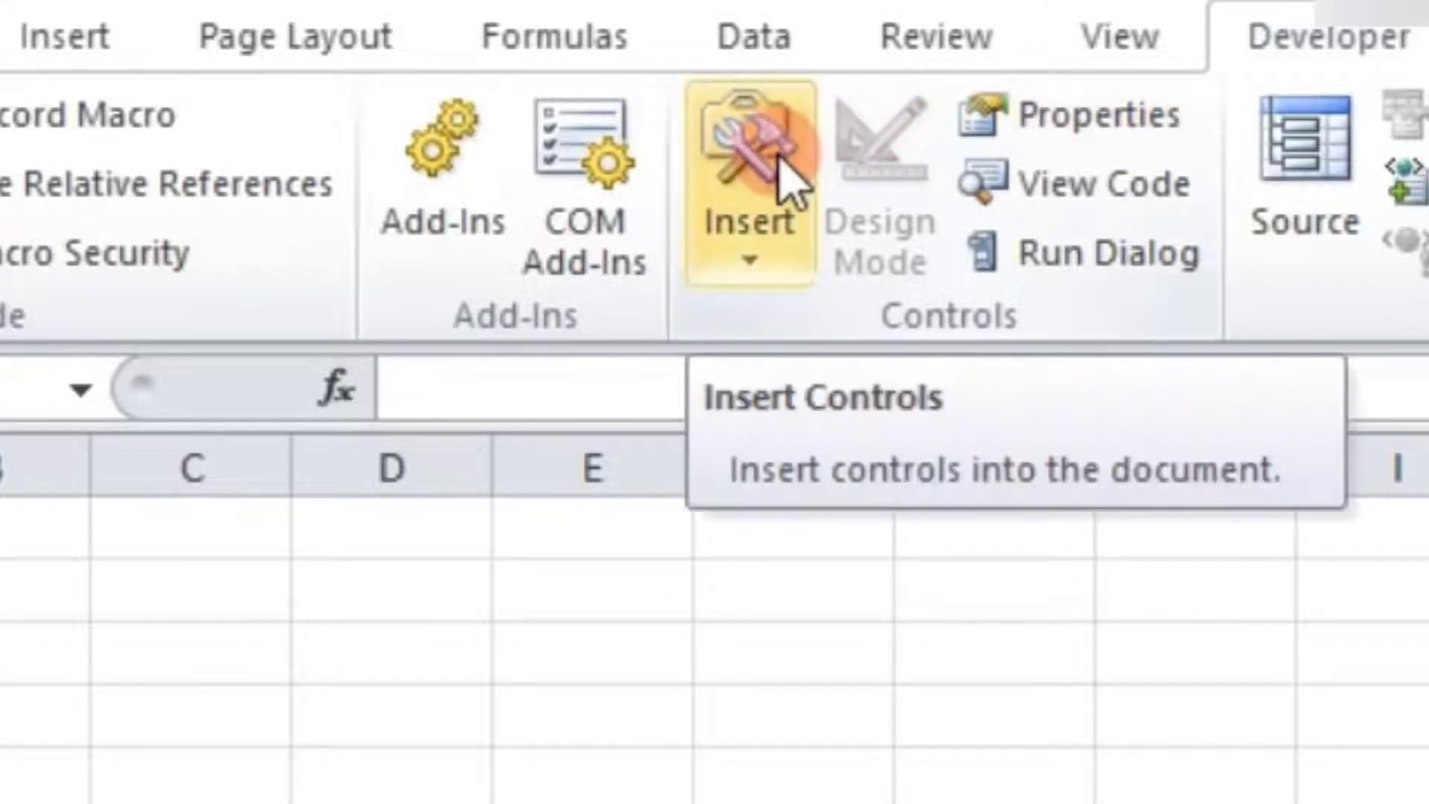
left_click(781, 175)
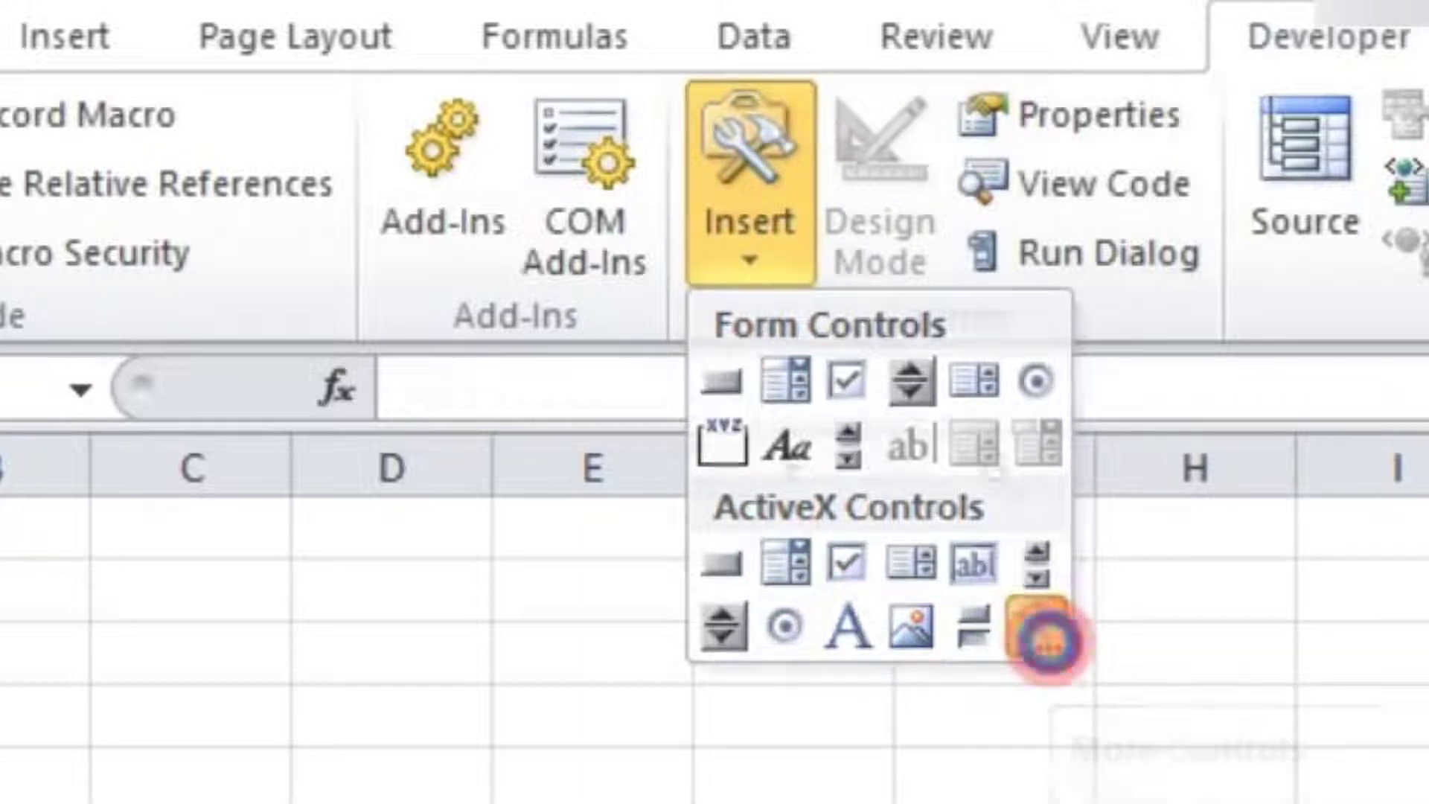
left_click(1042, 629)
scroll(484, 234, "down", 7)
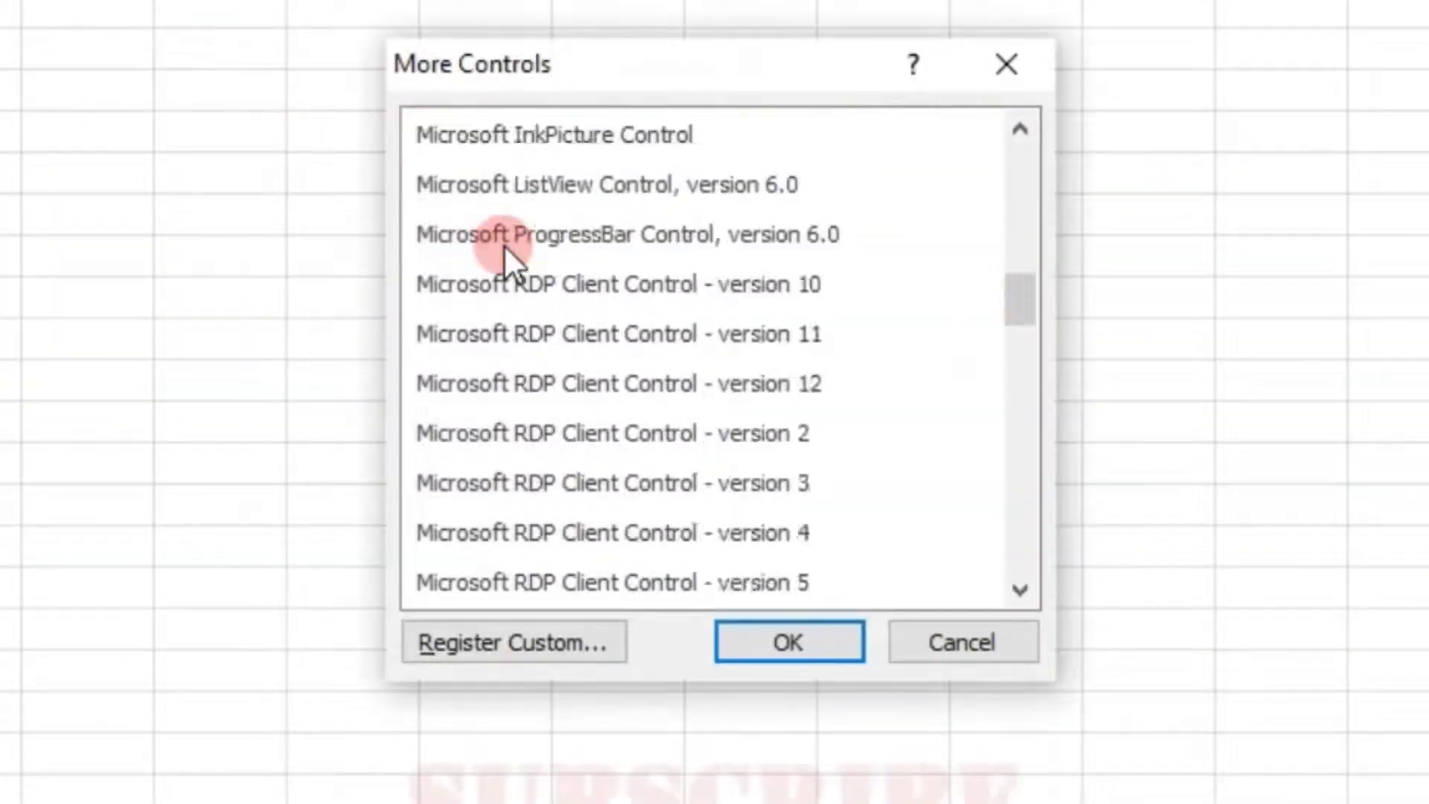
scroll(503, 245, "down", 10)
scroll(503, 253, "down", 8)
scroll(503, 256, "down", 2)
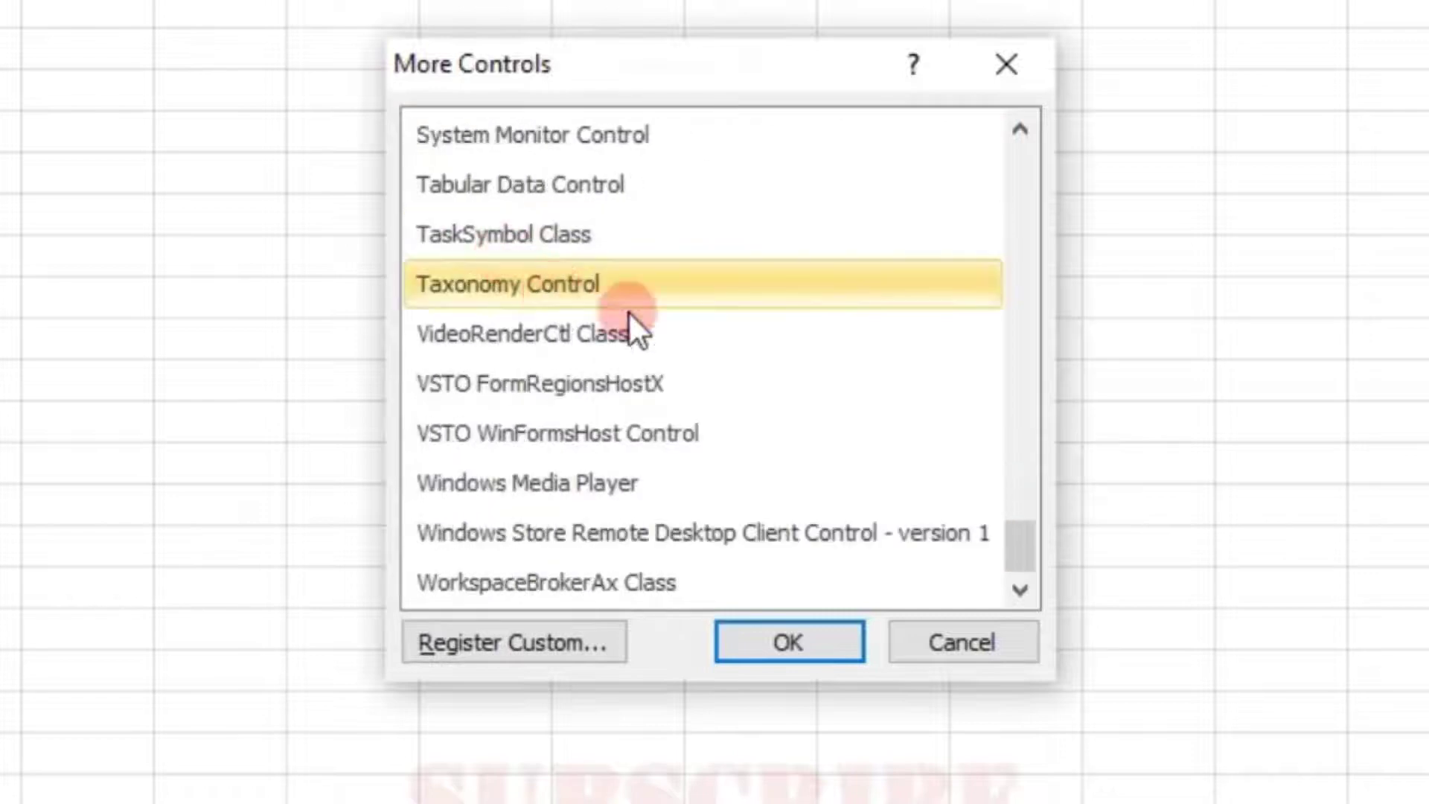
left_click(656, 481)
left_click(755, 644)
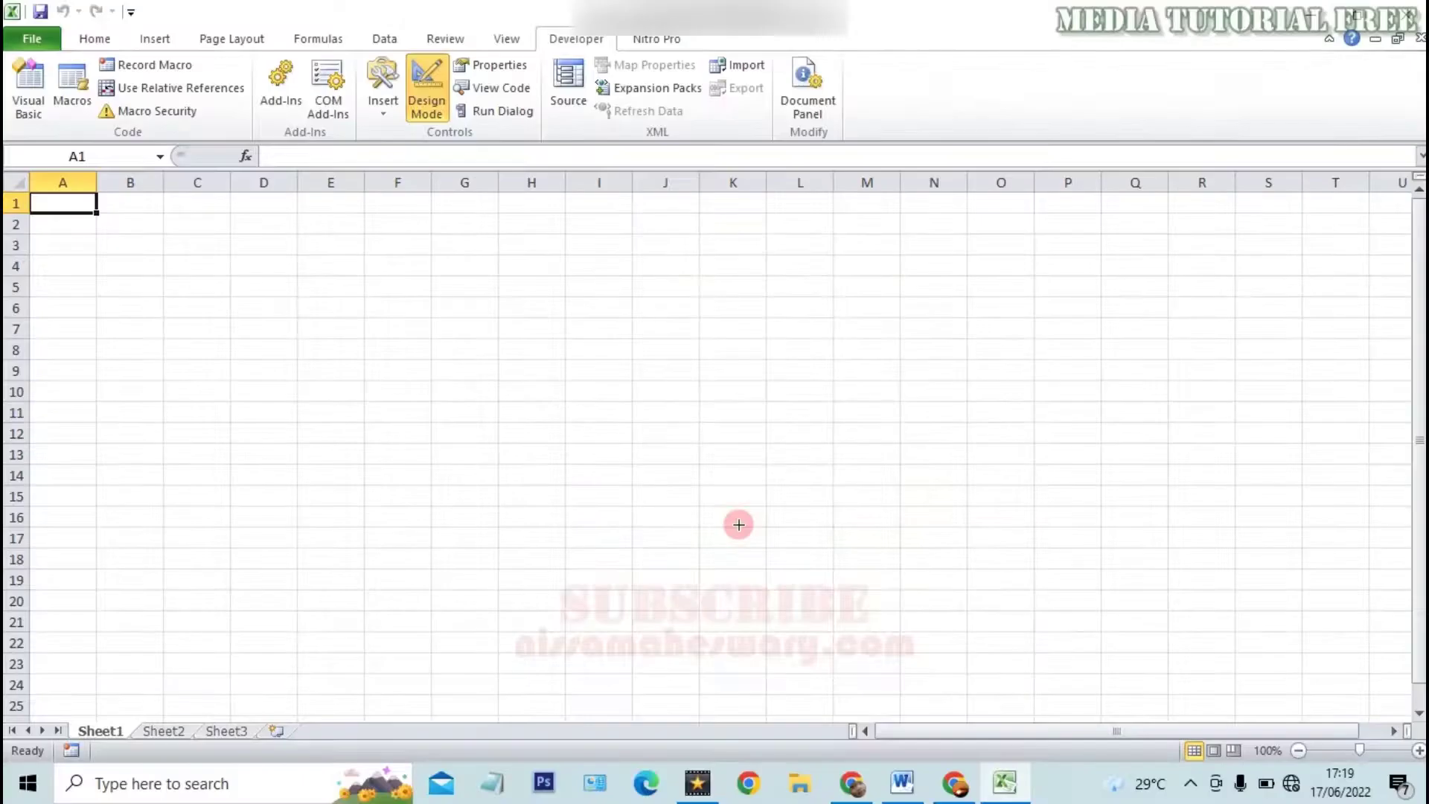
left_click(1009, 245)
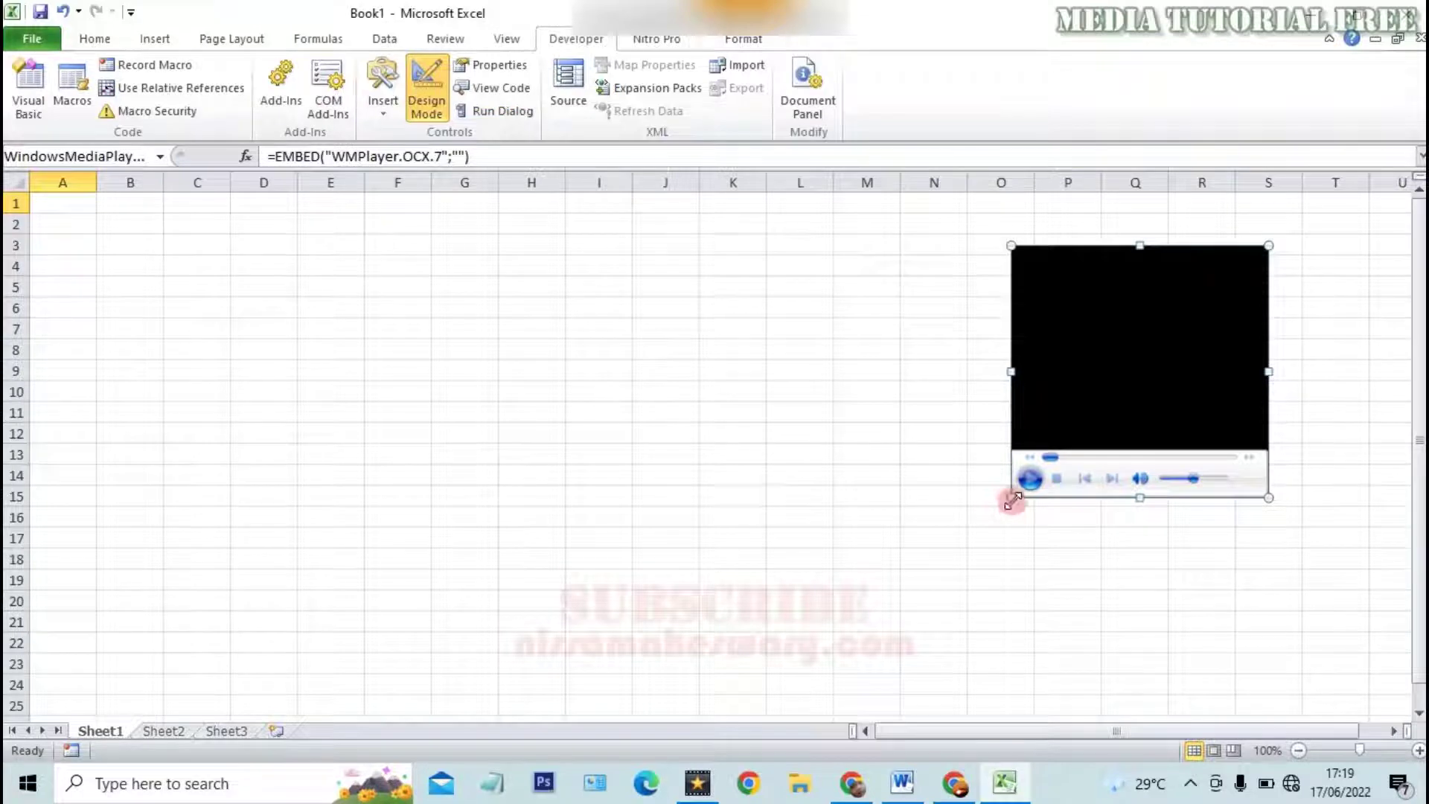
Enlarge the player and move it to cover roughly M3:T18.
left_click_drag(1013, 501, 901, 633)
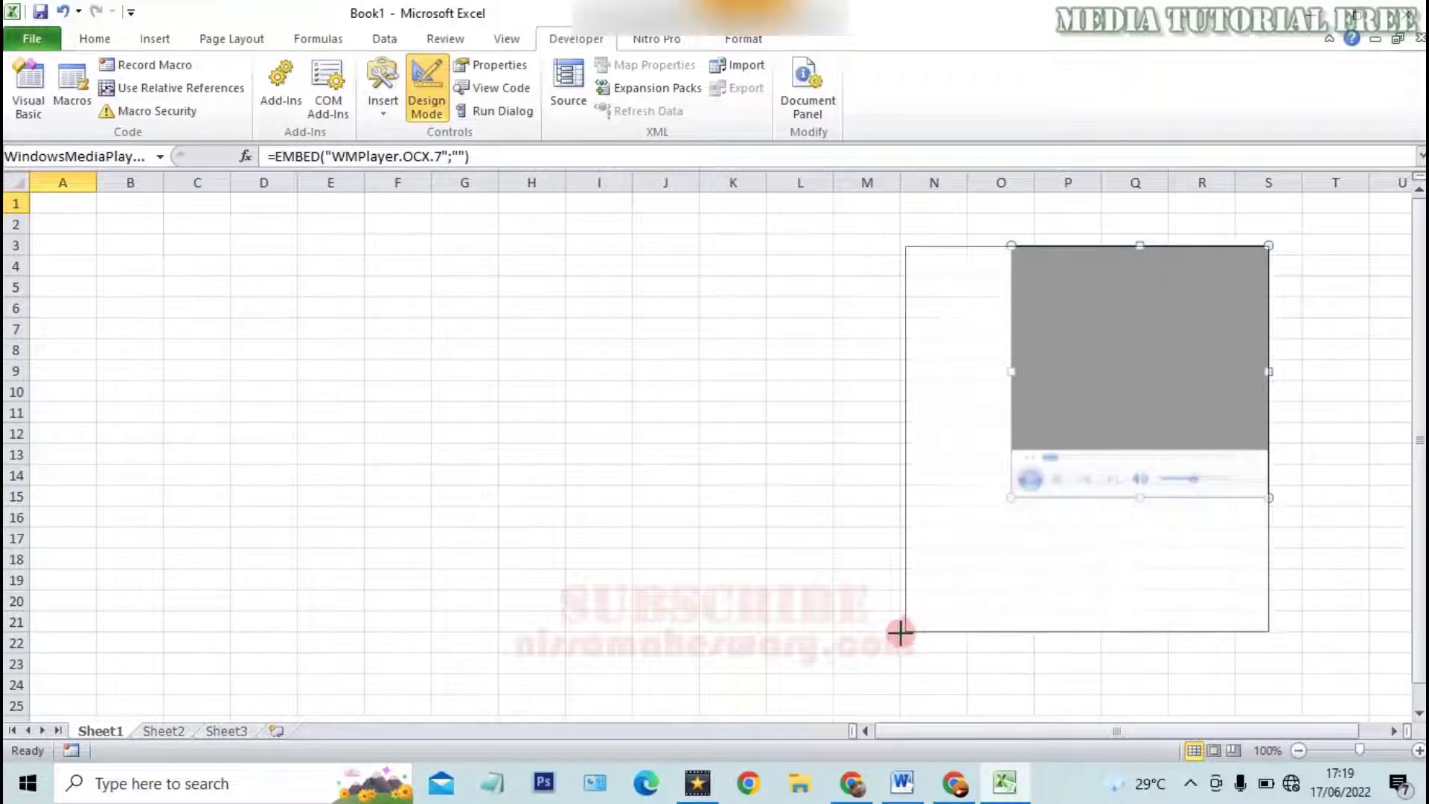
left_click_drag(901, 633, 774, 616)
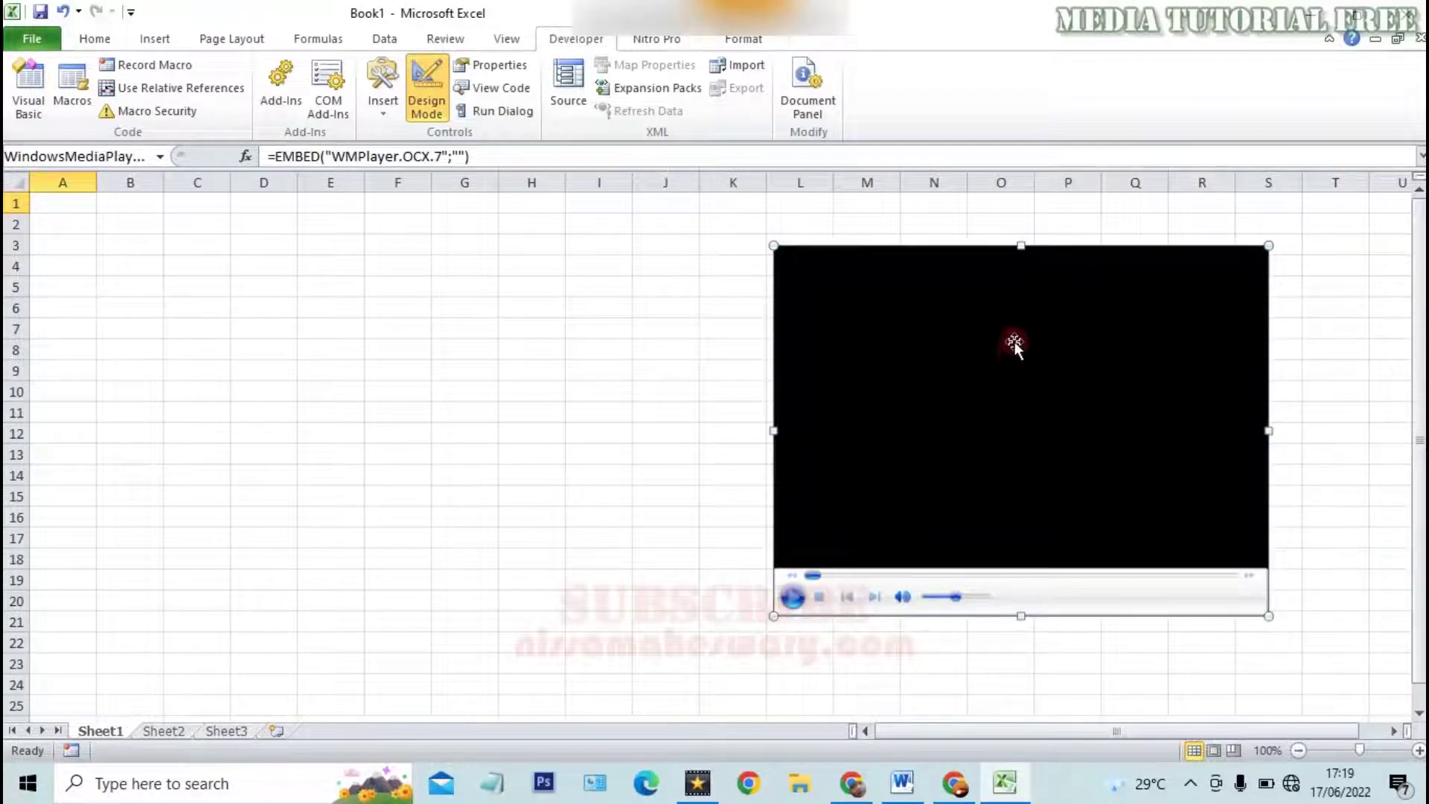
left_click_drag(1015, 343, 1116, 311)
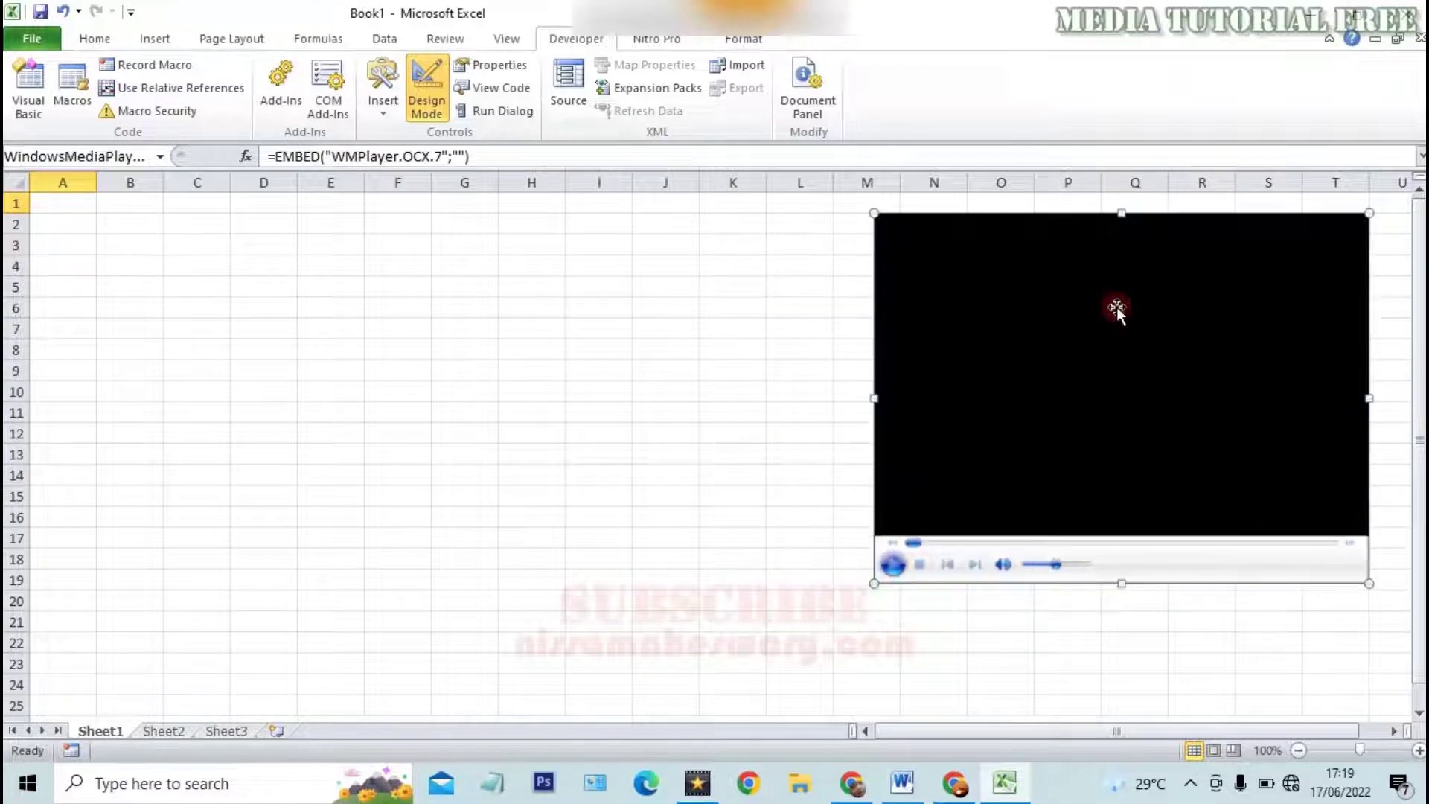
Open the media player's Properties and start editing its empty URL value.
right_click(1109, 306)
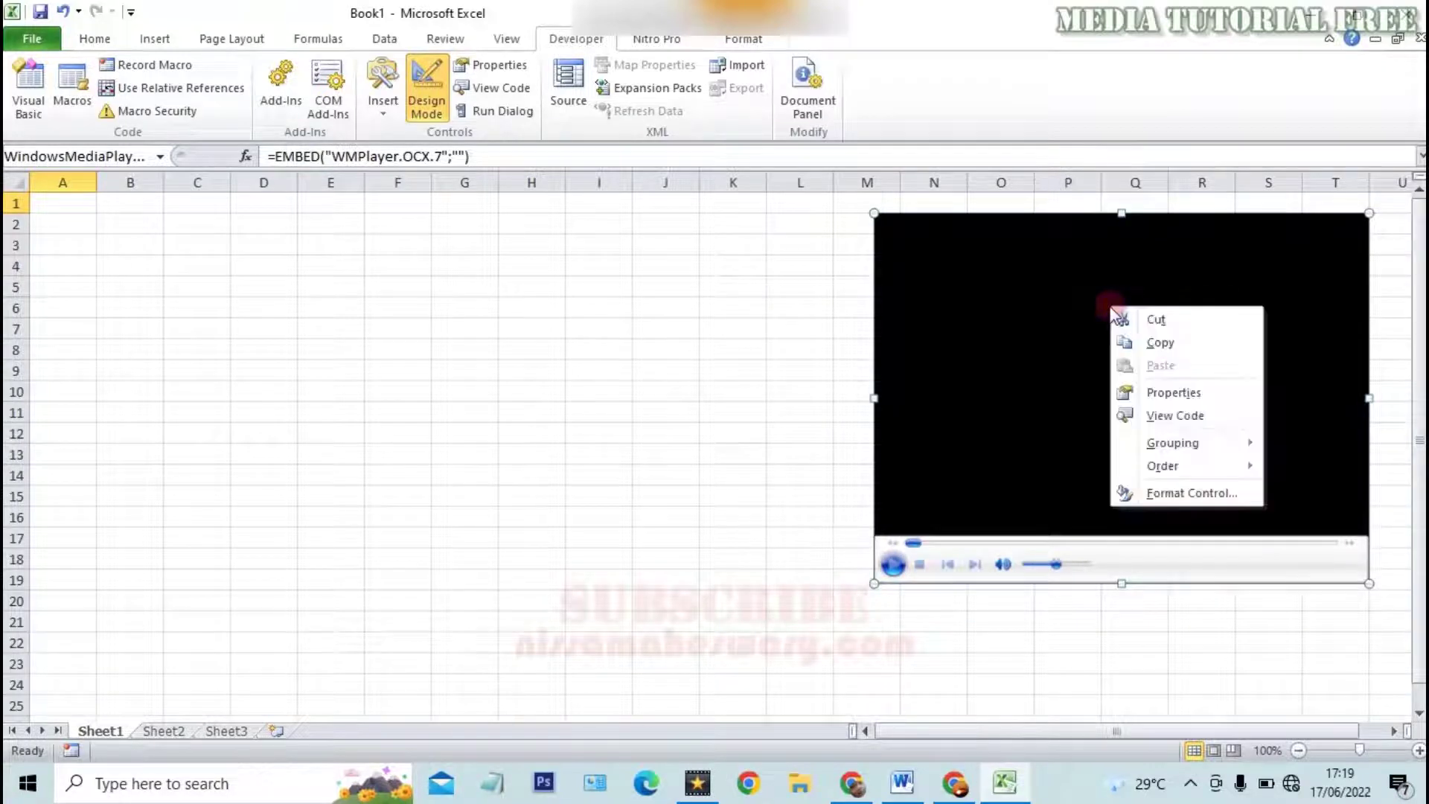
left_click(1160, 391)
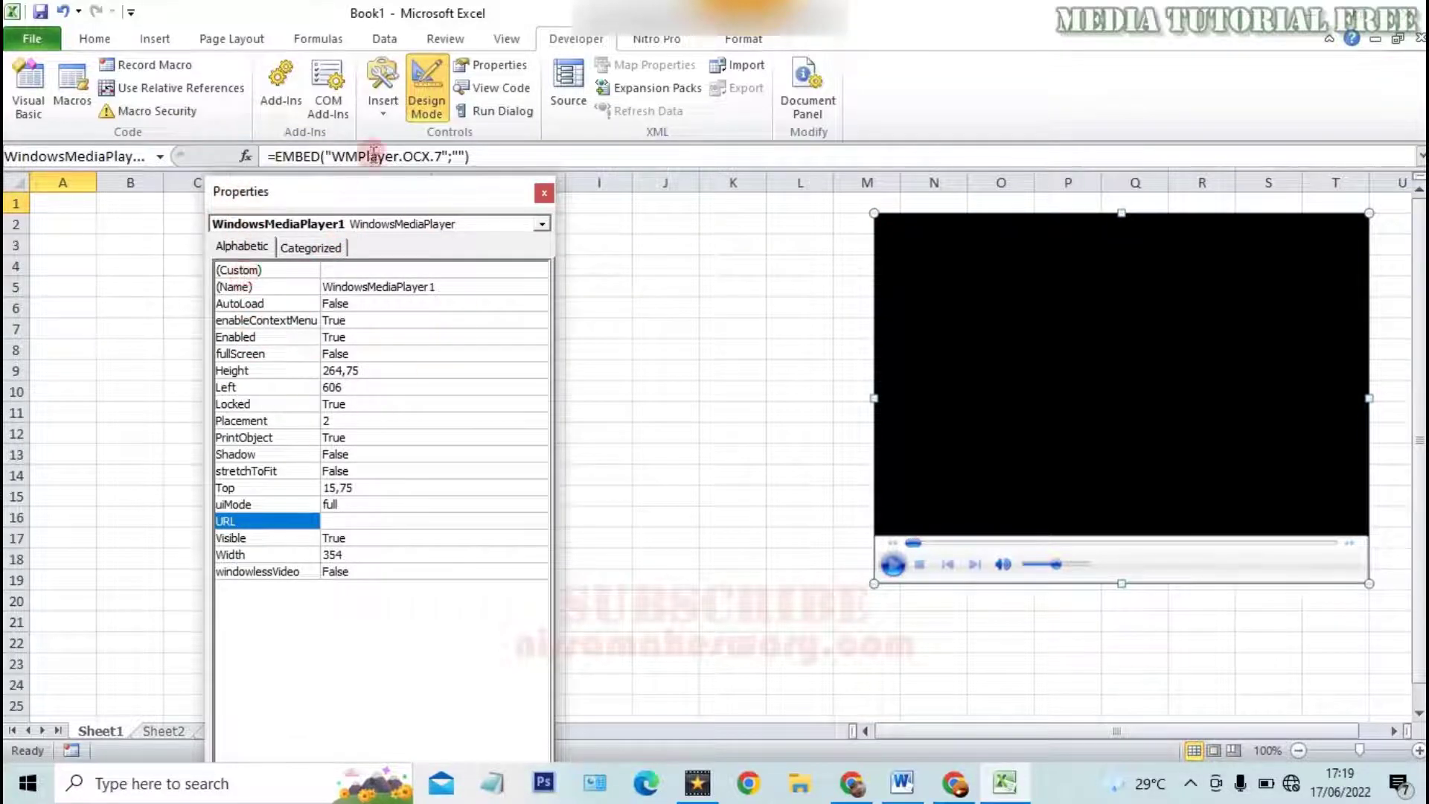
left_click(544, 194)
left_click(497, 65)
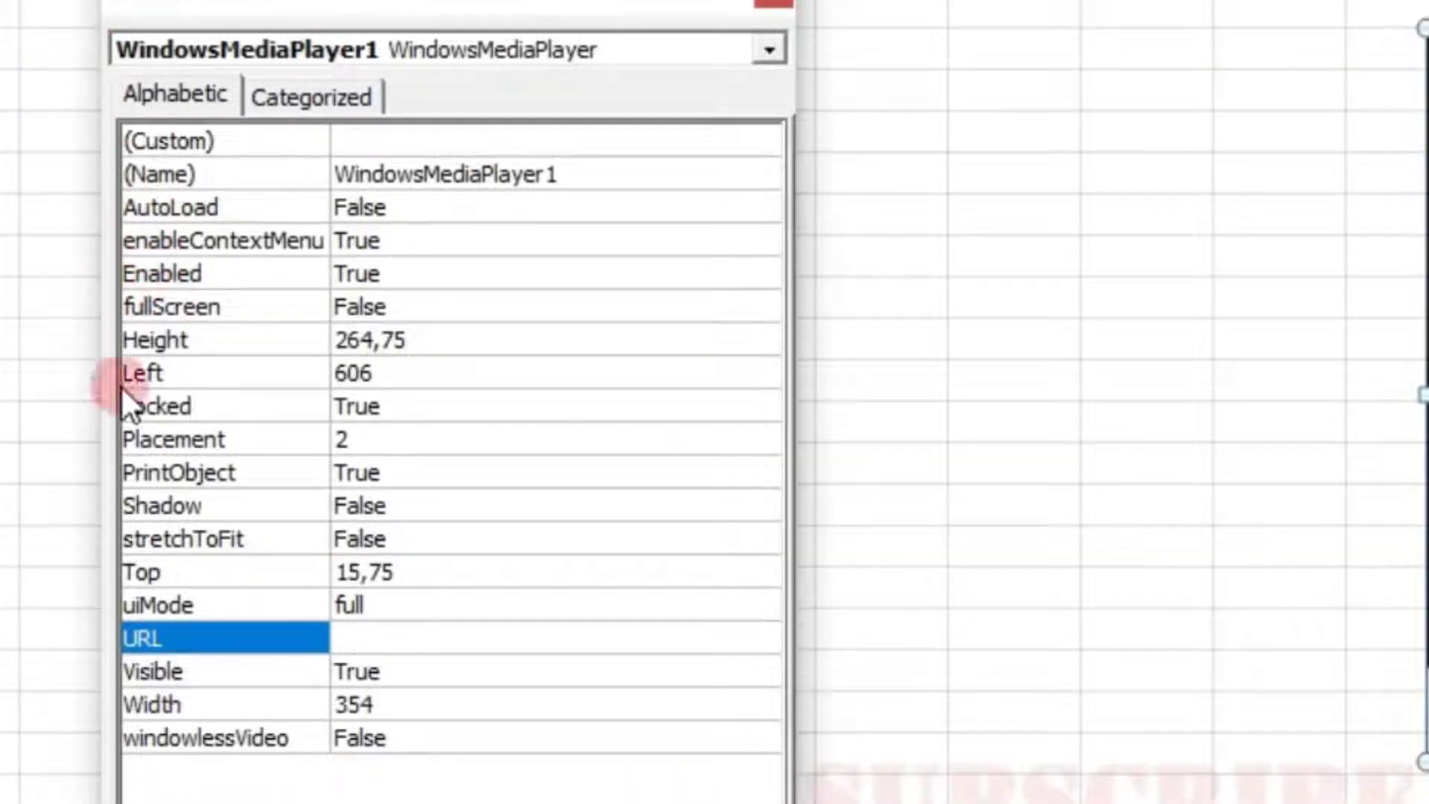
left_click(384, 633)
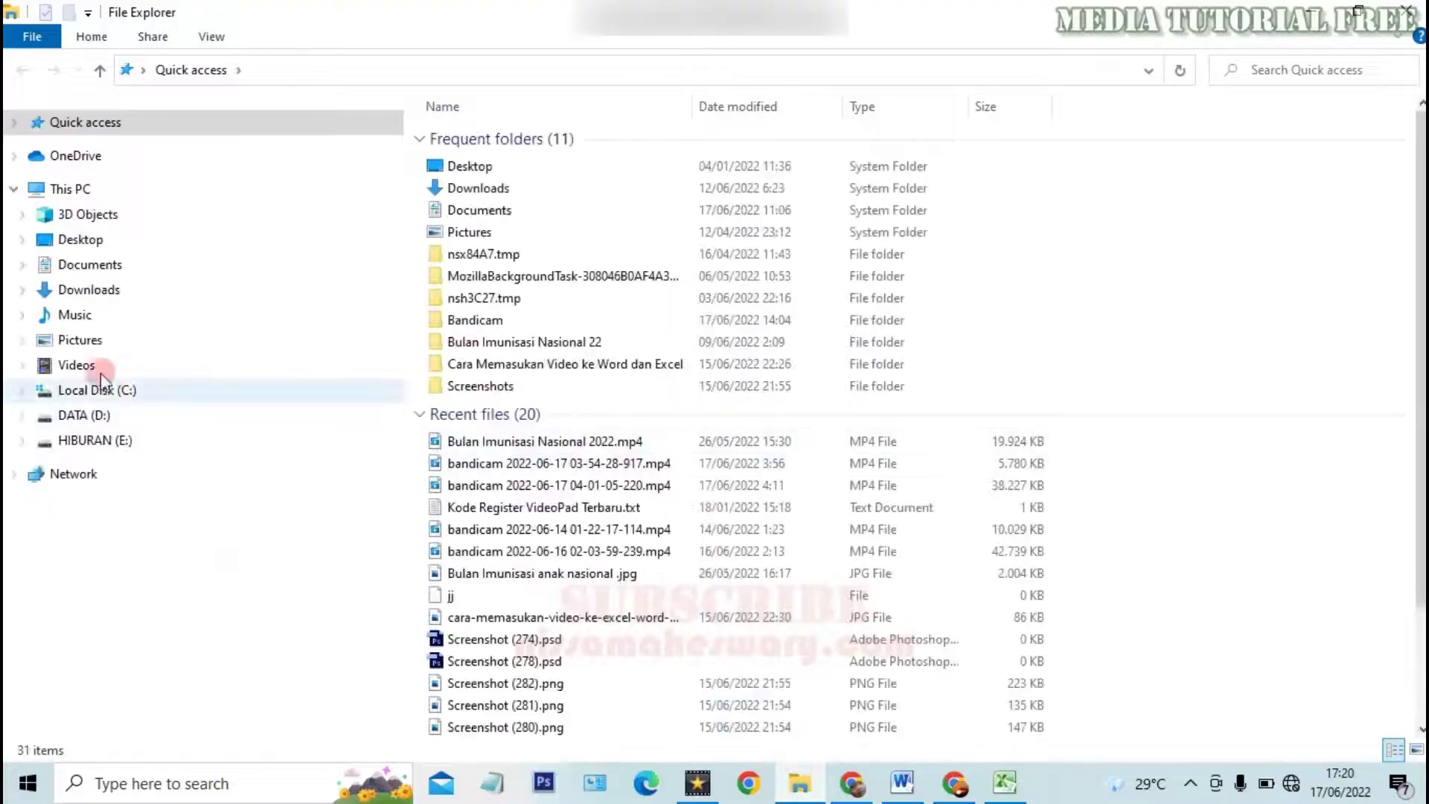
Copy the full path of Bulan Imunisasi Nasional 2022.mp4 from its Security tab Object name.
double_click(526, 221)
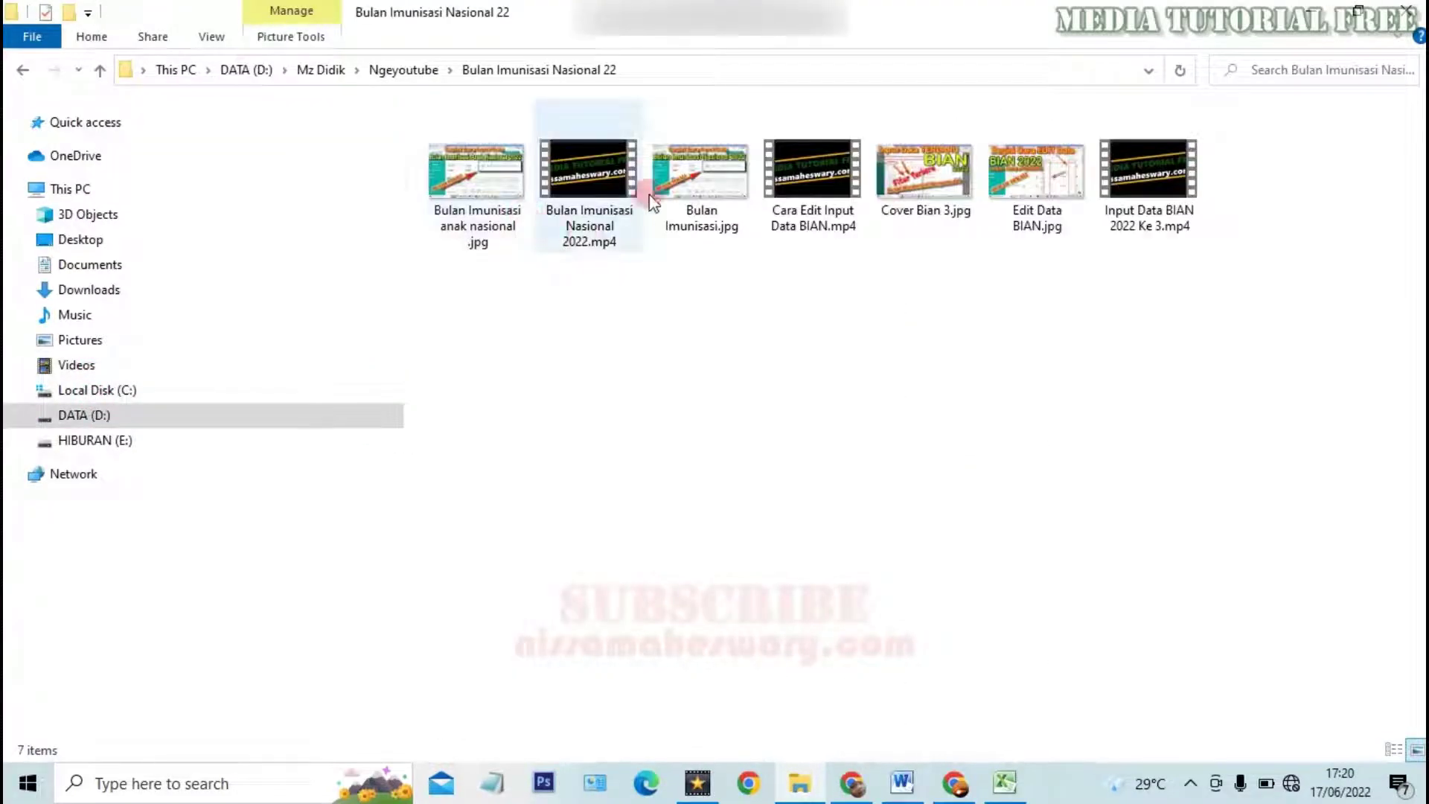
left_click(606, 168)
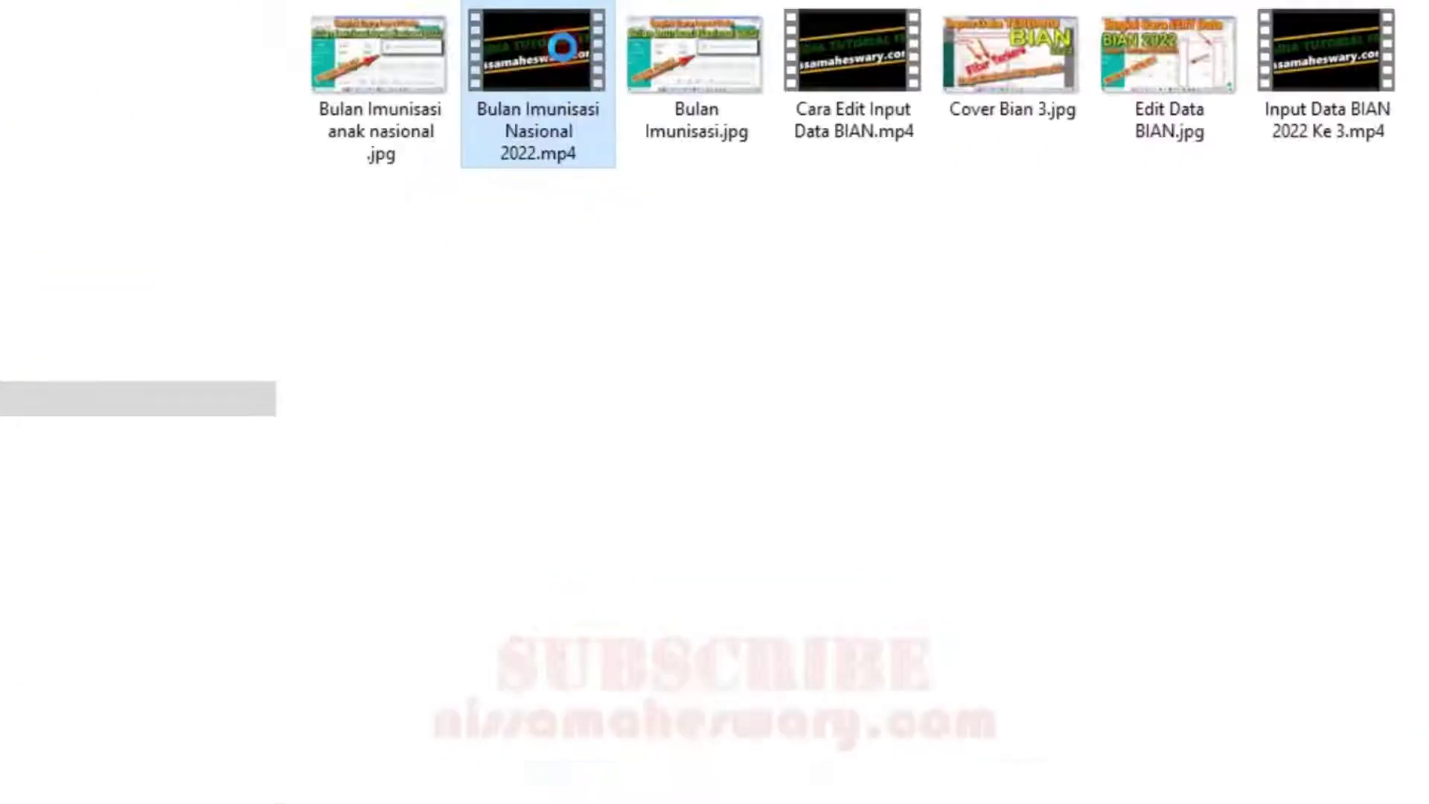
right_click(606, 169)
left_click(640, 800)
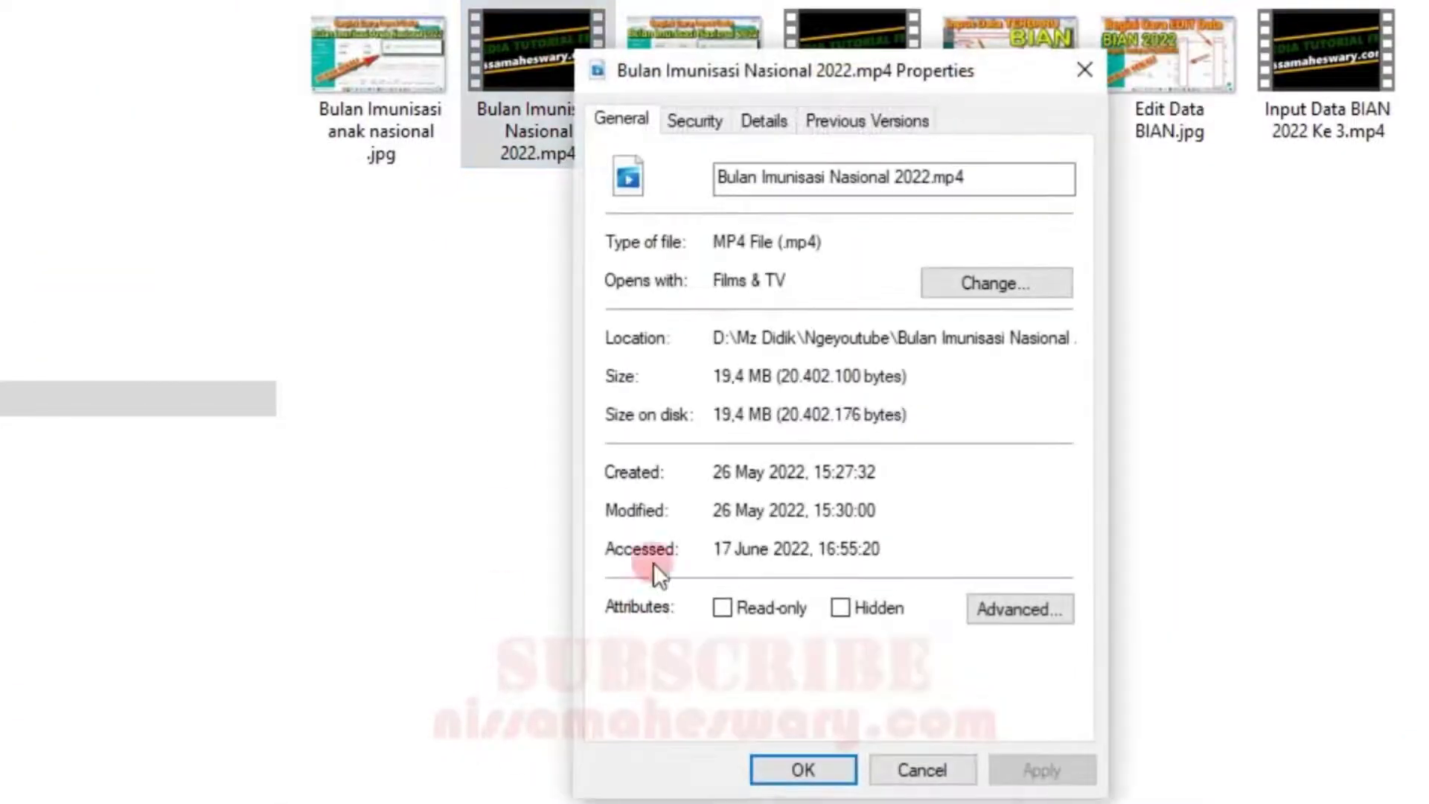
left_click(690, 118)
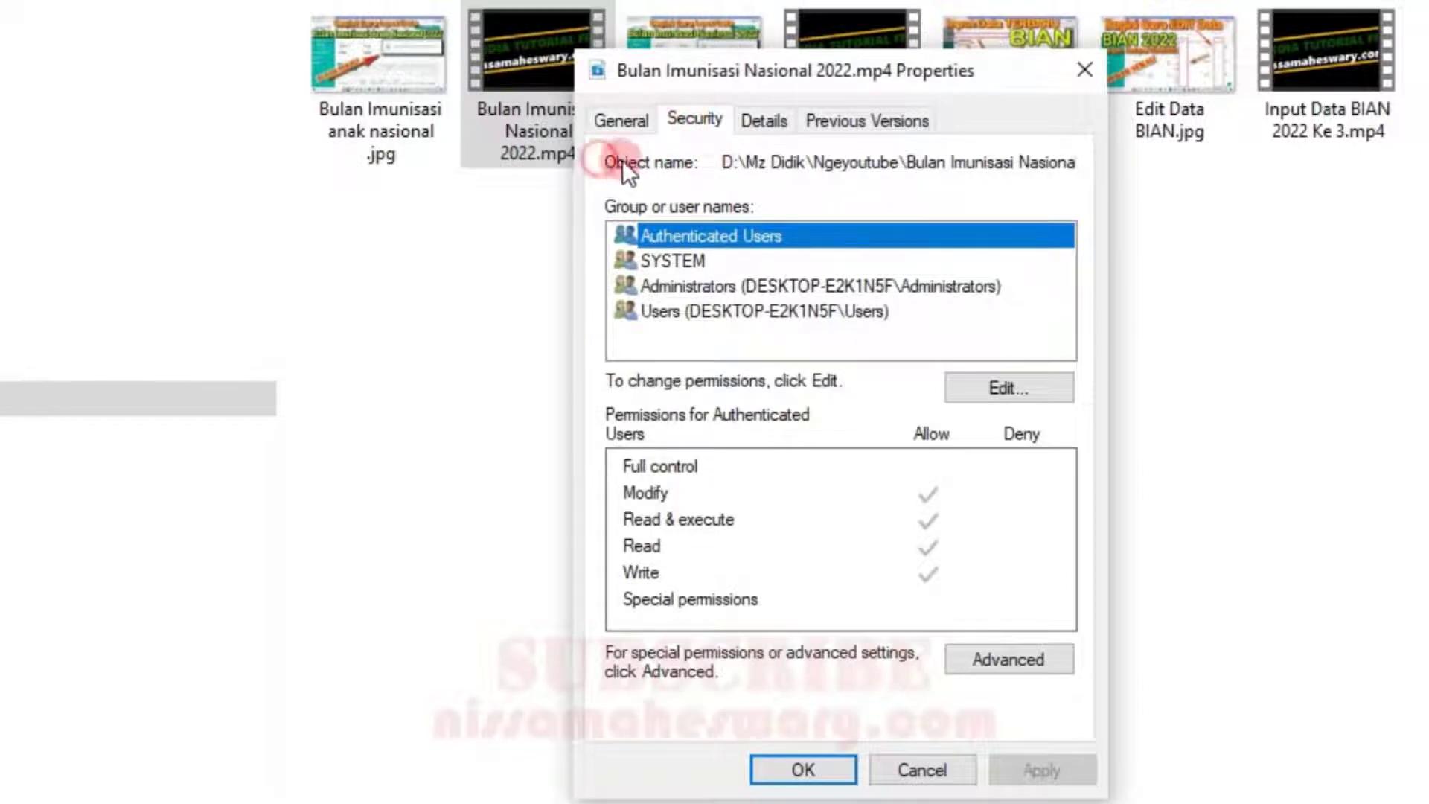
mouse_move(723, 162)
left_mouse_down()
mouse_move(1051, 188)
mouse_move(1075, 166)
left_mouse_up()
right_click(949, 163)
left_click(999, 228)
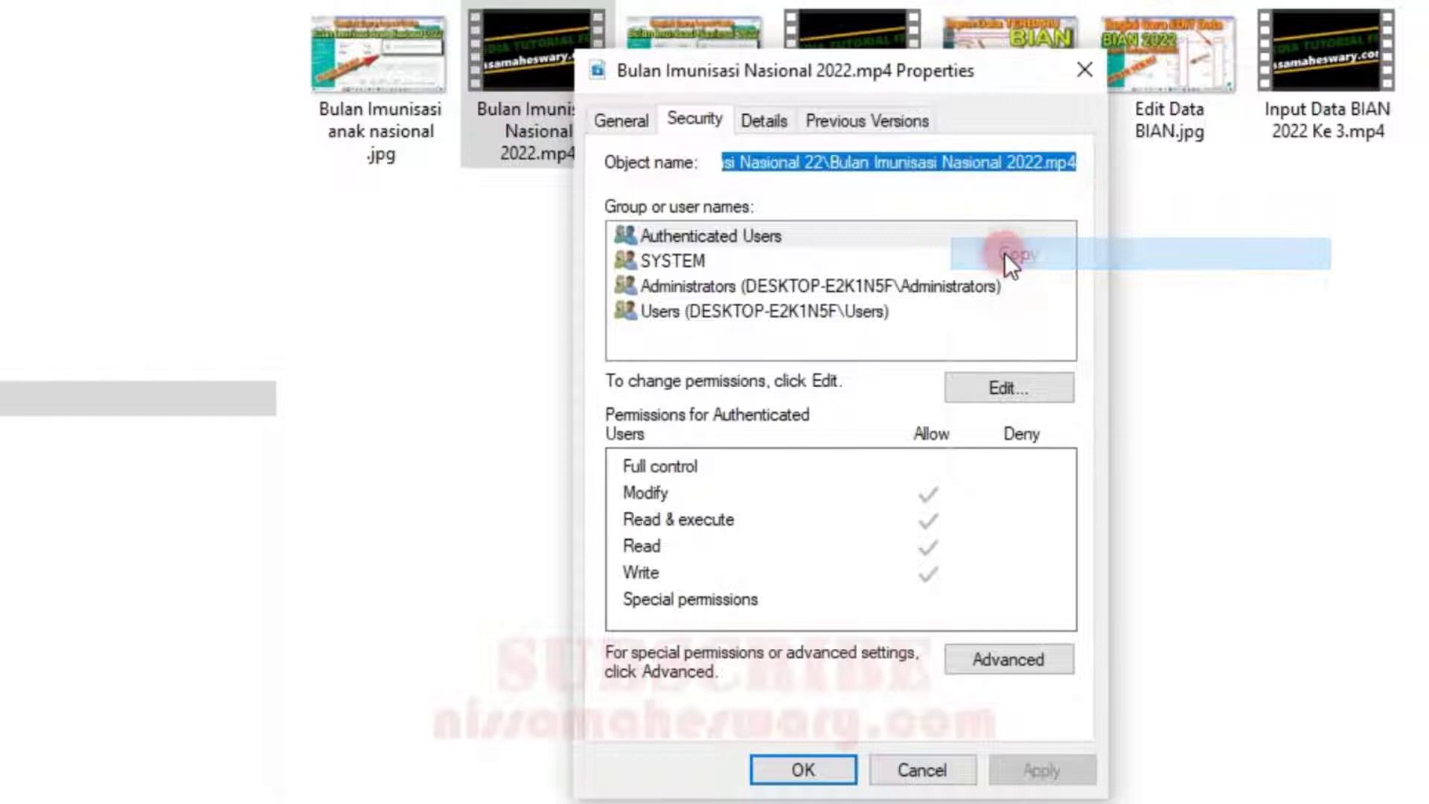
left_click(819, 774)
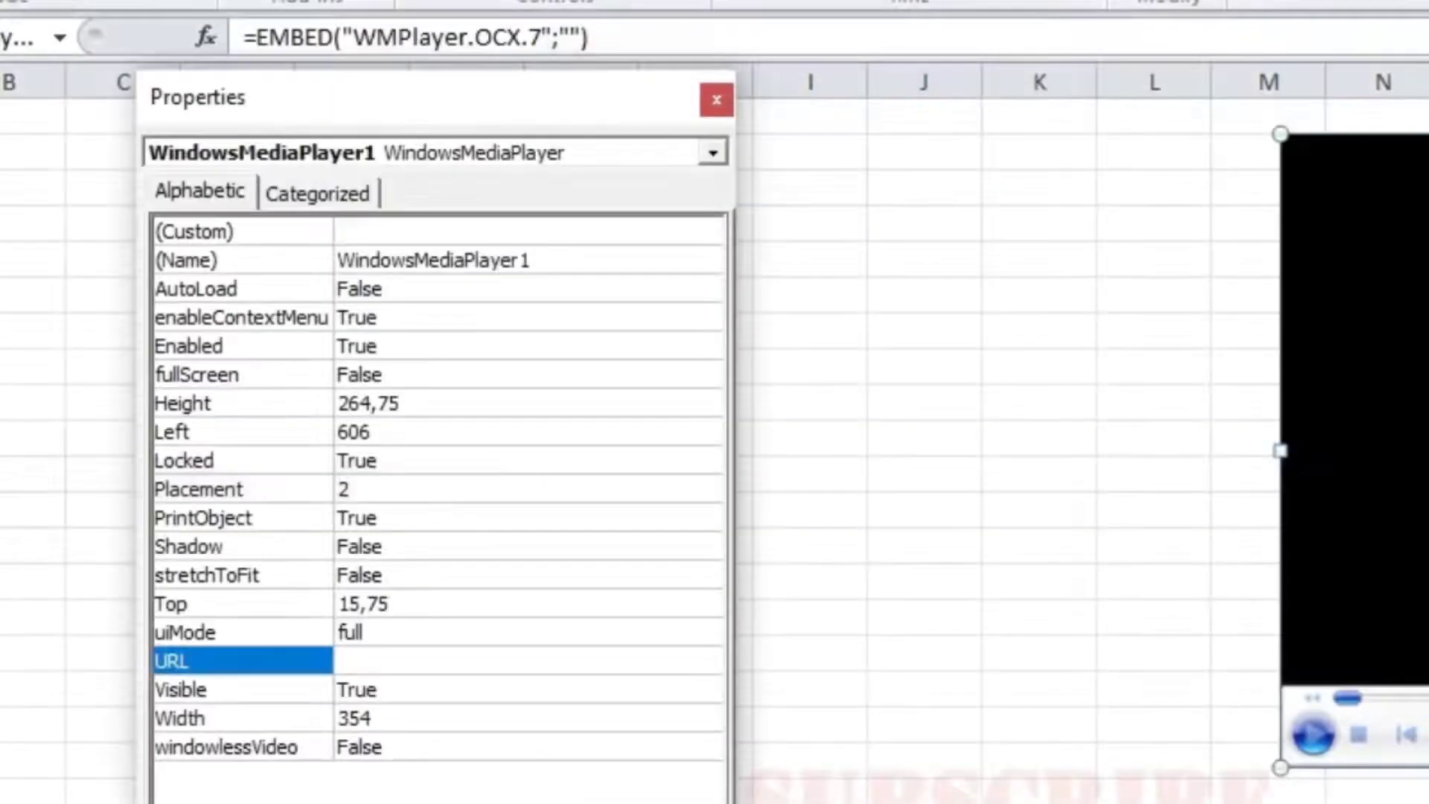
Paste the video's full path into the player's URL property.
left_click(376, 657)
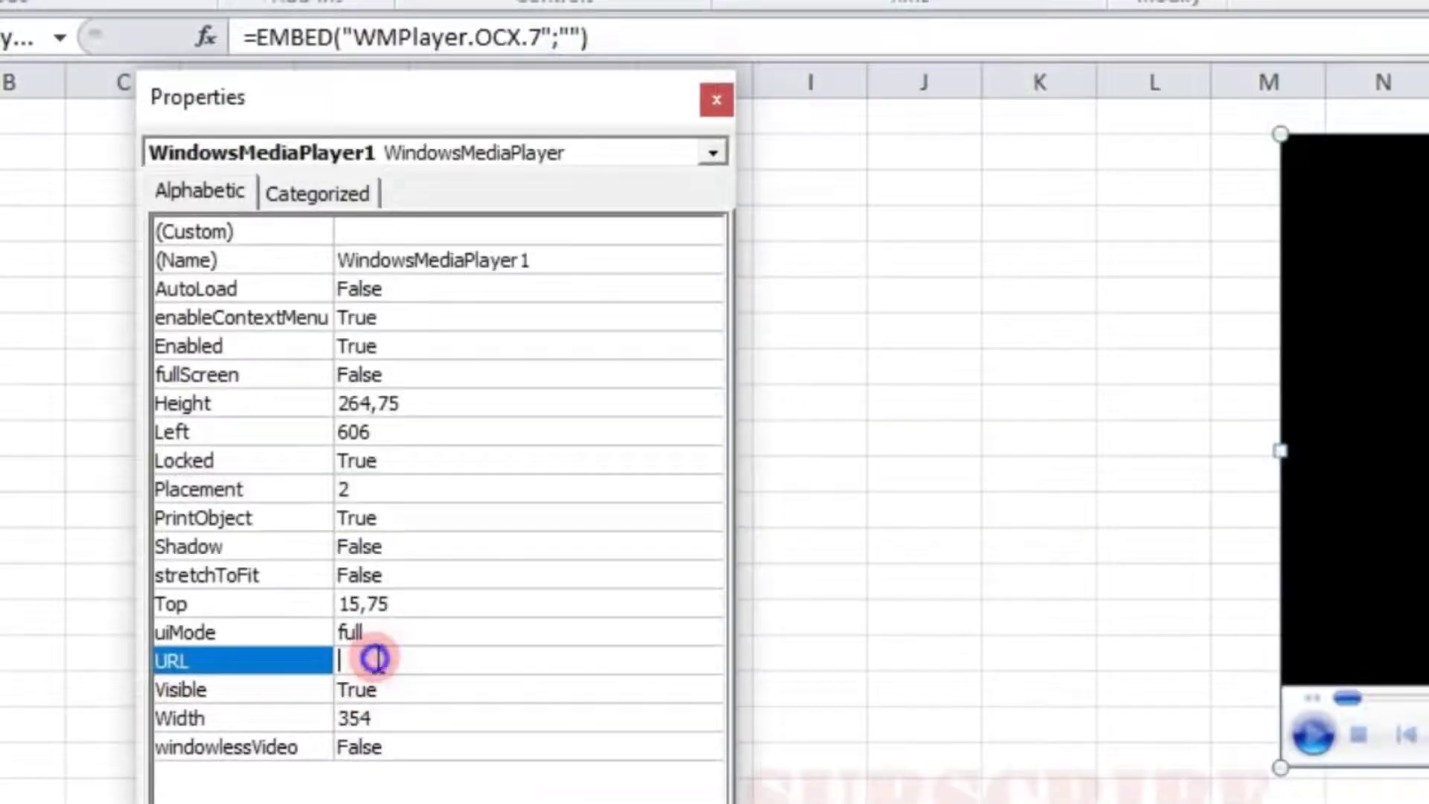
right_click(375, 658)
left_click(533, 320)
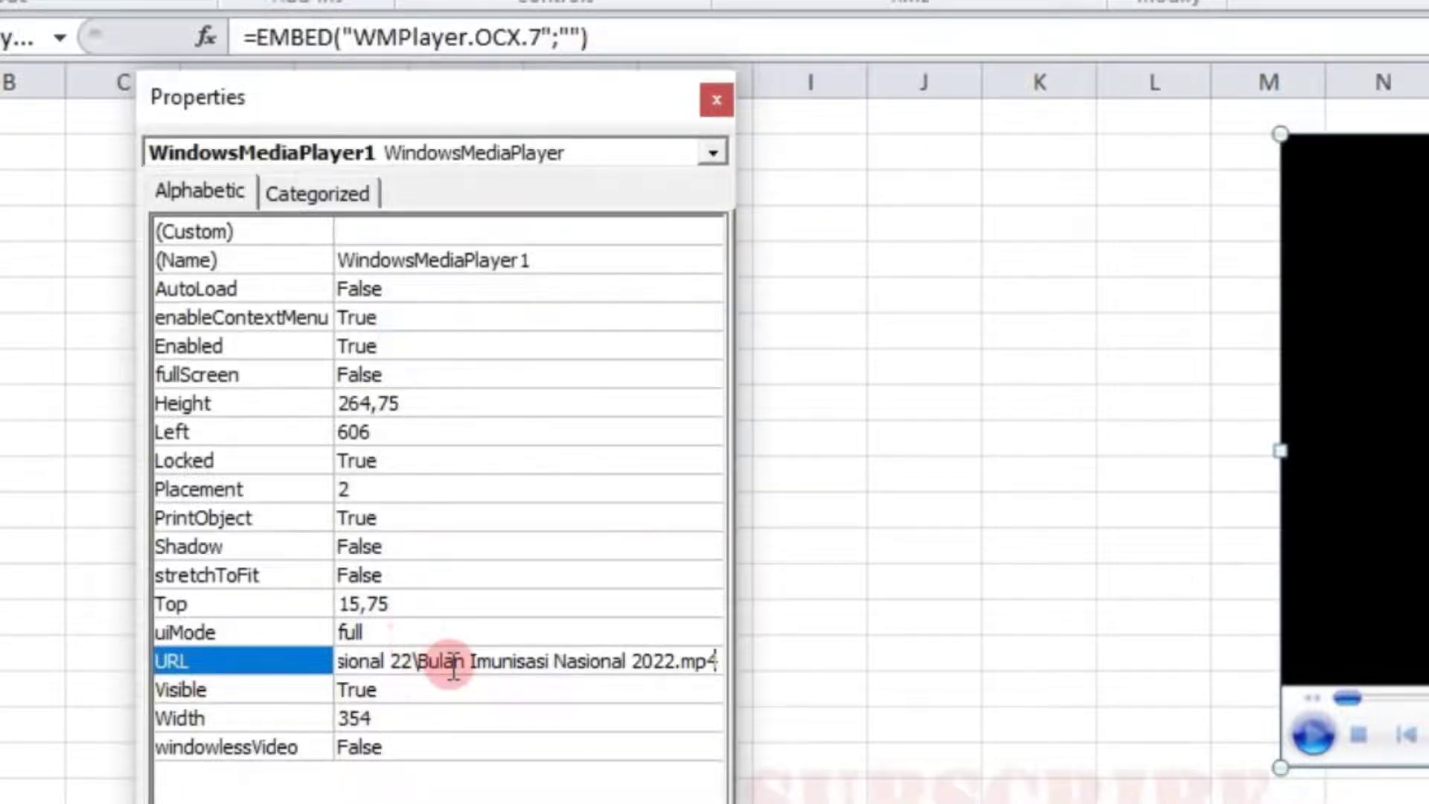
Start retyping the G5 caption as 'Cara Yang Cepat..!!!!'.
left_click(453, 287)
type("Tetapi Terlalu")
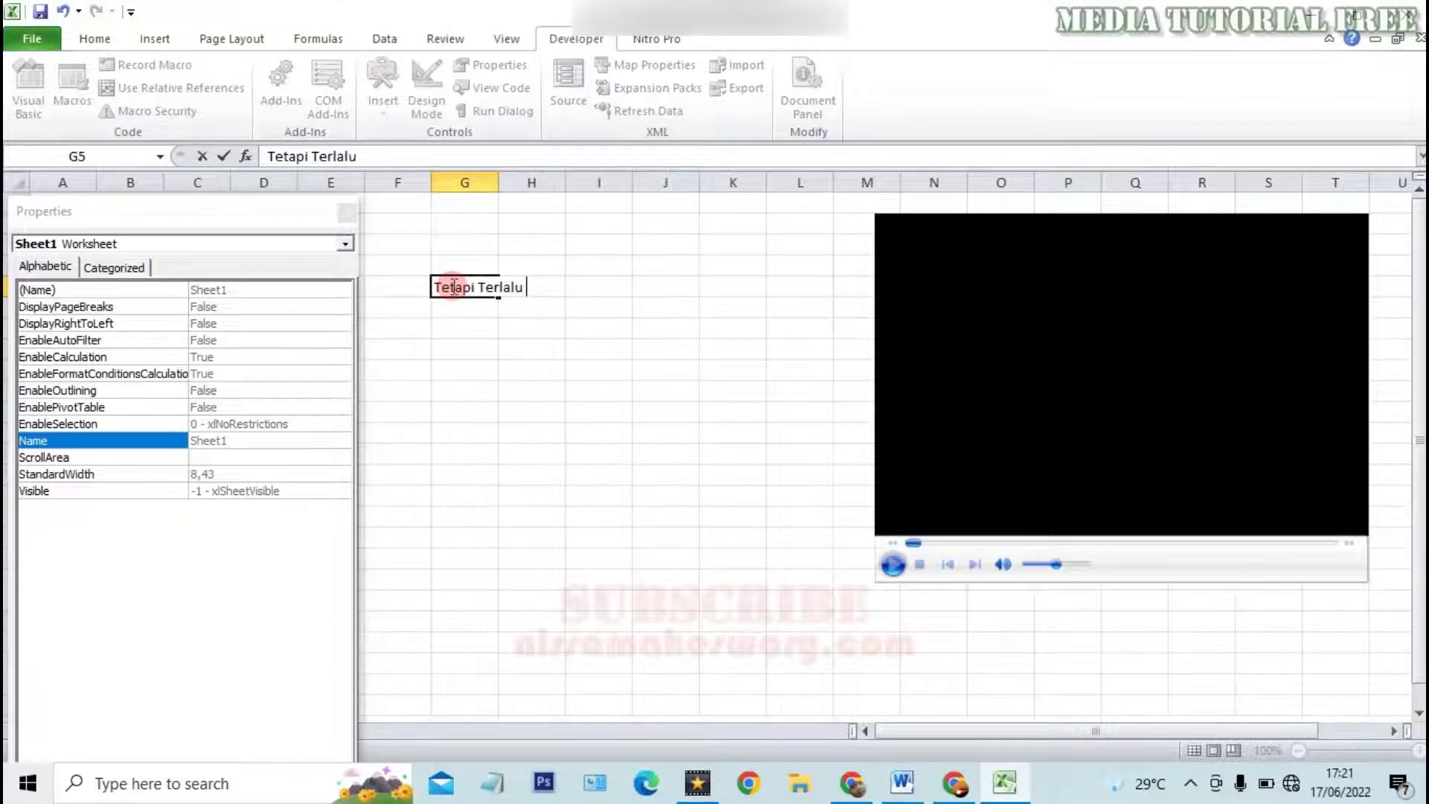
type("maan")
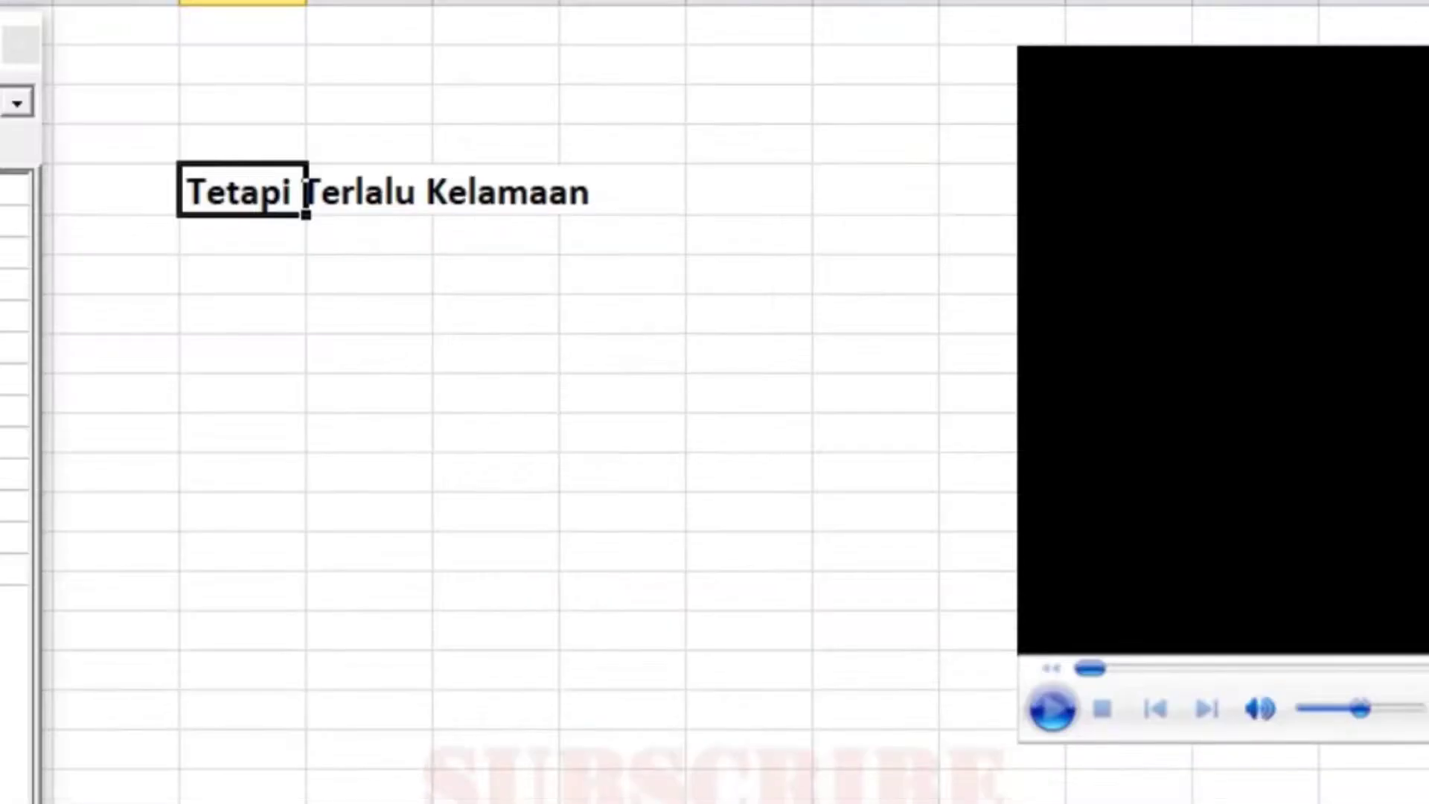
left_click(278, 297)
left_click(295, 192)
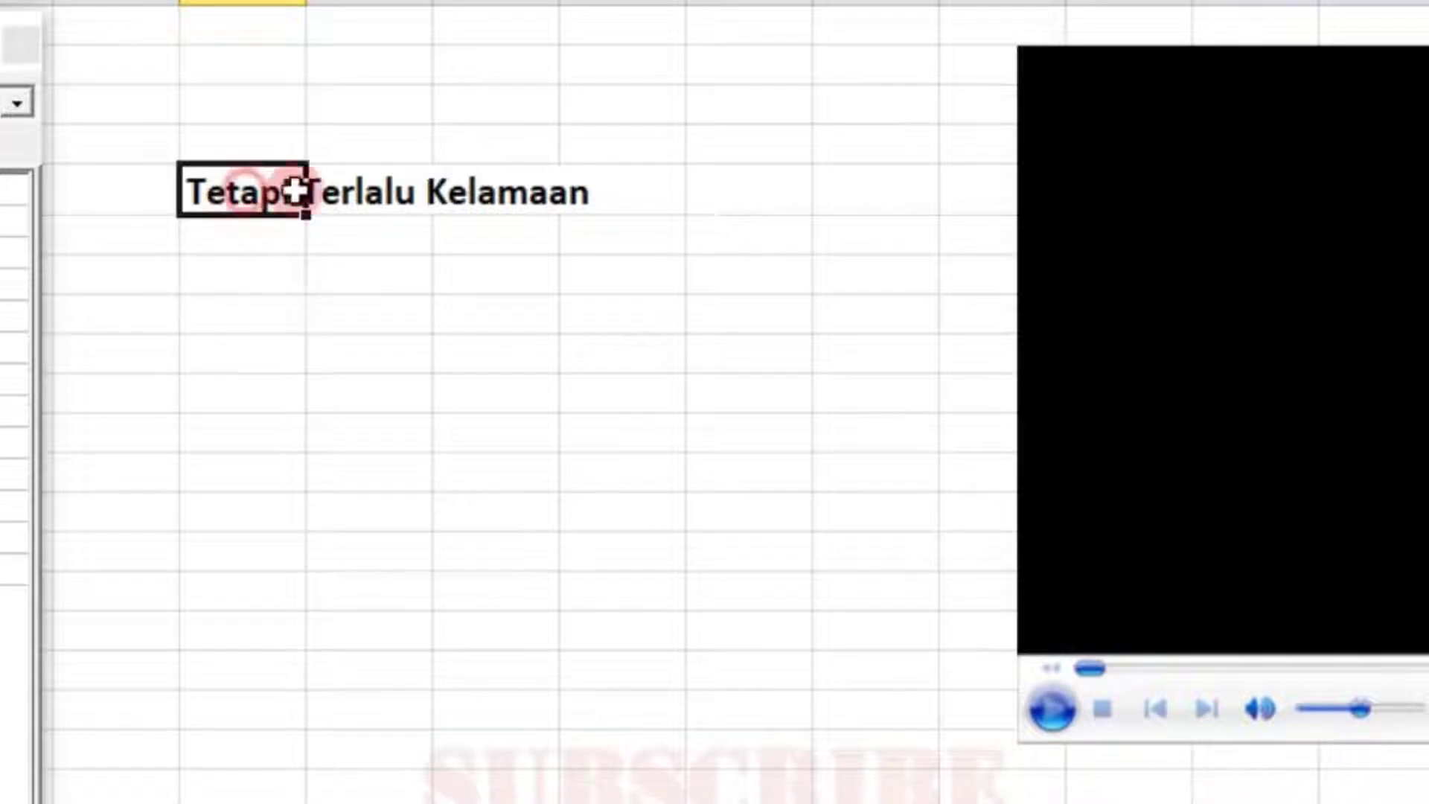
left_click_drag(295, 192, 556, 195)
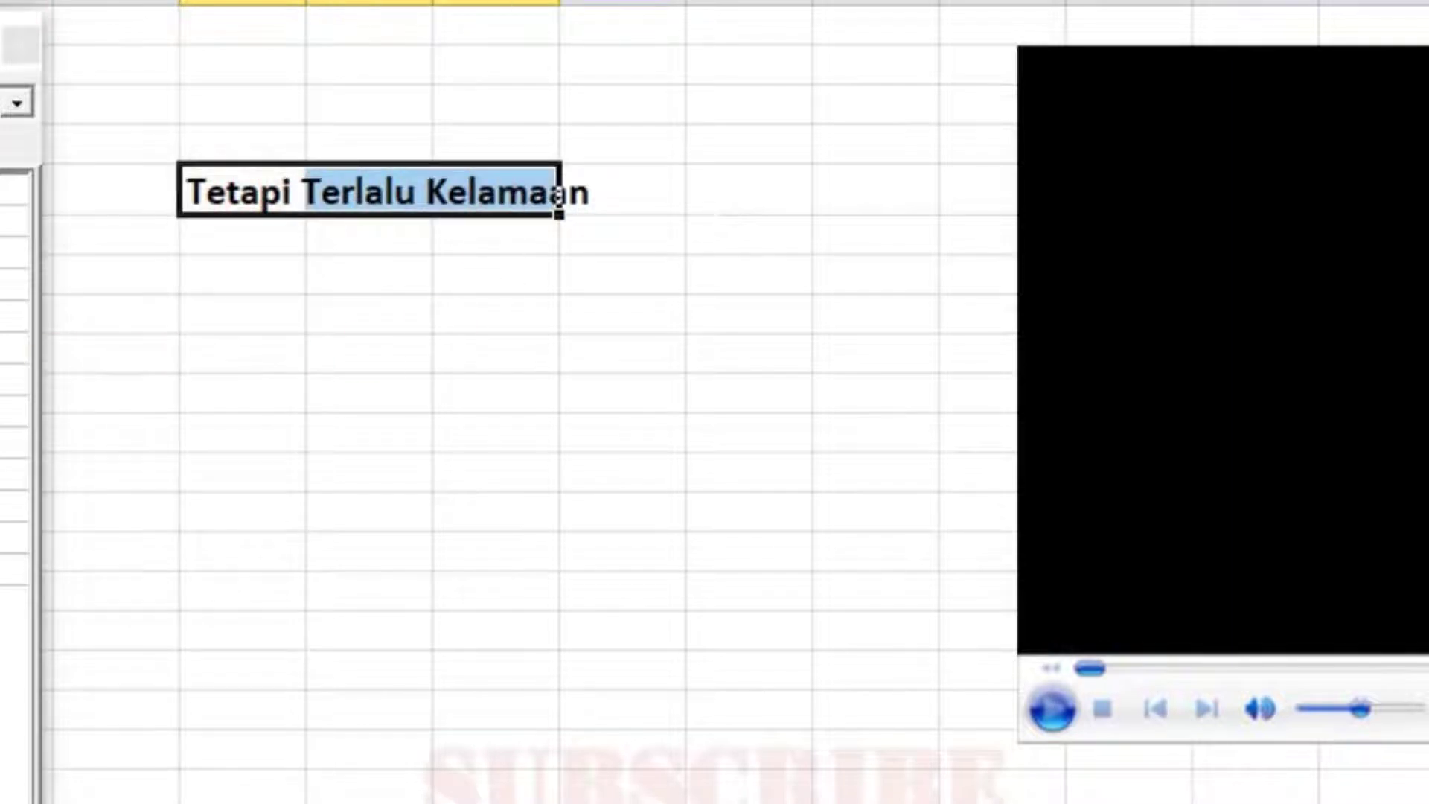
left_click(257, 202)
type("Cara Yang Ce")
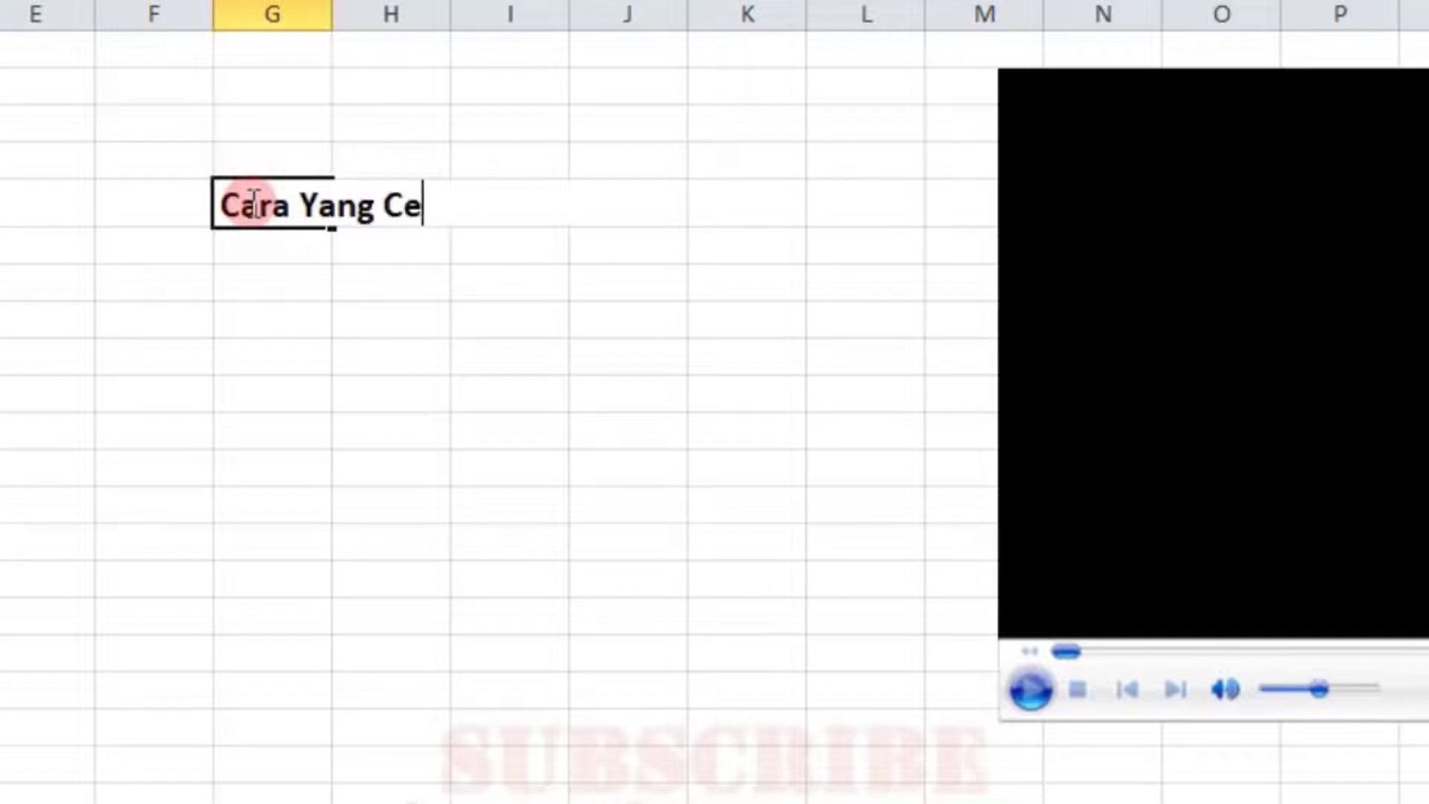
type("pat..!!!!")
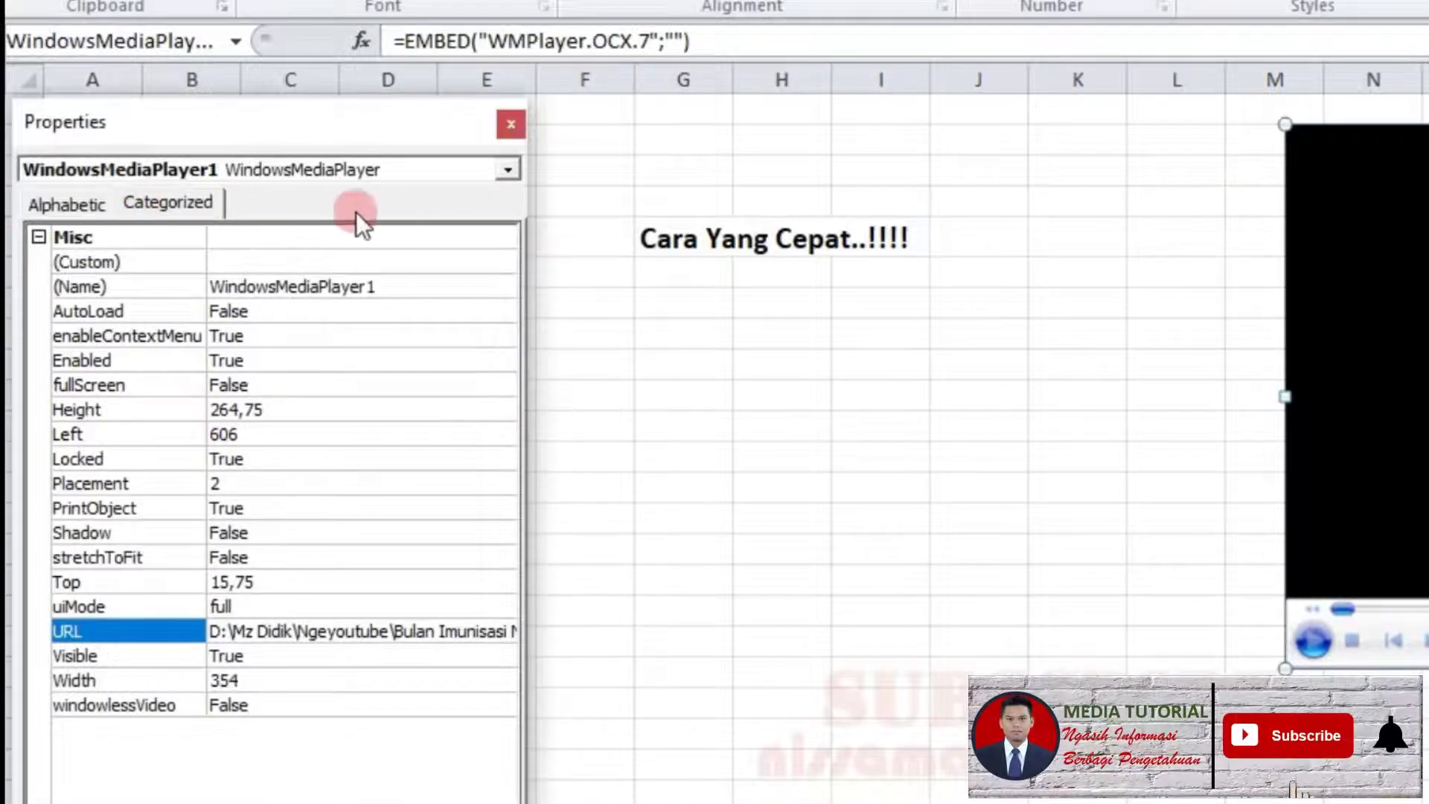
Set Bulan Imunisasi Nasional 2022.mp4 as the player's source in its custom settings, apply and confirm.
left_click(82, 262)
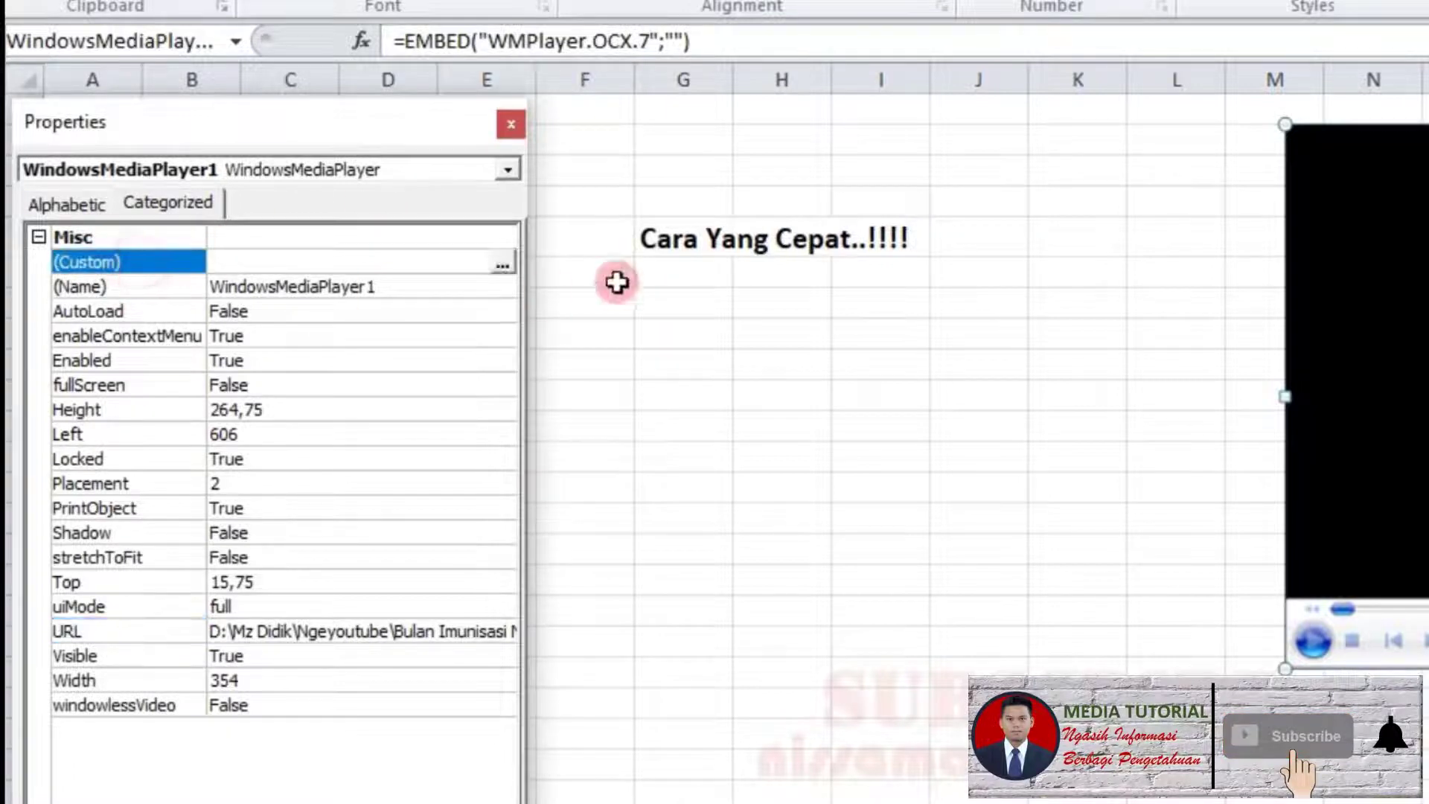
left_click(502, 265)
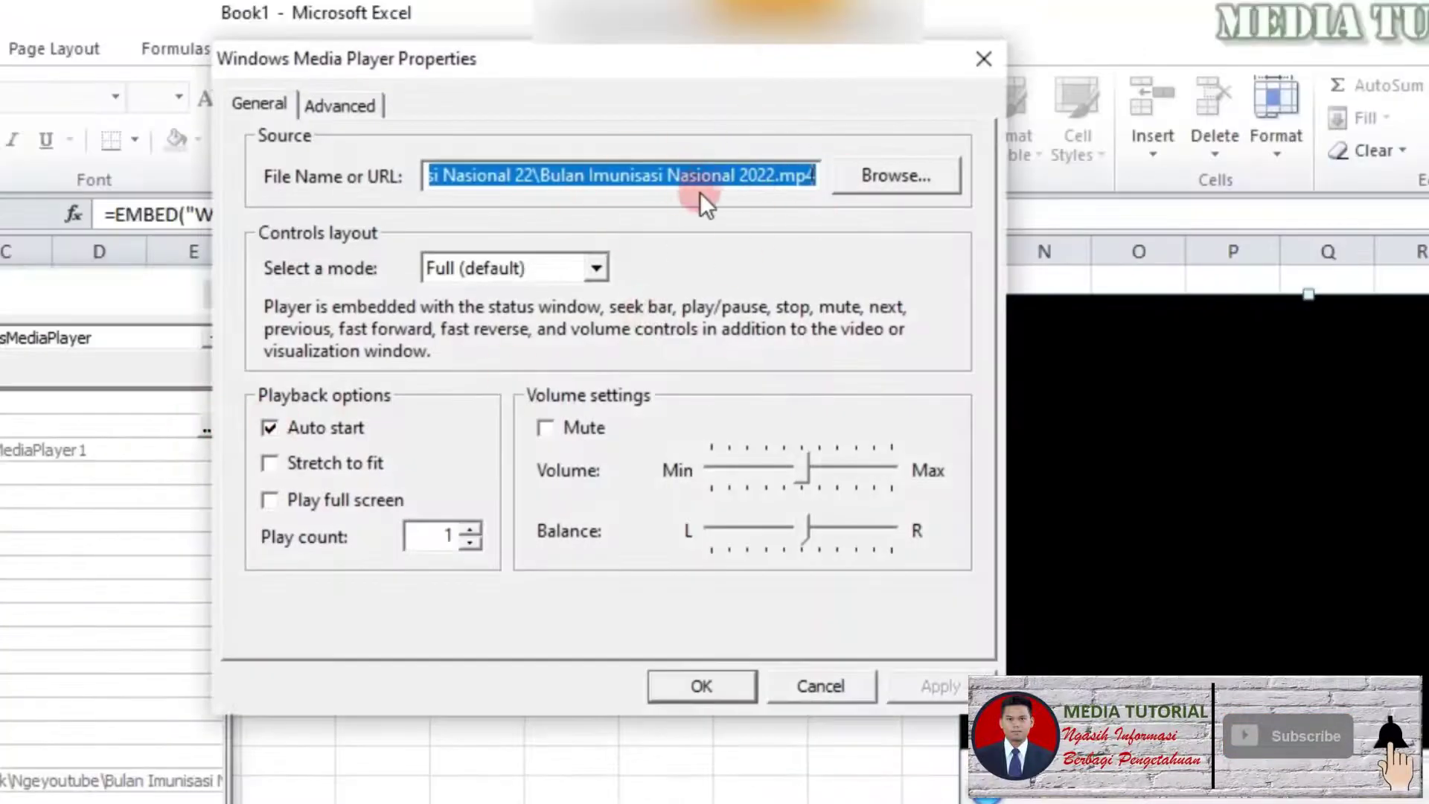
key("BackSpace")
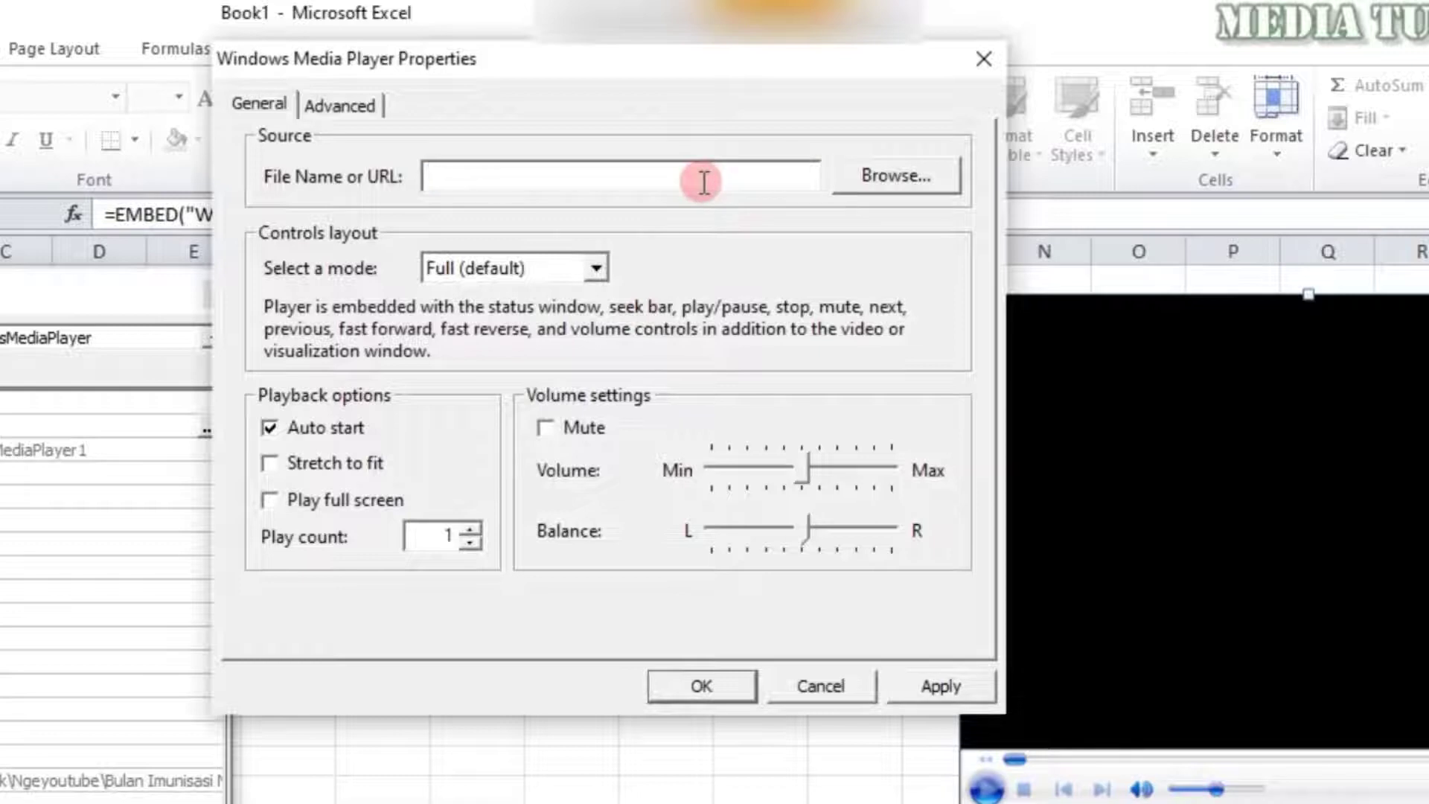
left_click(918, 183)
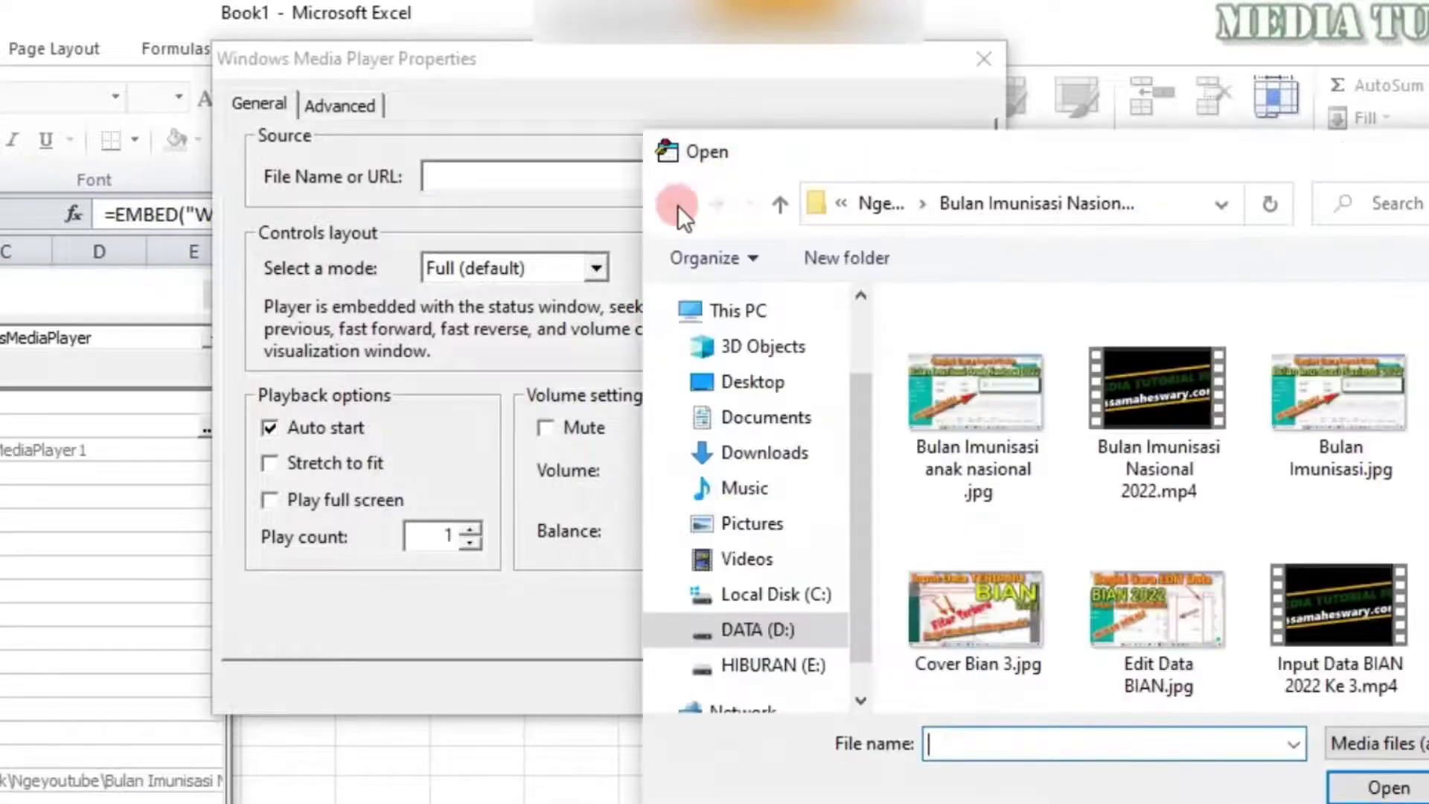
left_click(1154, 430)
left_click(1377, 782)
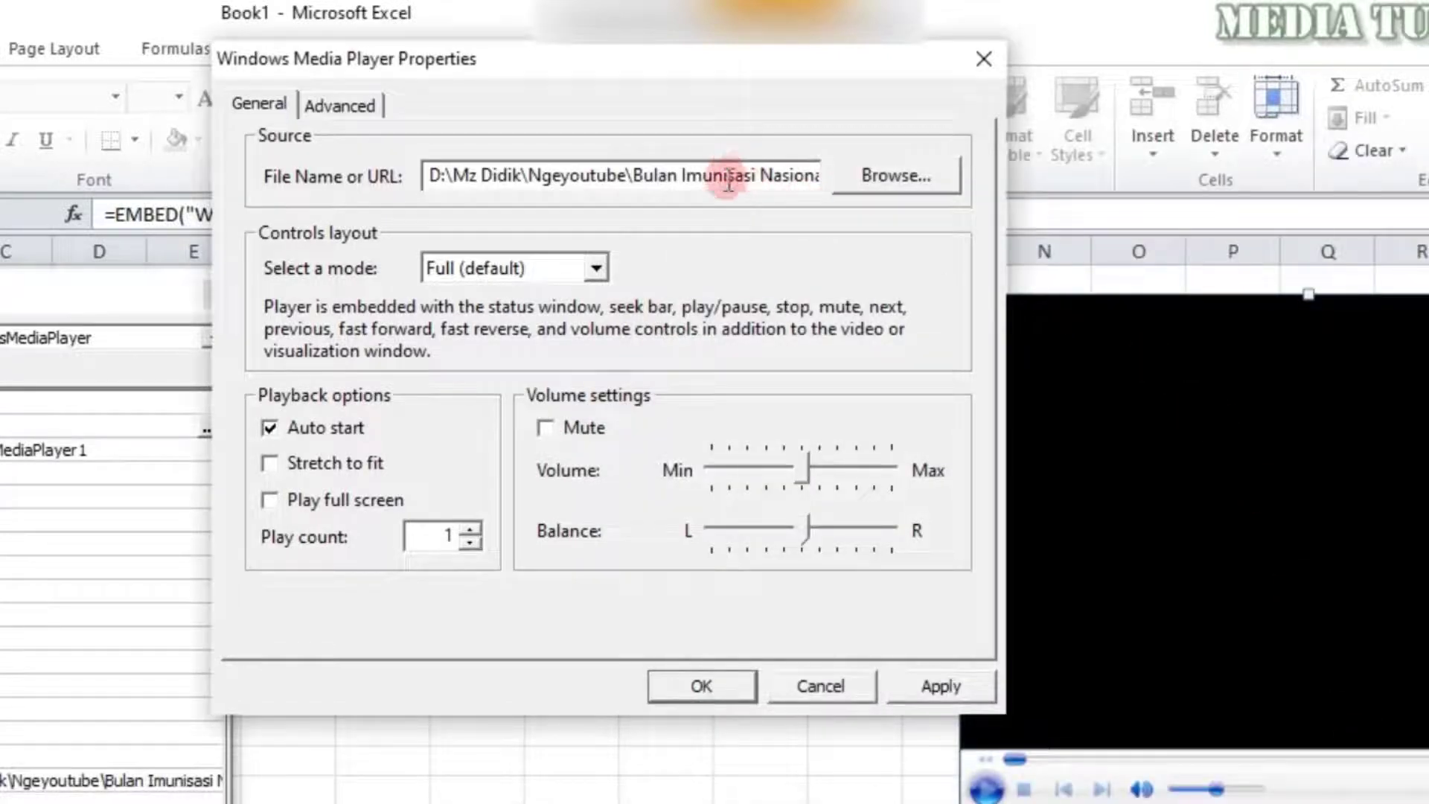
left_click(949, 679)
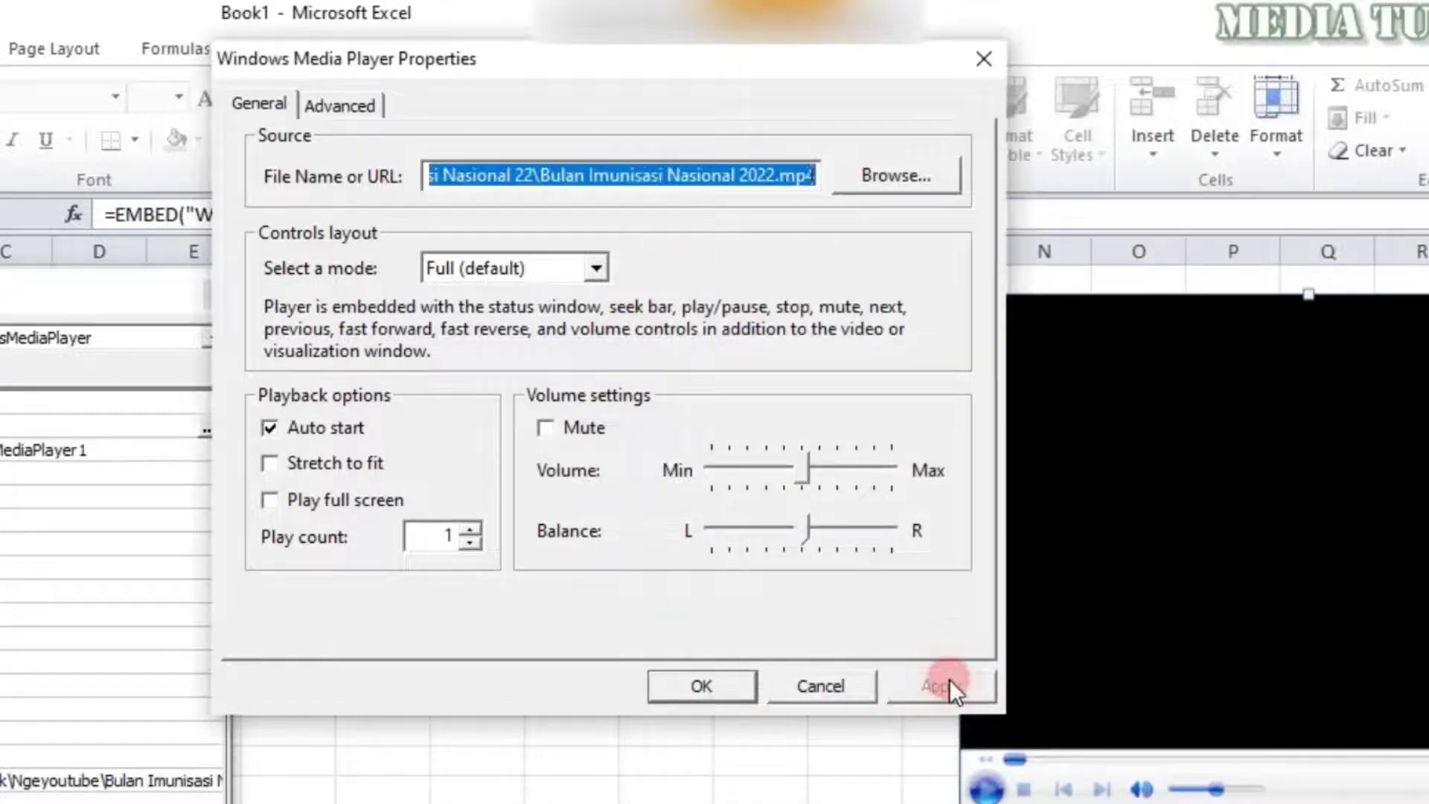
left_click(719, 692)
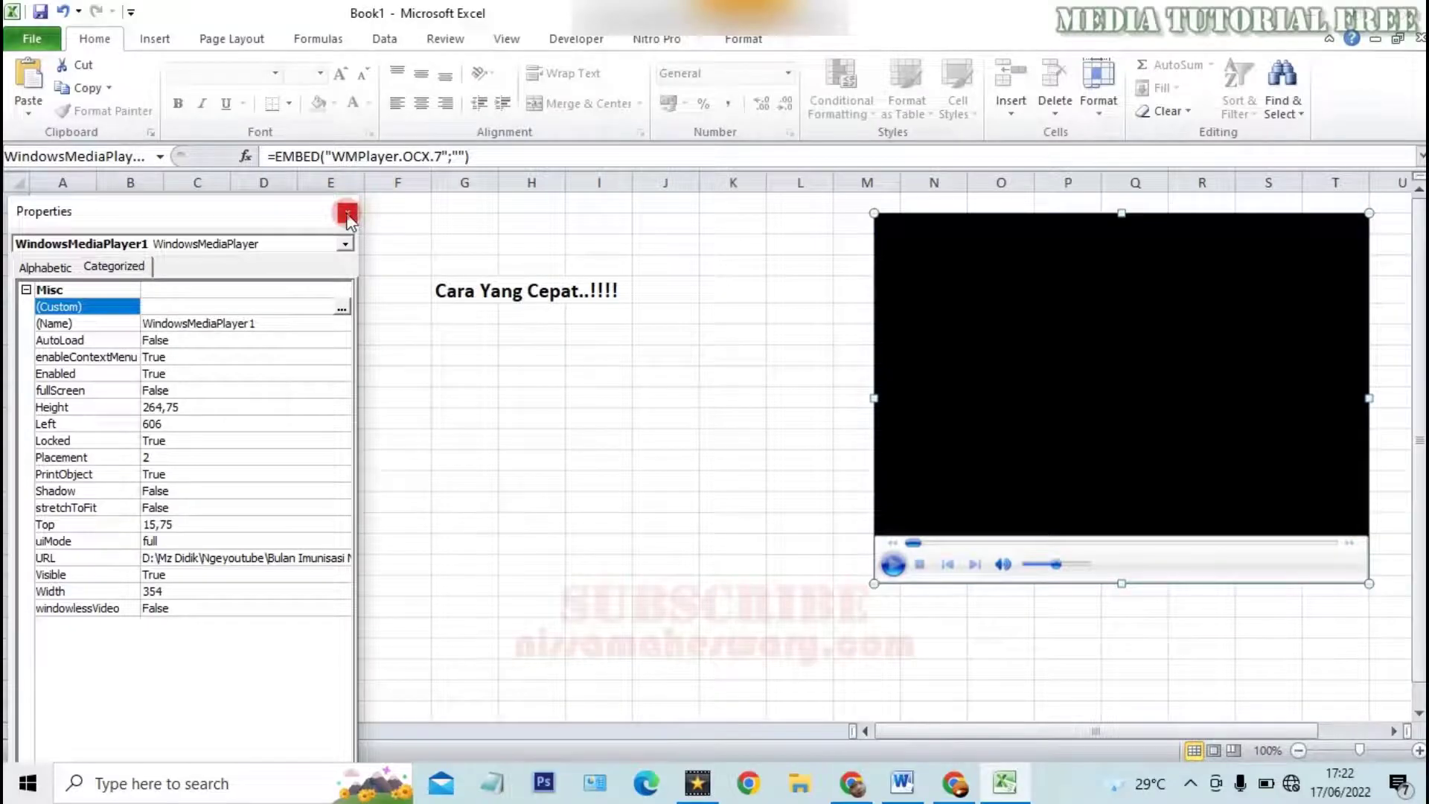
Close the Properties pane and reselect the embedded player.
left_click(347, 215)
left_click(487, 296)
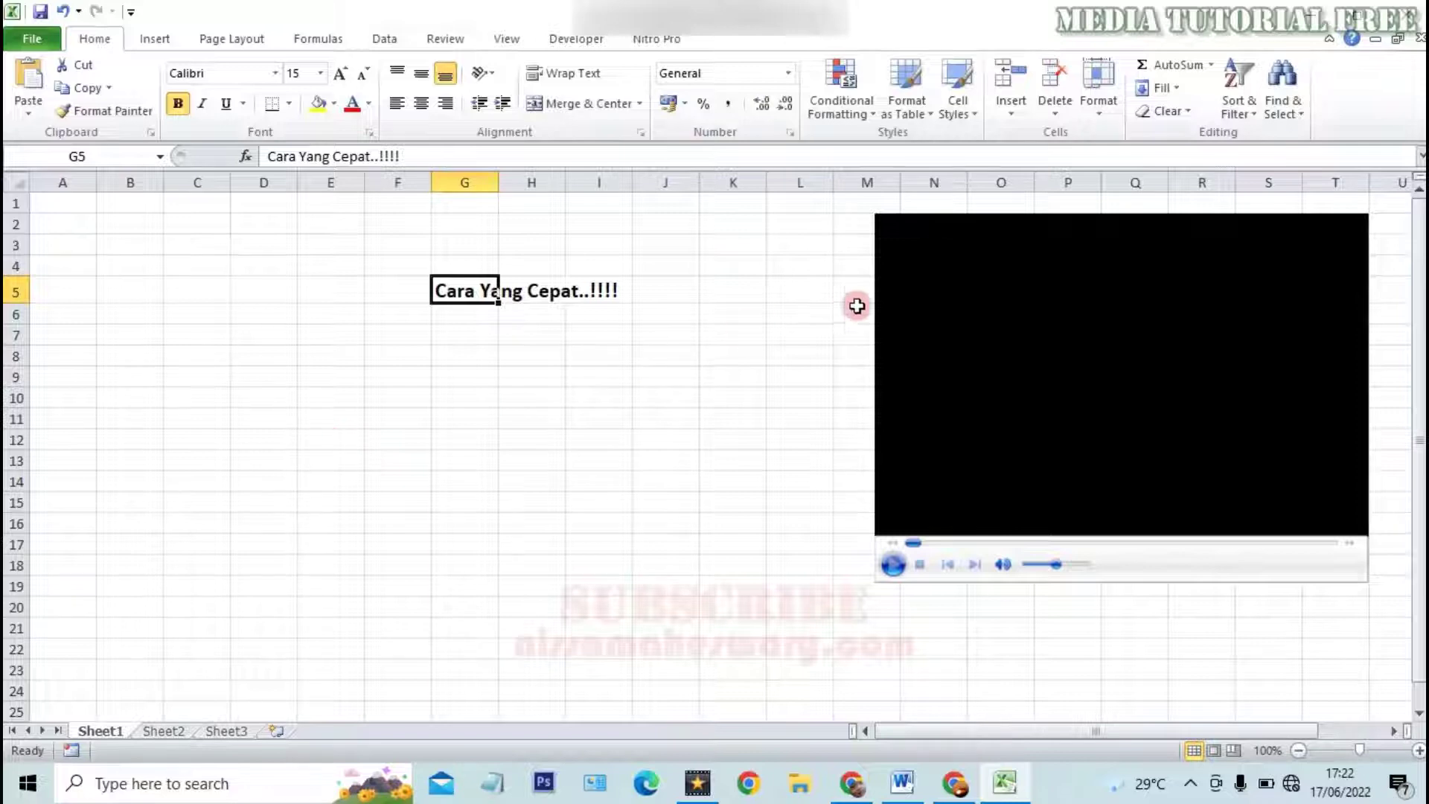
left_click(957, 309)
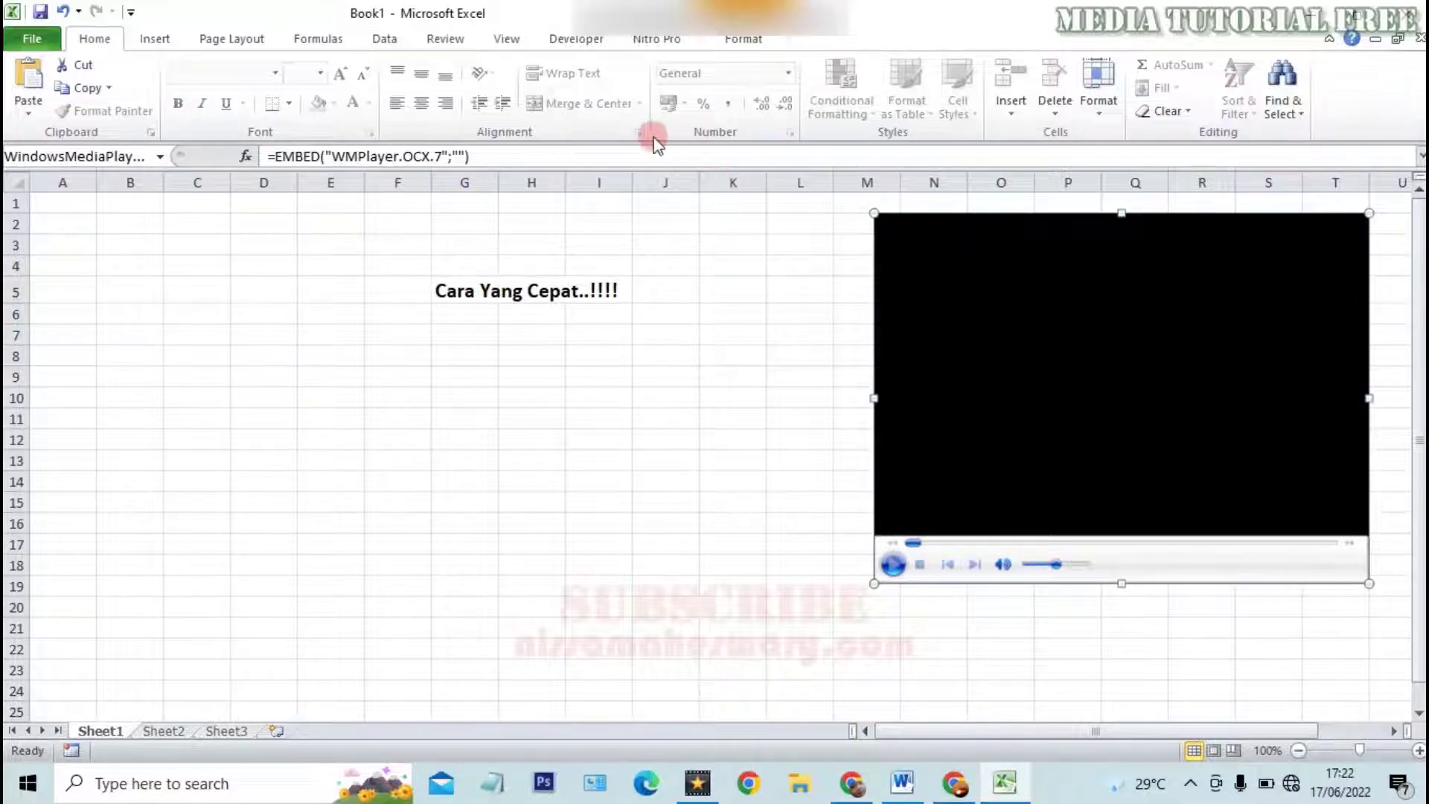
left_click(584, 42)
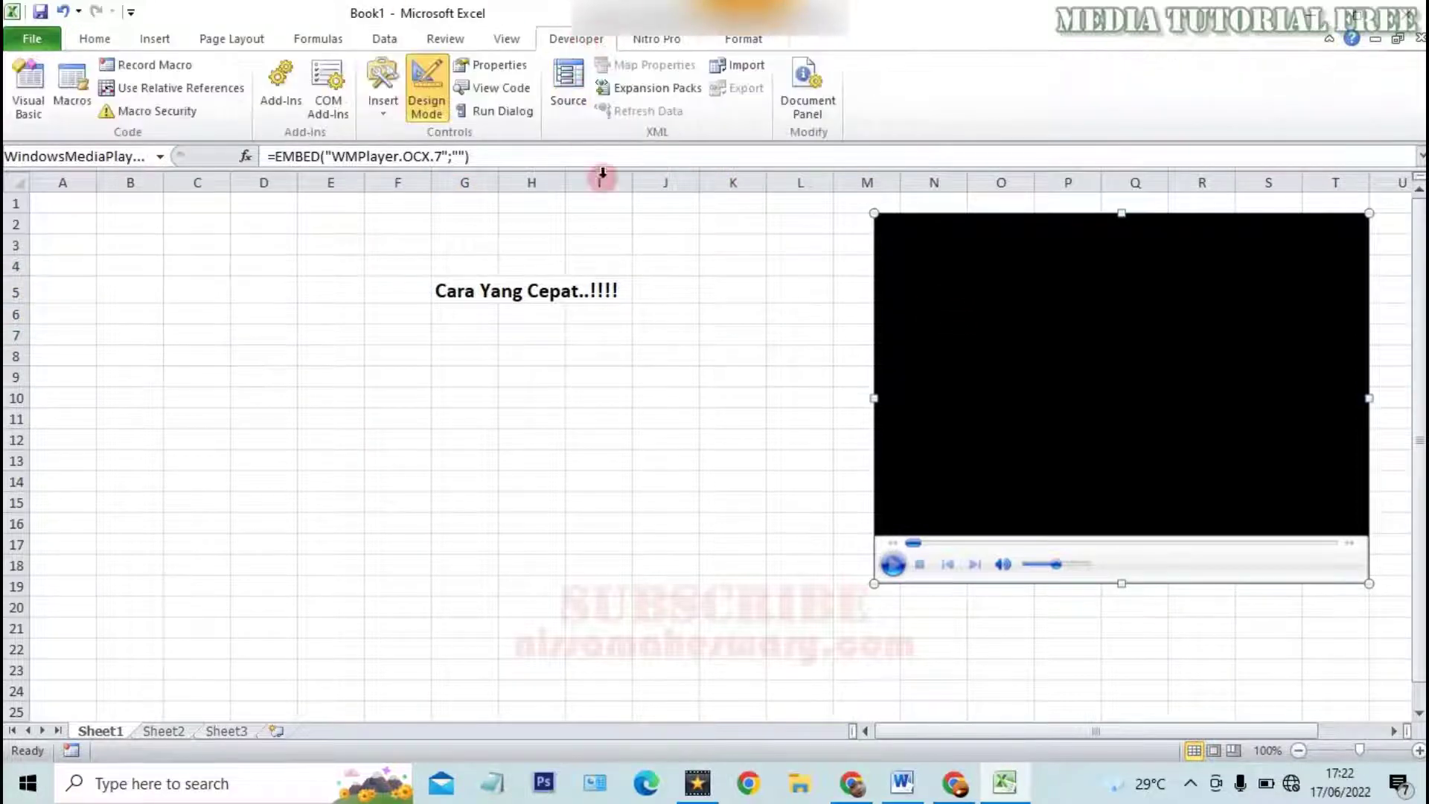
Leave design mode, play the embedded video, then pause it.
left_click(426, 107)
double_click(1131, 525)
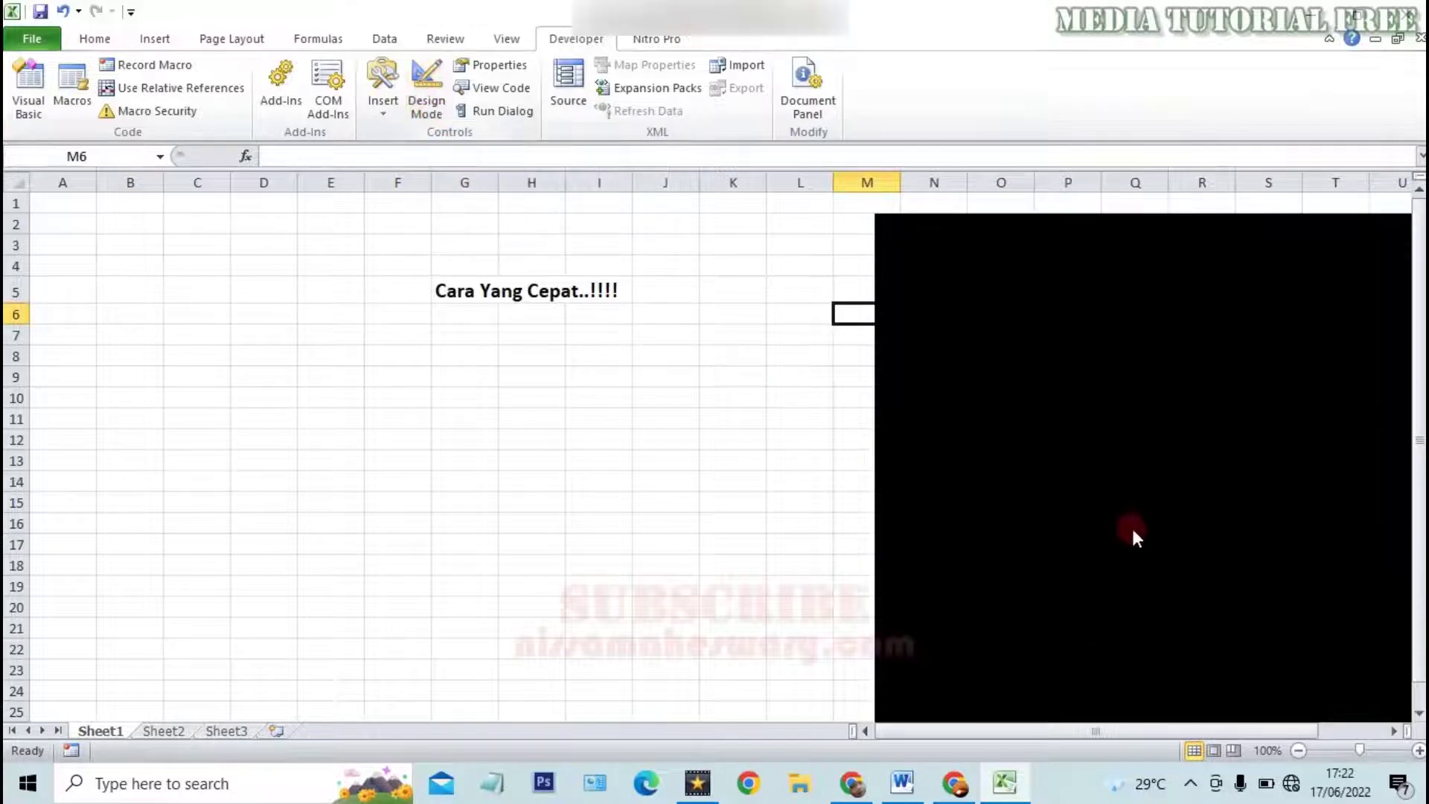
scroll(1018, 497, "down", 7)
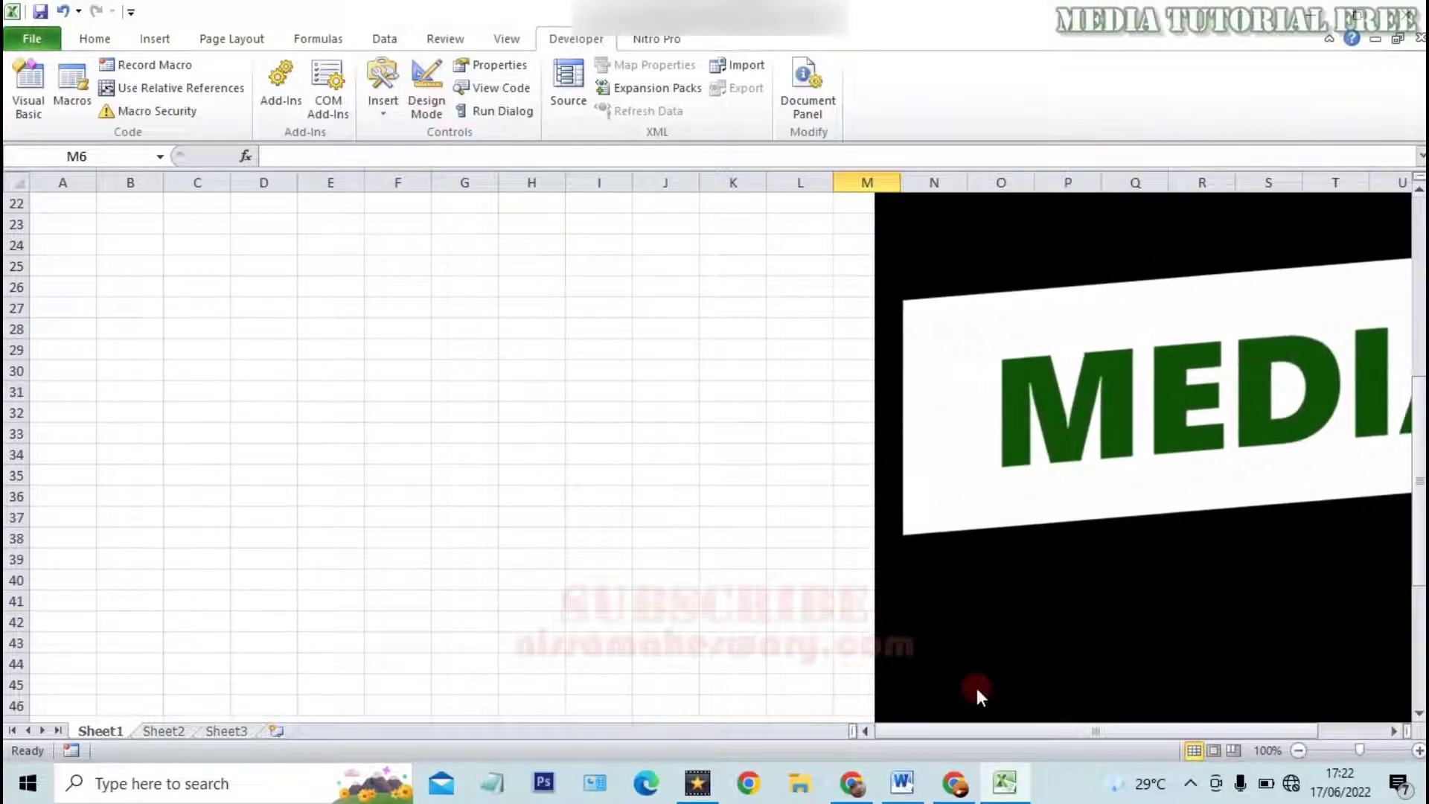
left_click_drag(997, 733, 1106, 735)
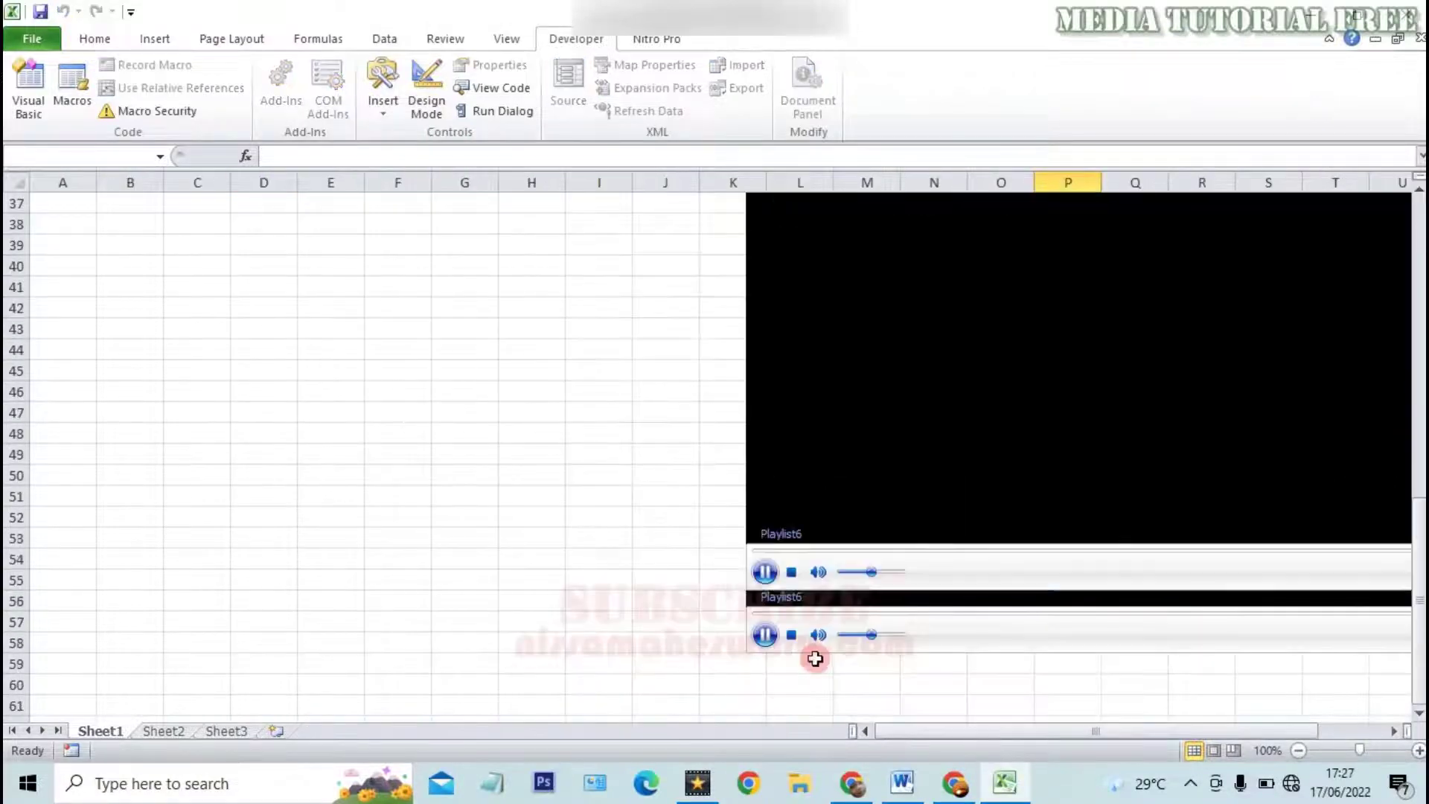
left_click(766, 511)
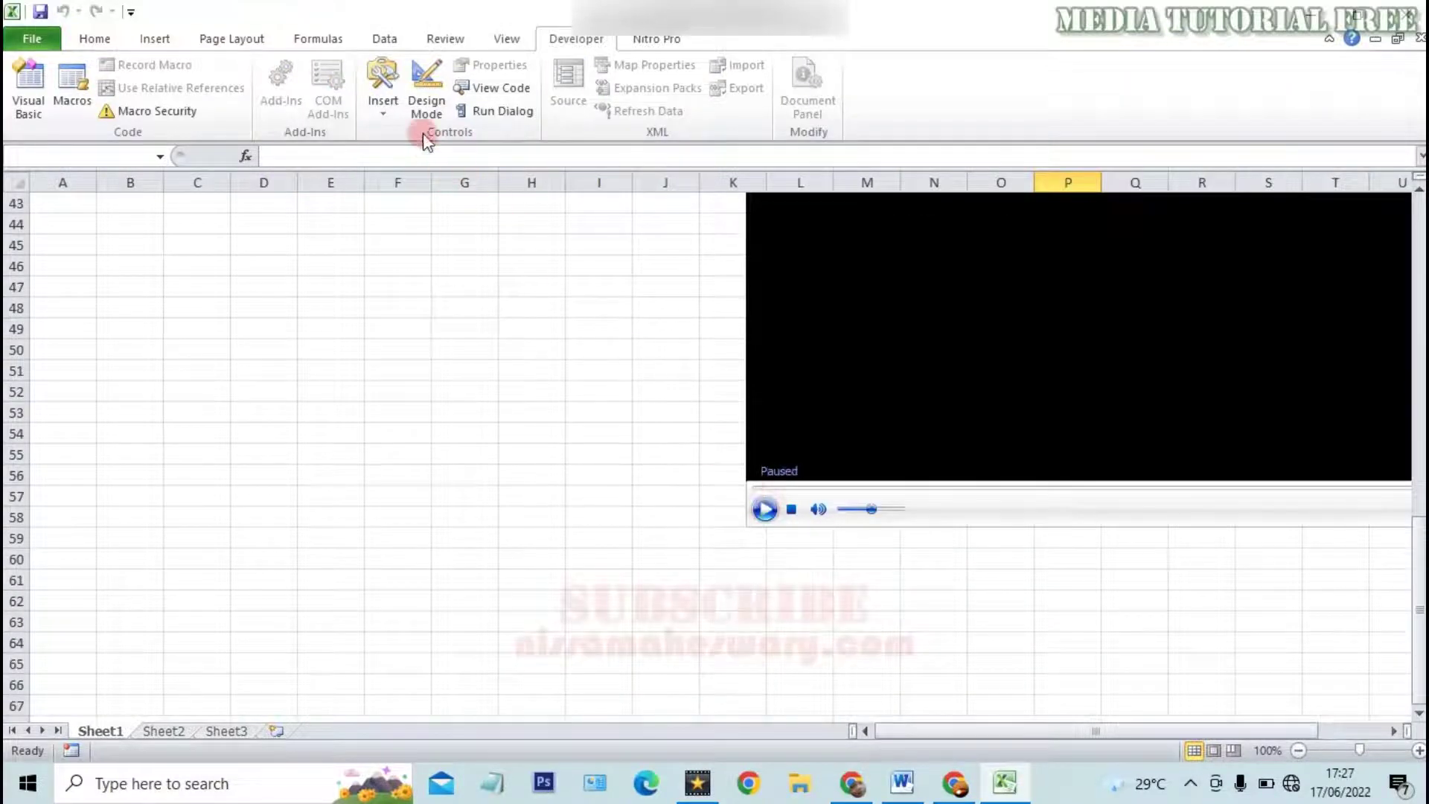
Return to design mode, scroll to the top and select the media player.
left_click(387, 99)
left_click(428, 93)
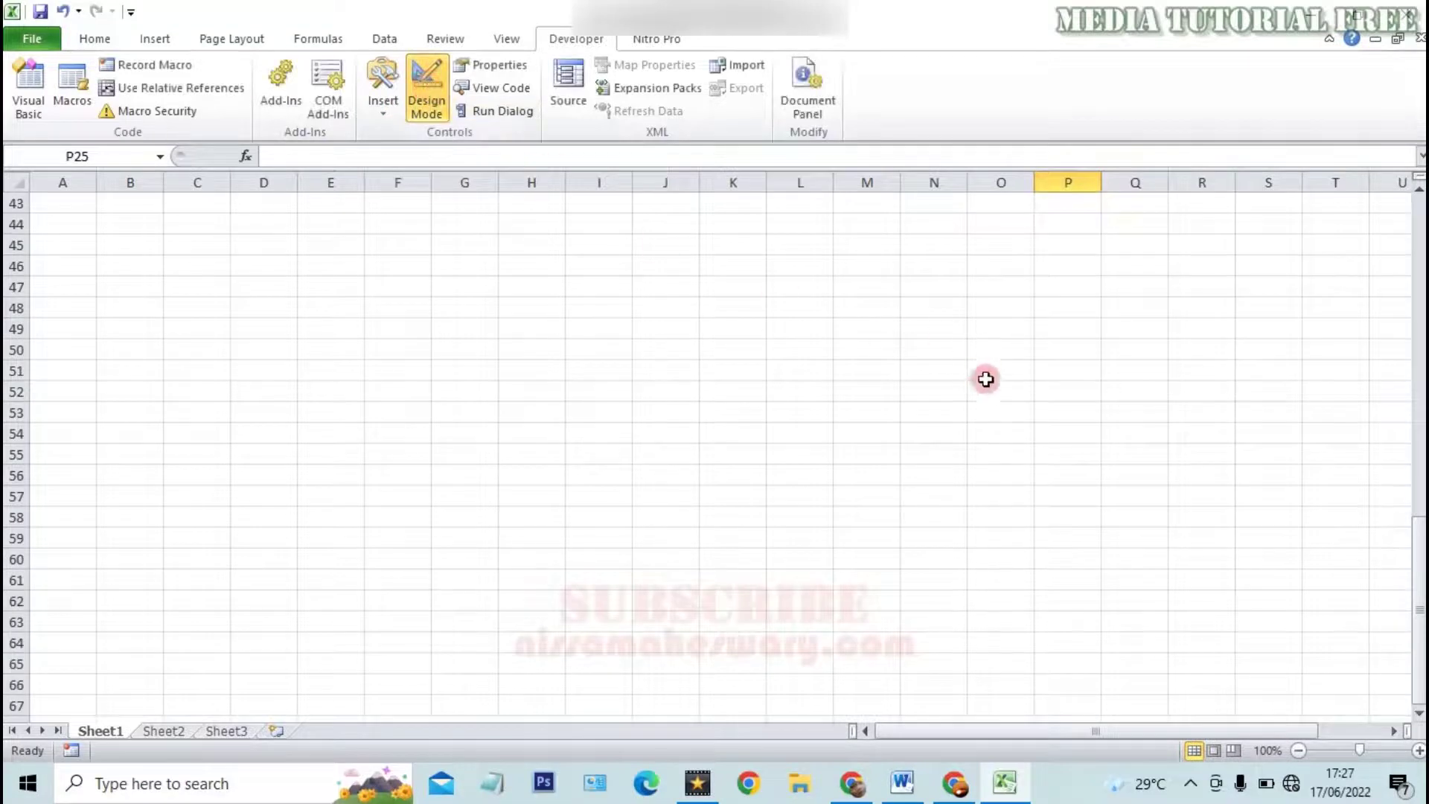
left_click(984, 376)
scroll(979, 383, "up", 5)
scroll(980, 382, "up", 4)
left_click(989, 374)
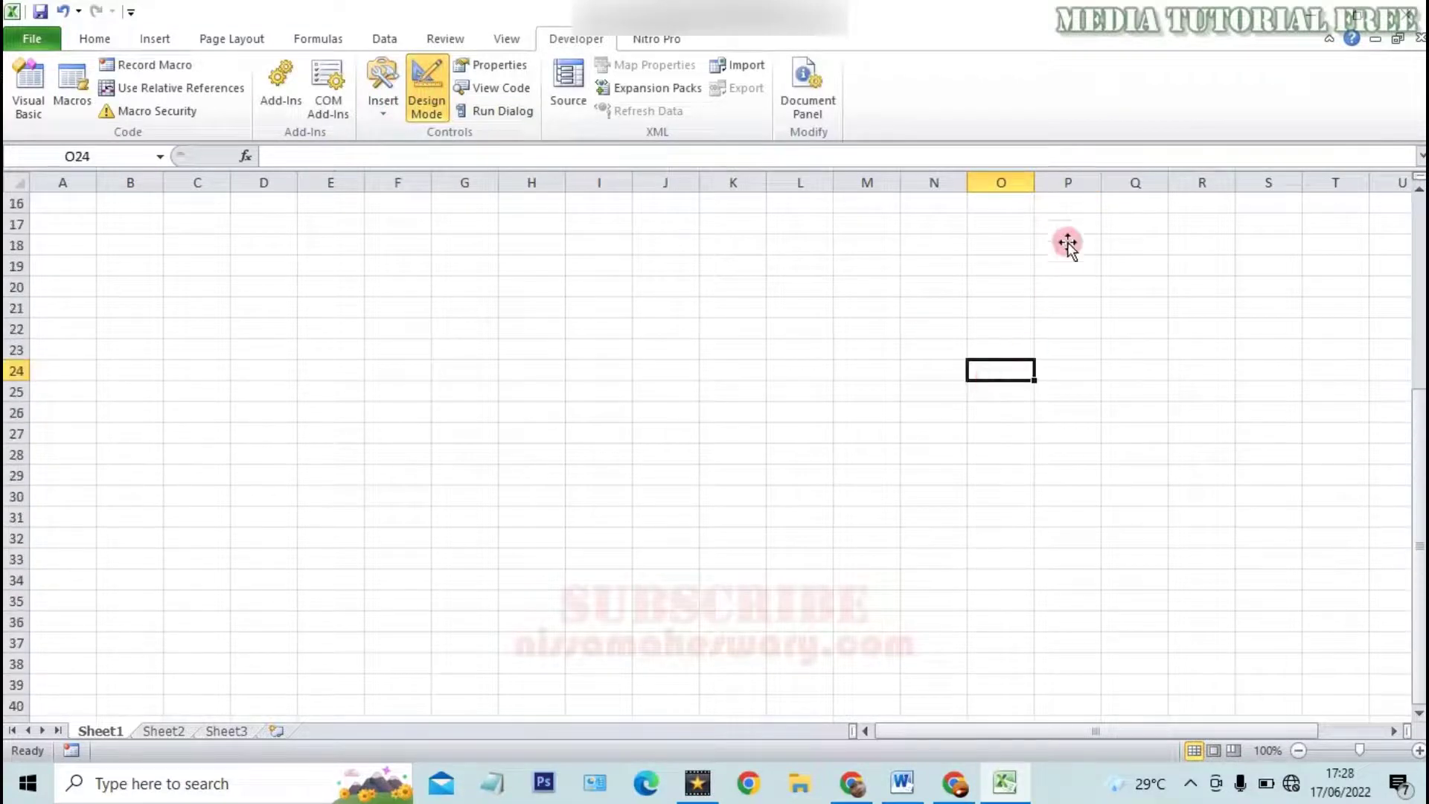
left_click(1065, 246)
scroll(999, 368, "up", 5)
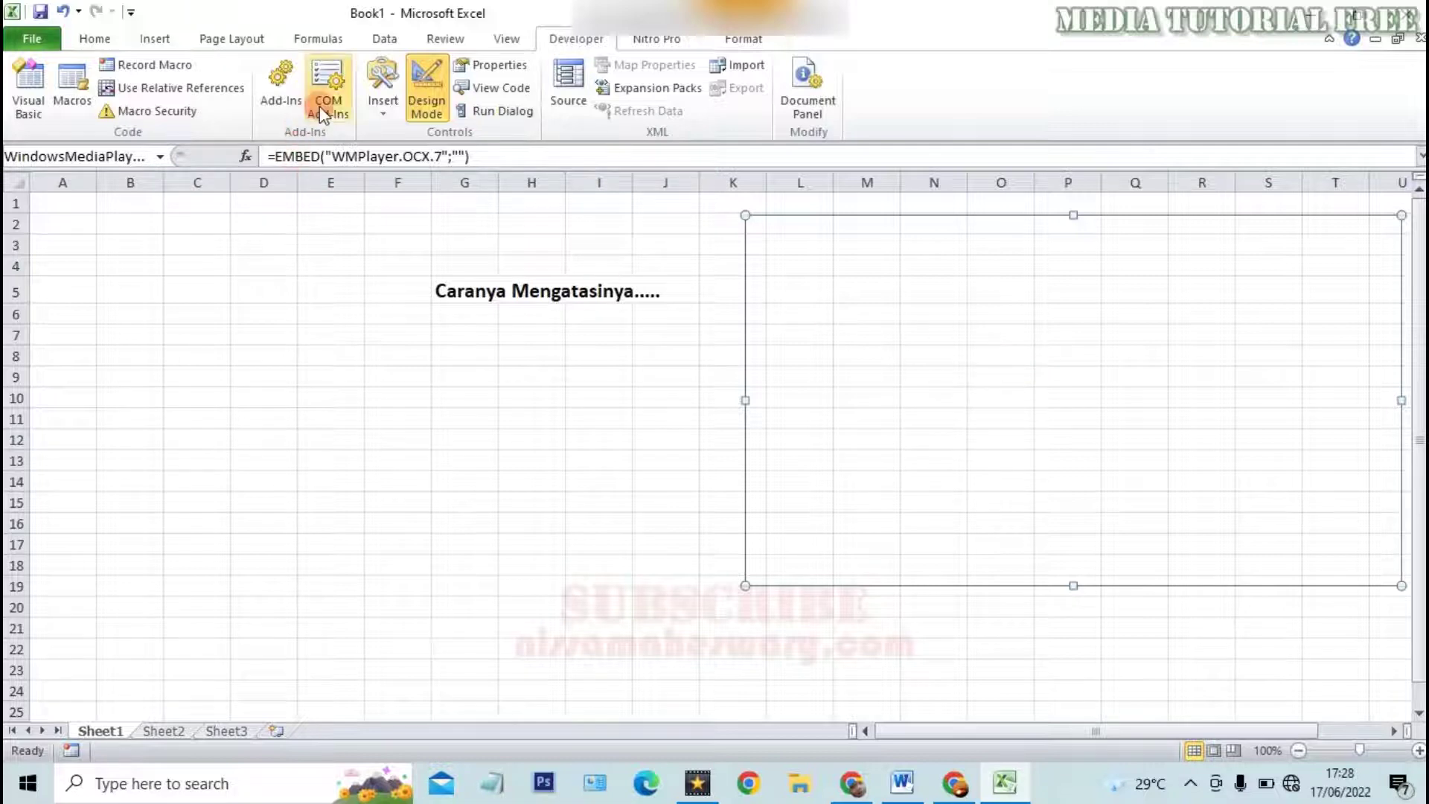
Turn on auto start in the player's own settings, confirm, and close the Properties pane.
right_click(933, 256)
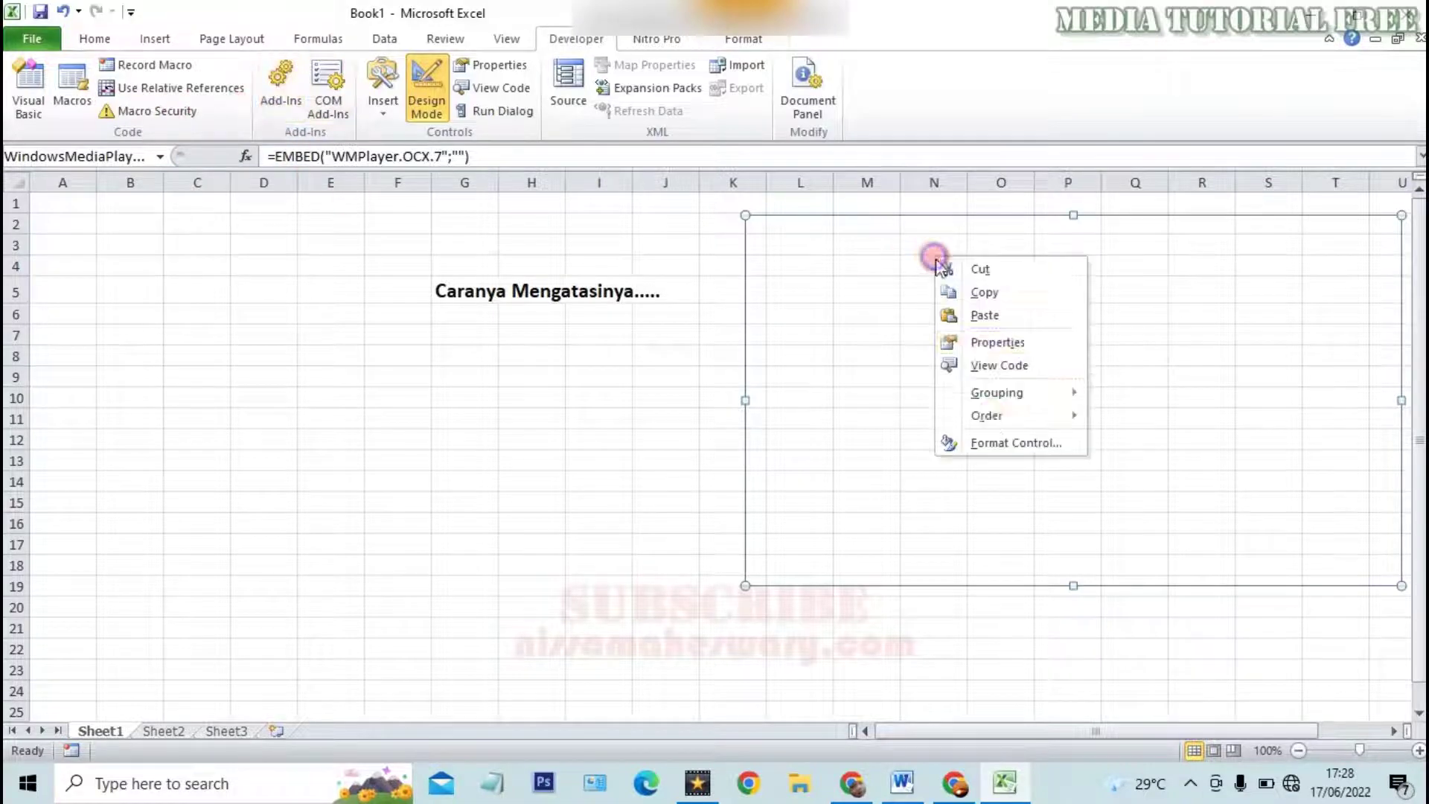
left_click(994, 342)
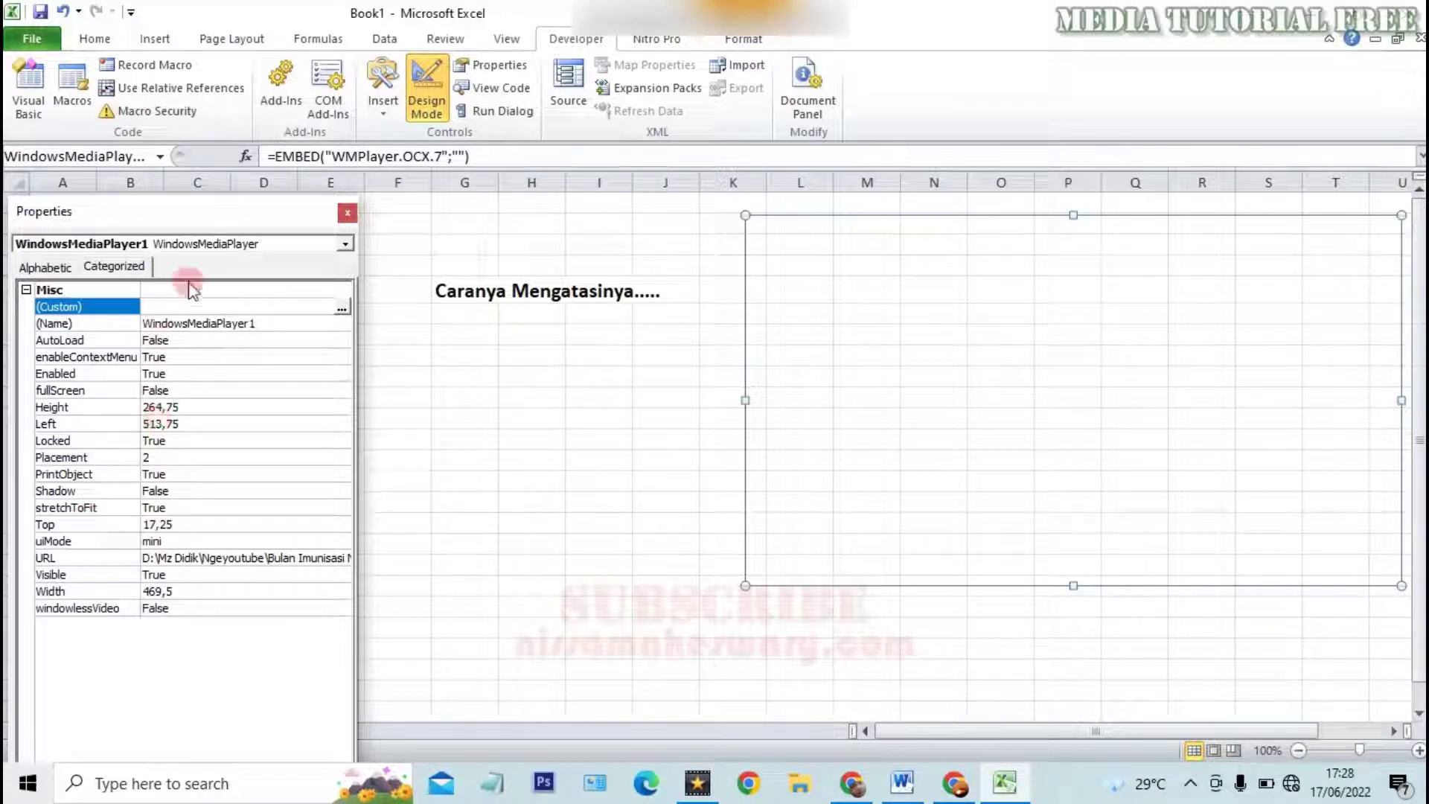
left_click(341, 308)
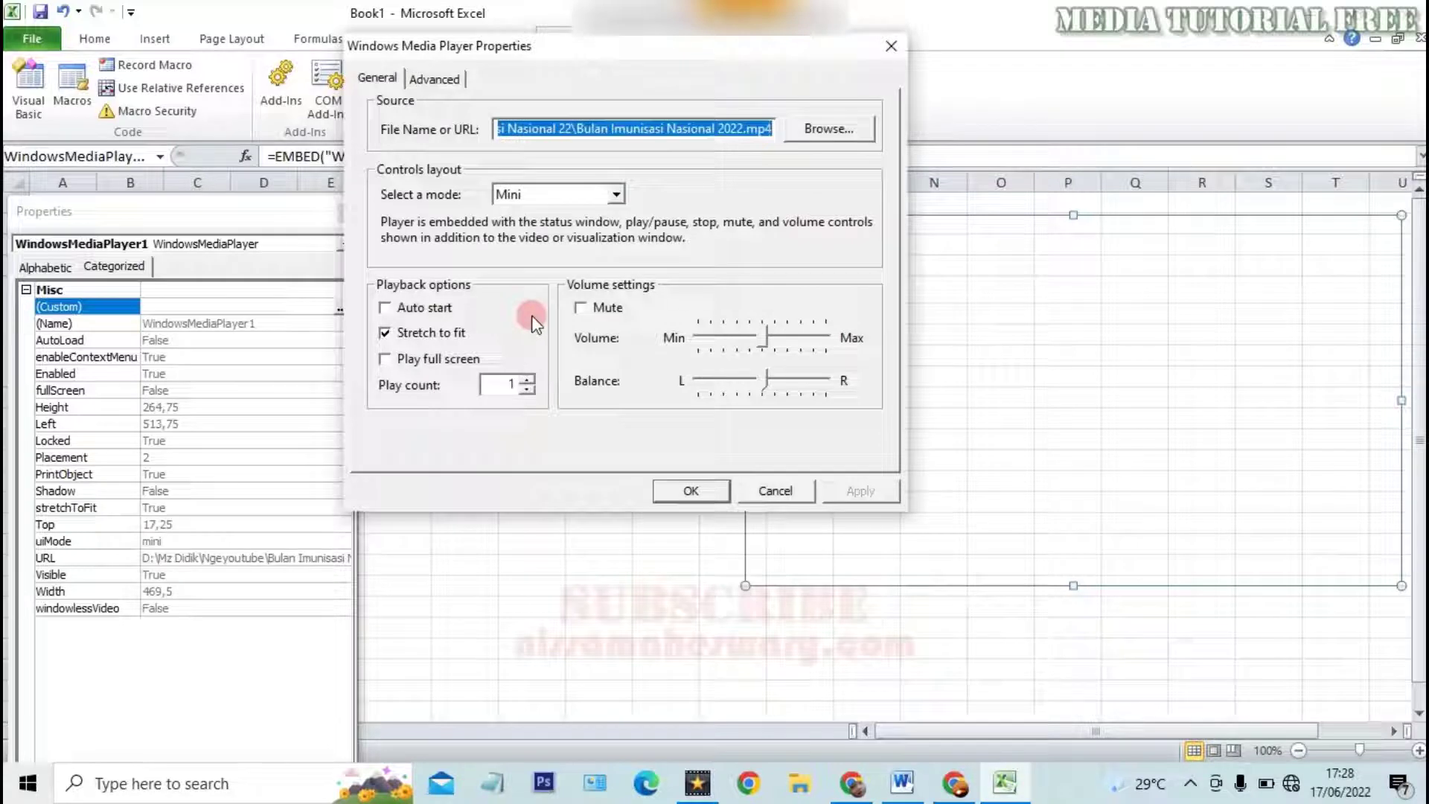
left_click(385, 308)
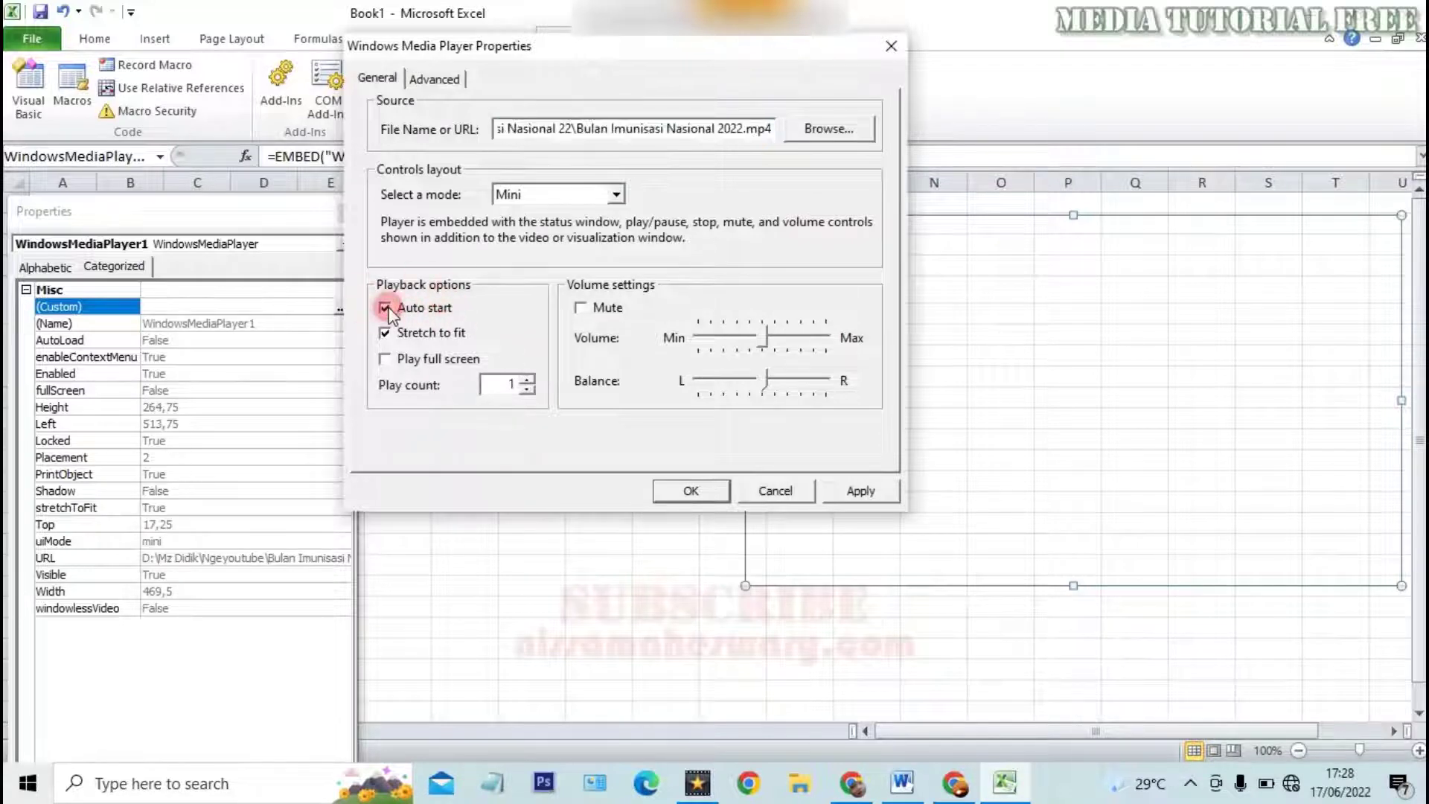
left_click(856, 490)
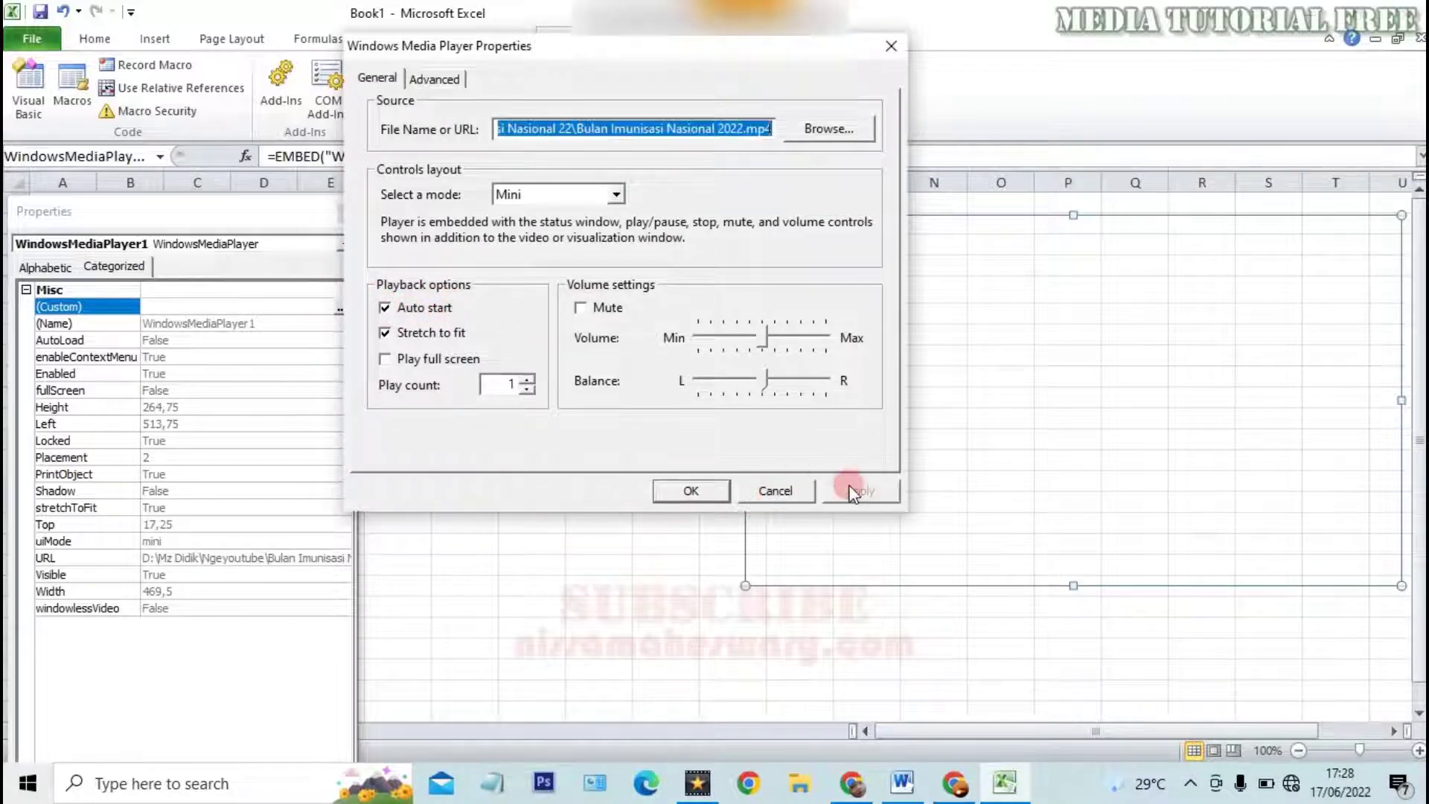
left_click(682, 491)
left_click(348, 215)
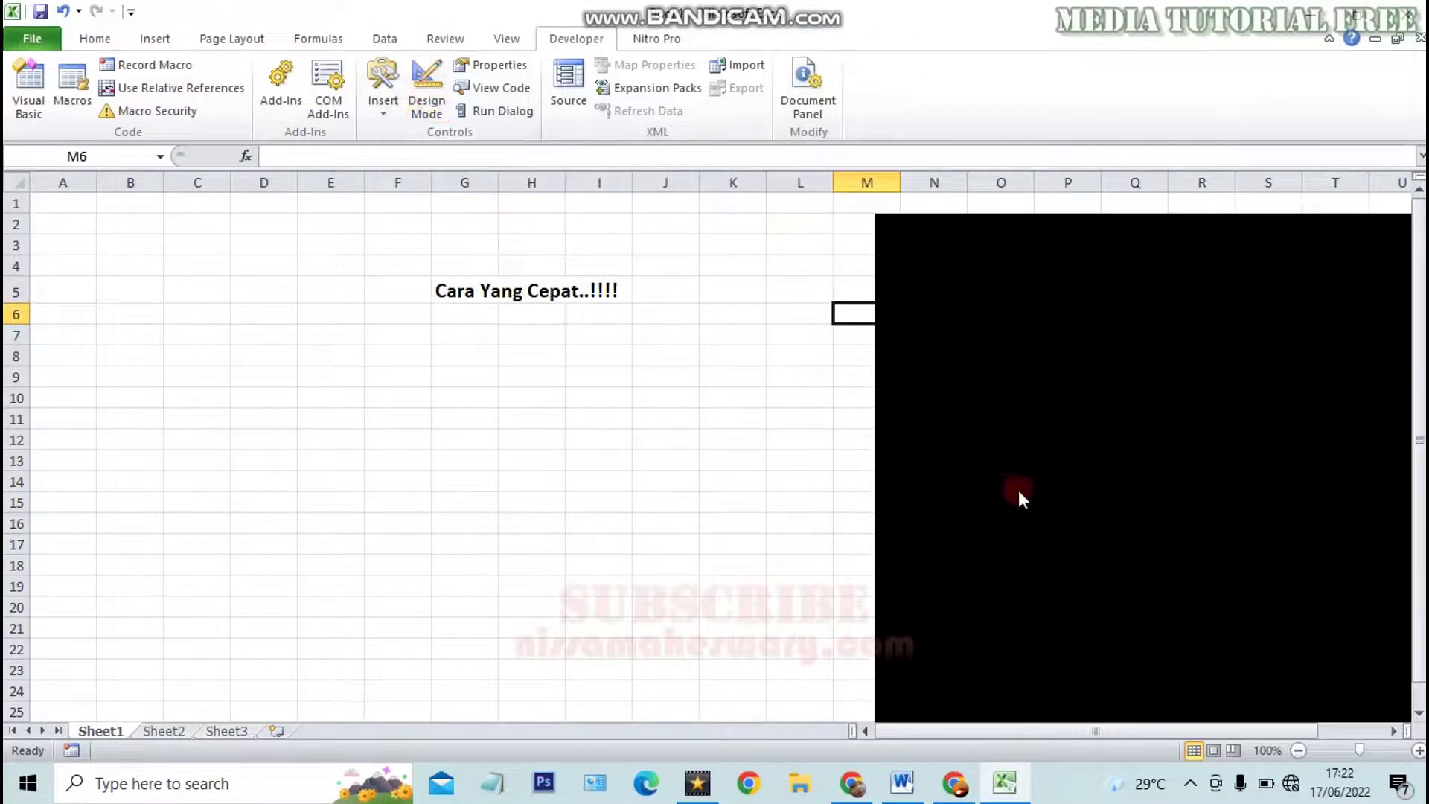
Scroll and zoom the sheet to inspect the oversized, cropped video playing in the player.
scroll(1016, 491, "down", 7)
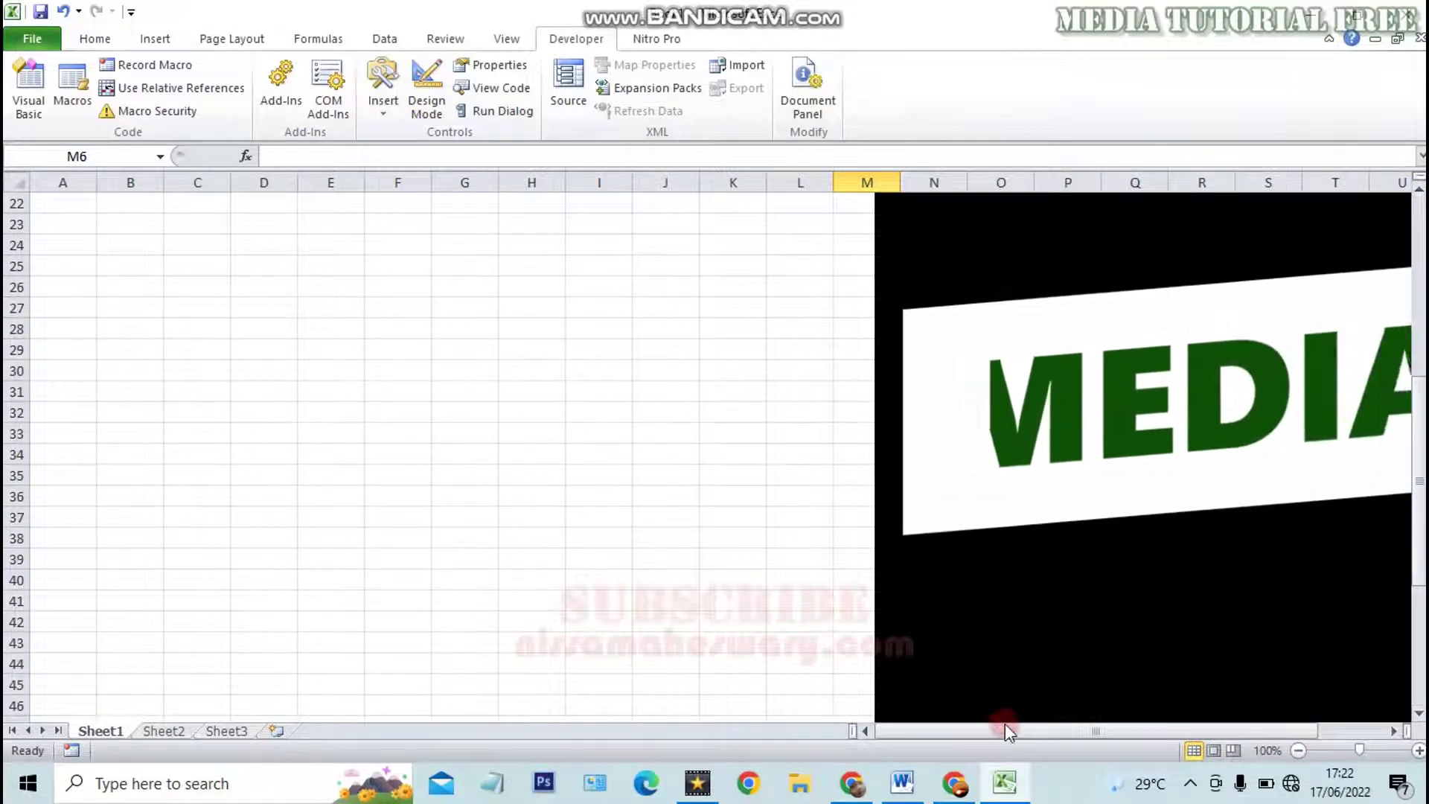
mouse_move(1003, 730)
left_mouse_down()
mouse_move(1155, 735)
mouse_move(1056, 731)
left_mouse_up()
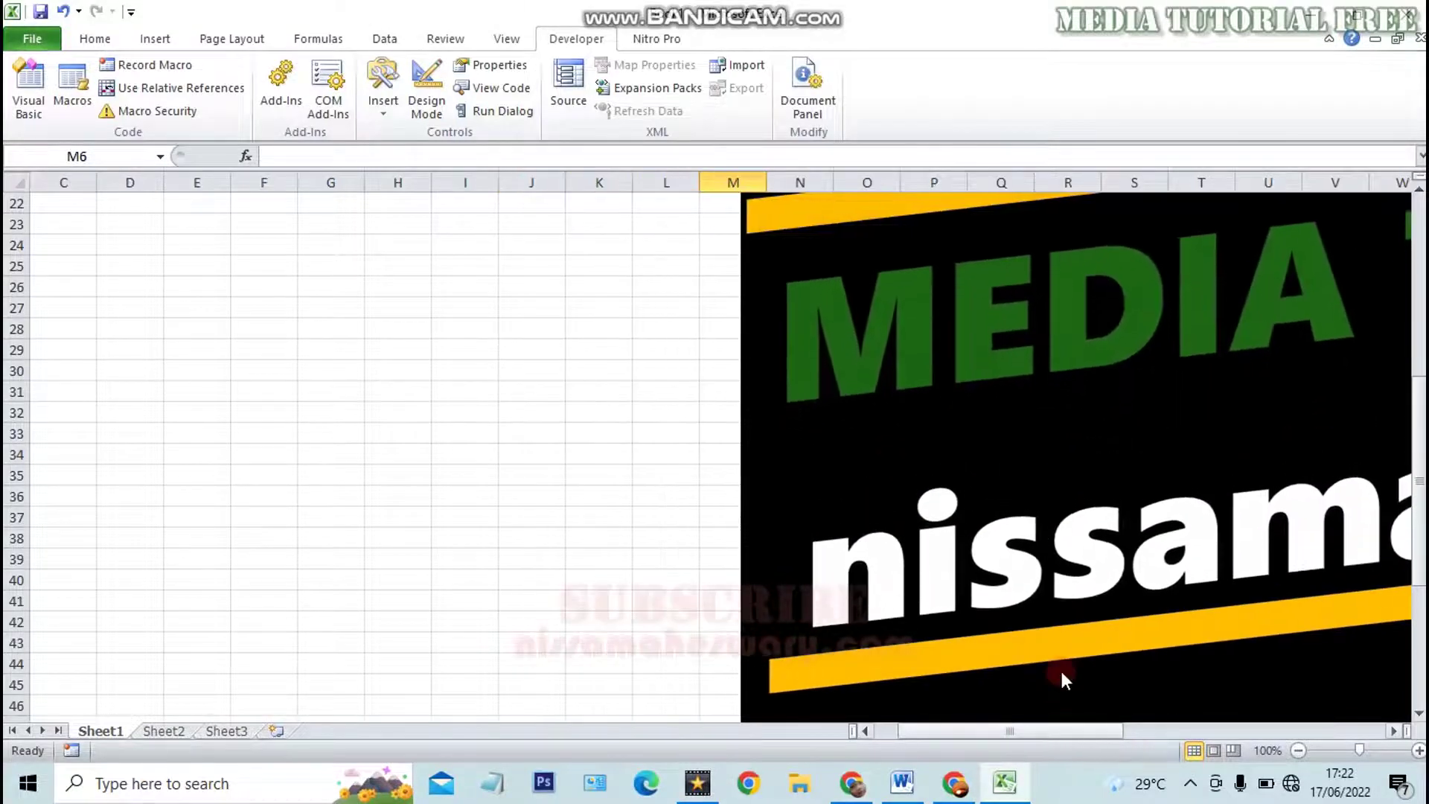
scroll(1111, 562, "up", 7)
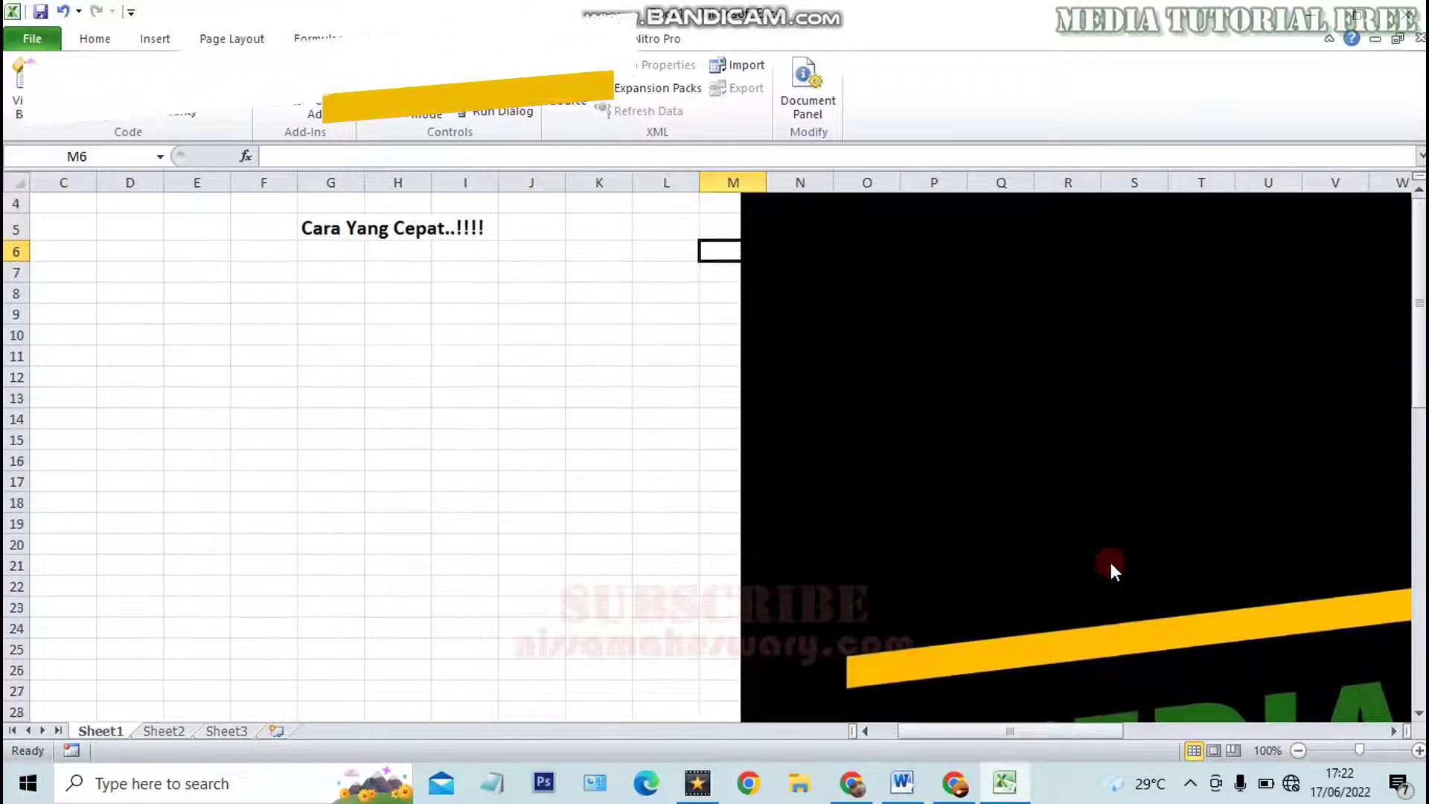
scroll(1110, 561, "down", 5)
scroll(1111, 570, "down", 5)
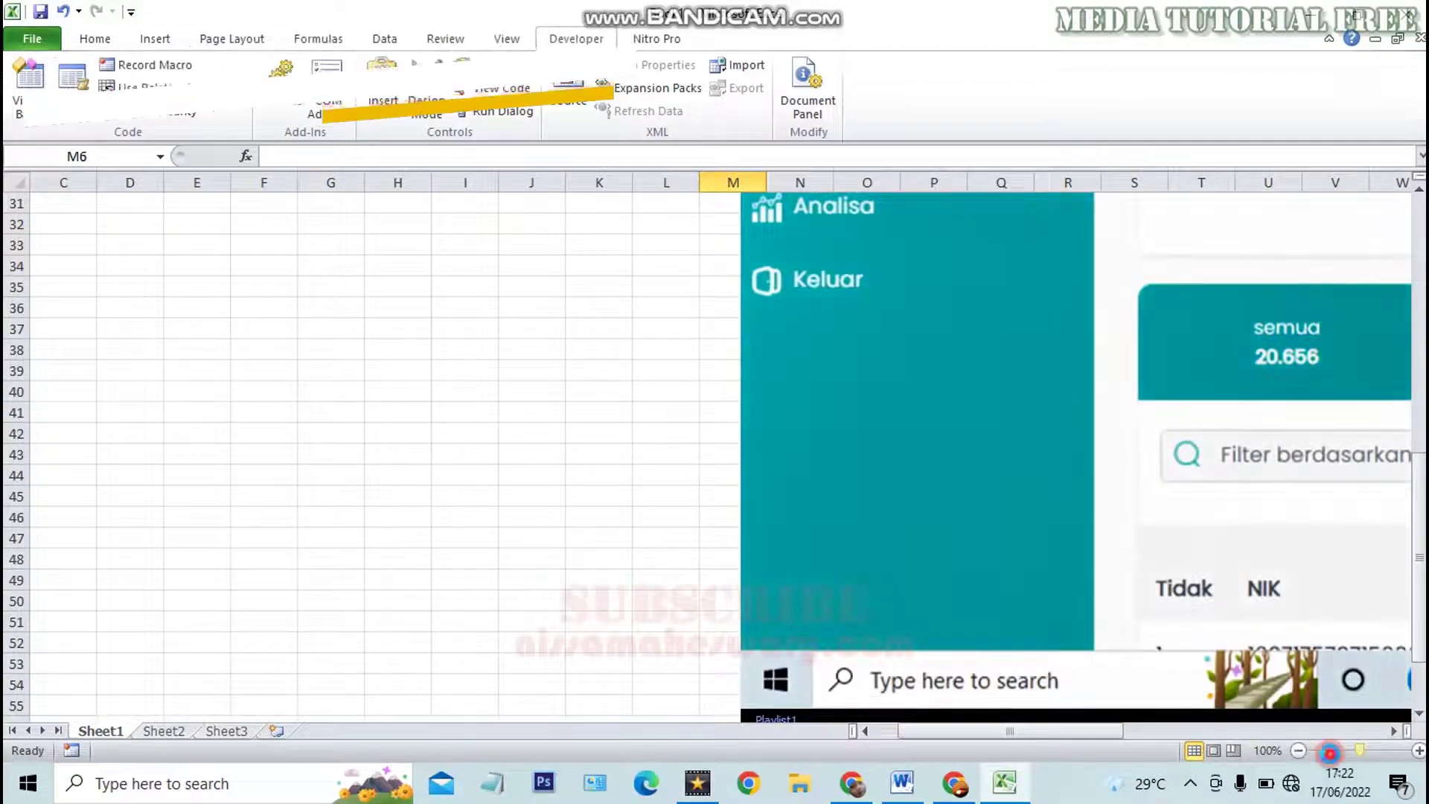
left_click(1332, 751)
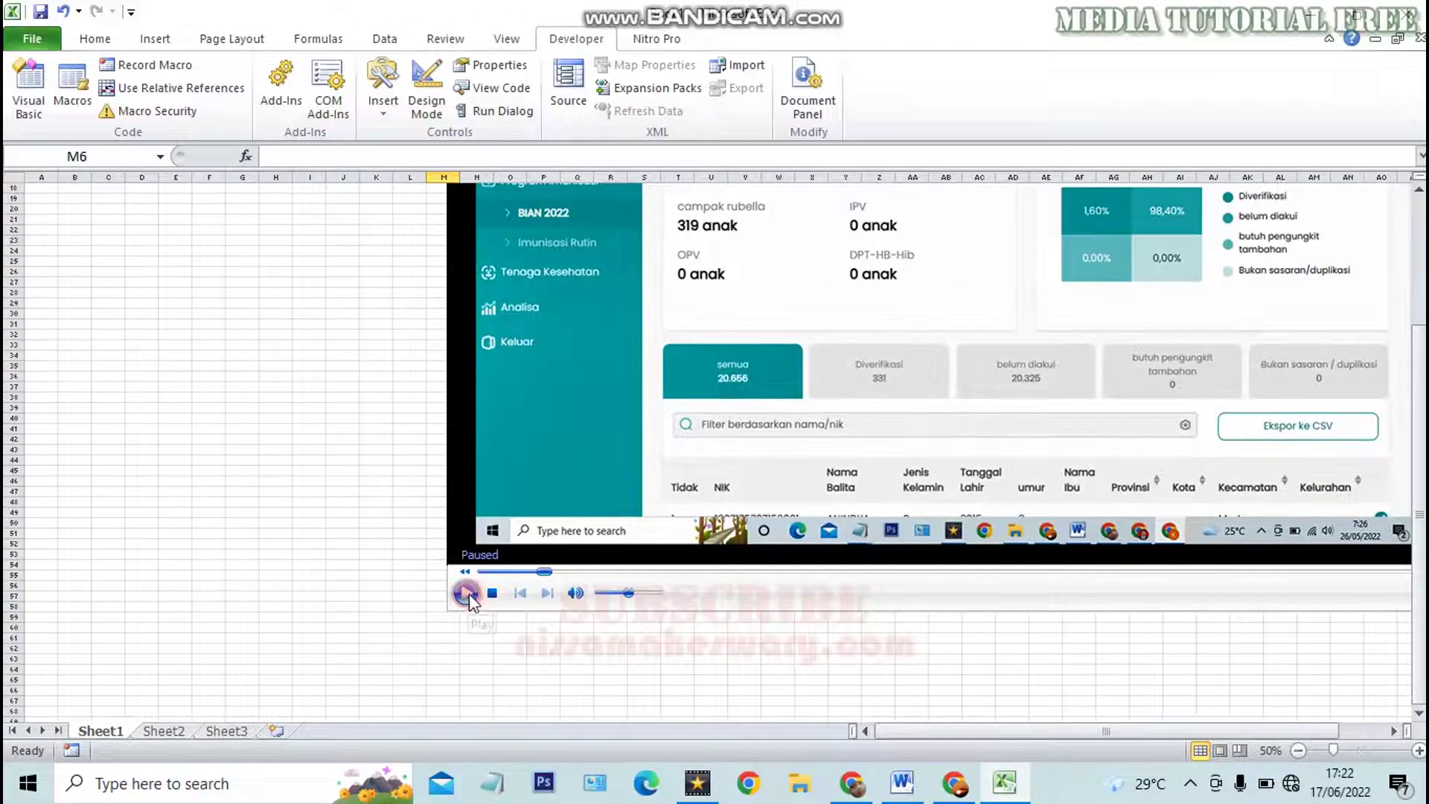
scroll(714, 446, "up", 5)
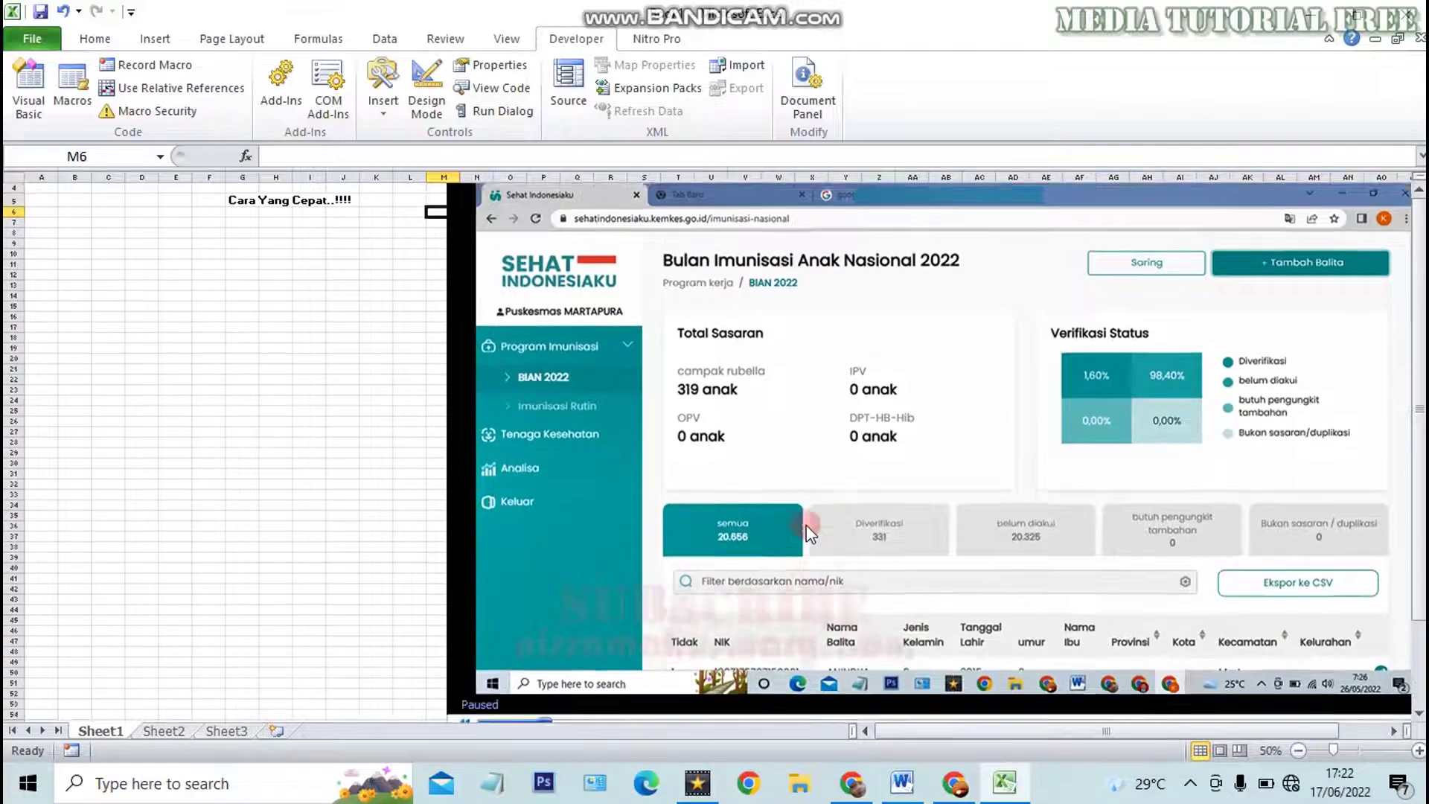
scroll(810, 533, "down", 1)
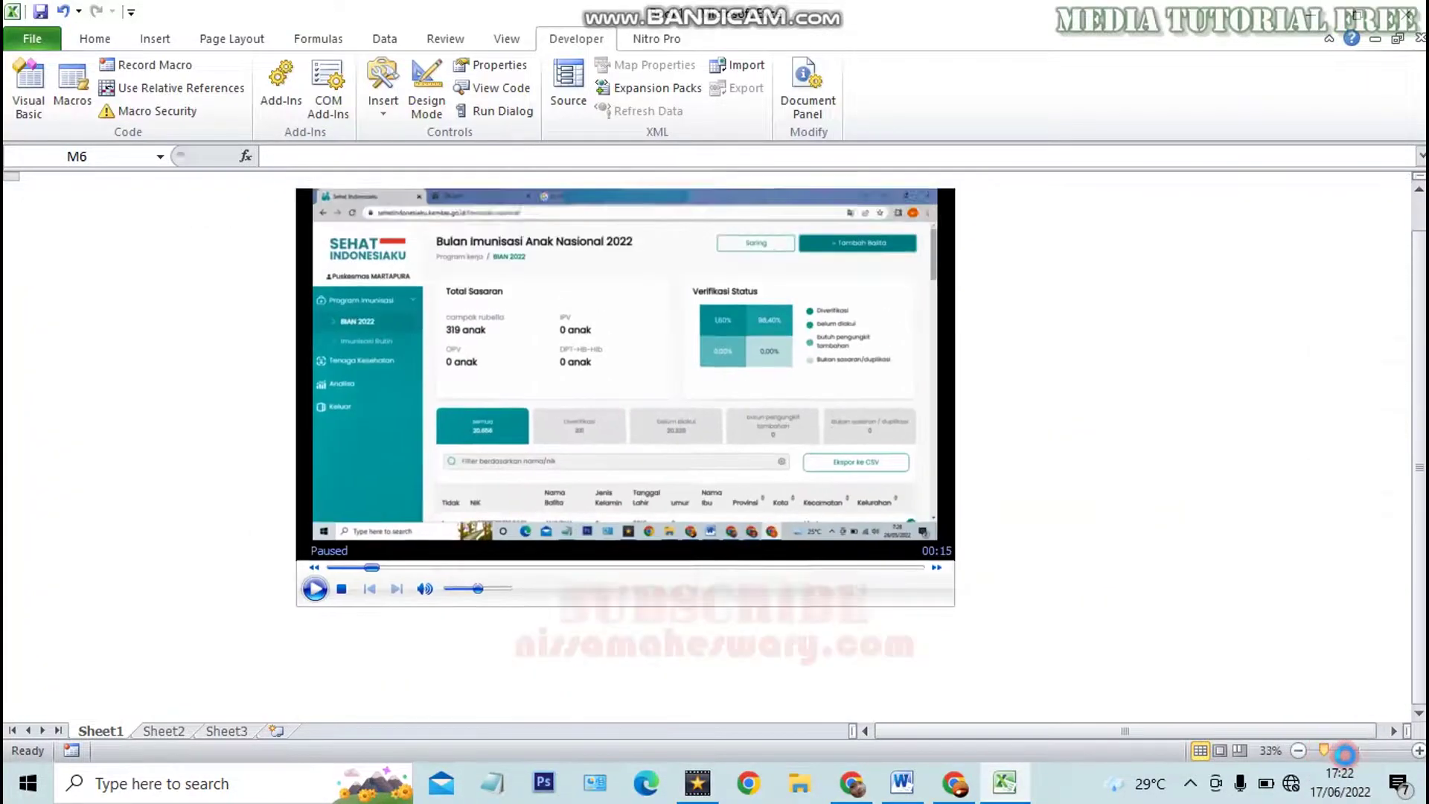
mouse_move(1335, 752)
left_mouse_down()
mouse_move(1378, 757)
mouse_move(1359, 753)
left_mouse_up()
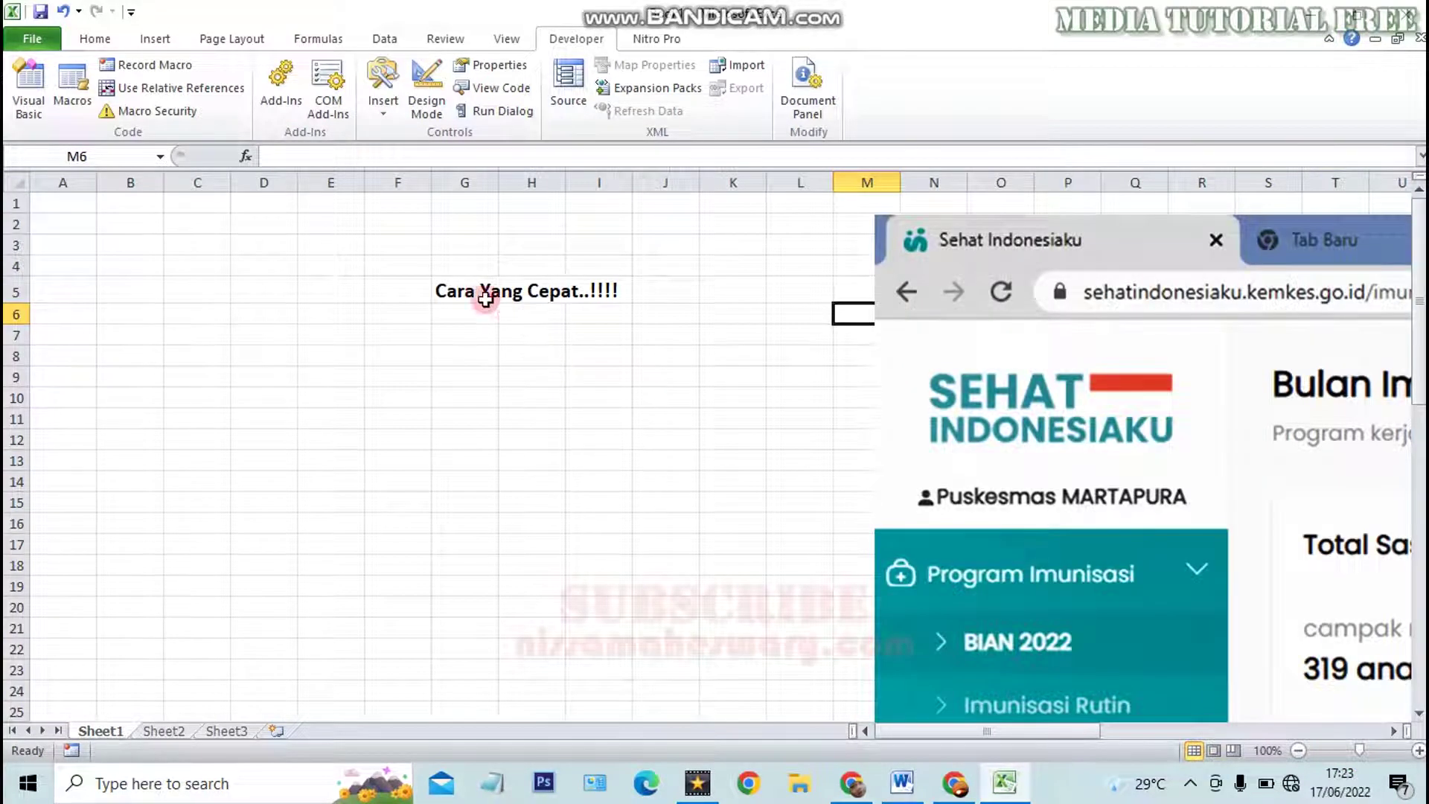
Replace the caption in G5 with 'Videonya Kebesaran......!!!'.
left_click(467, 291)
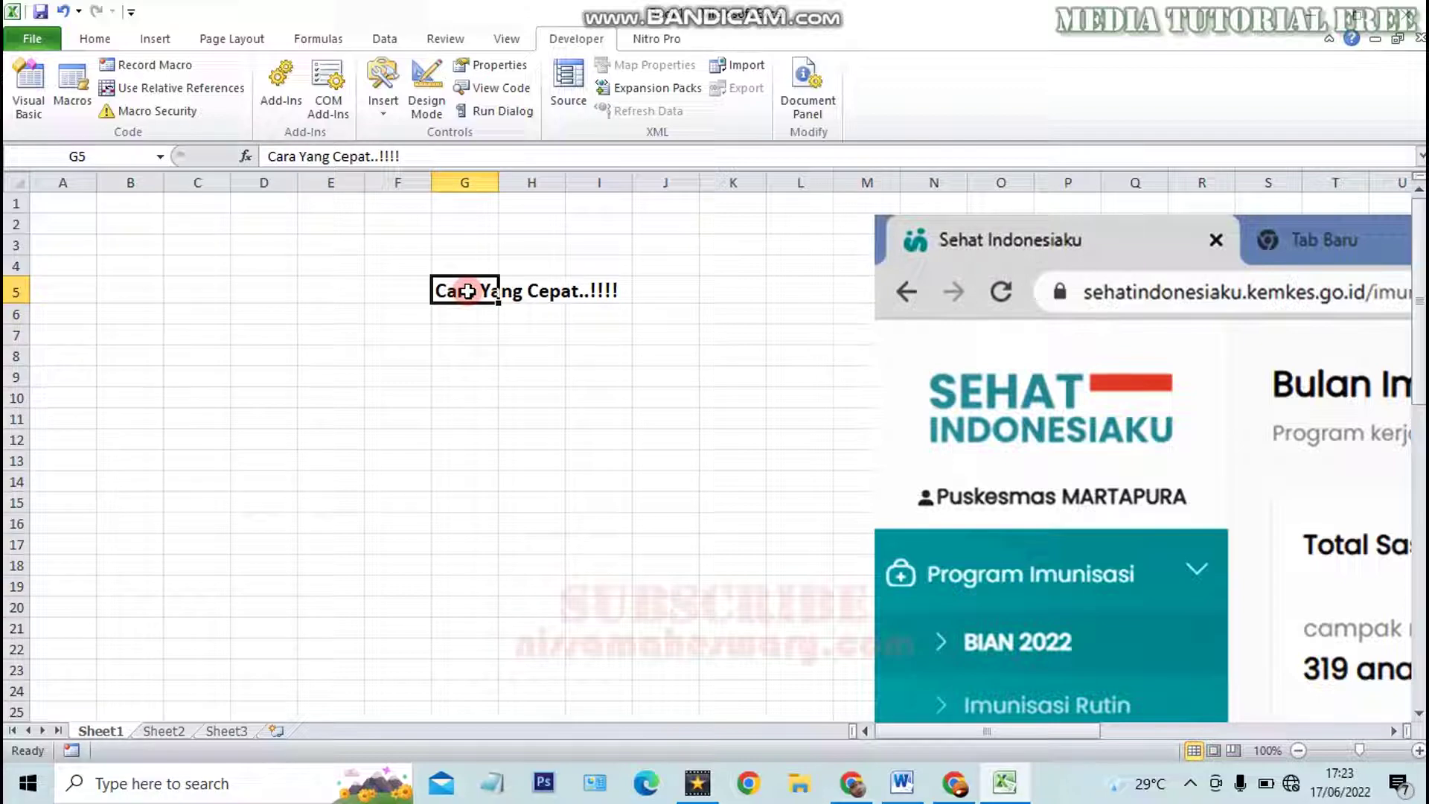
type("Vid")
type("eonya Kebesaran......!!")
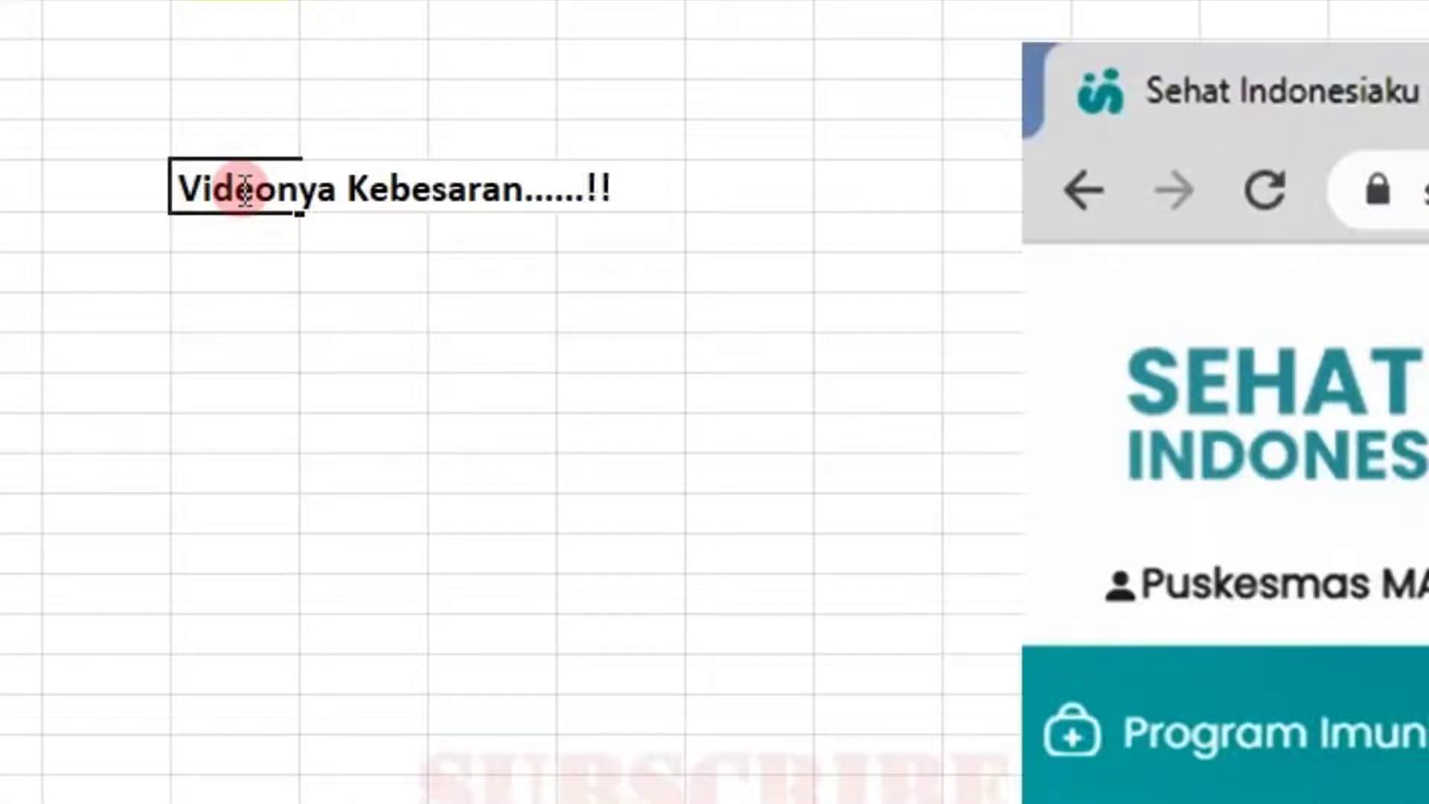
type("!")
key("Return")
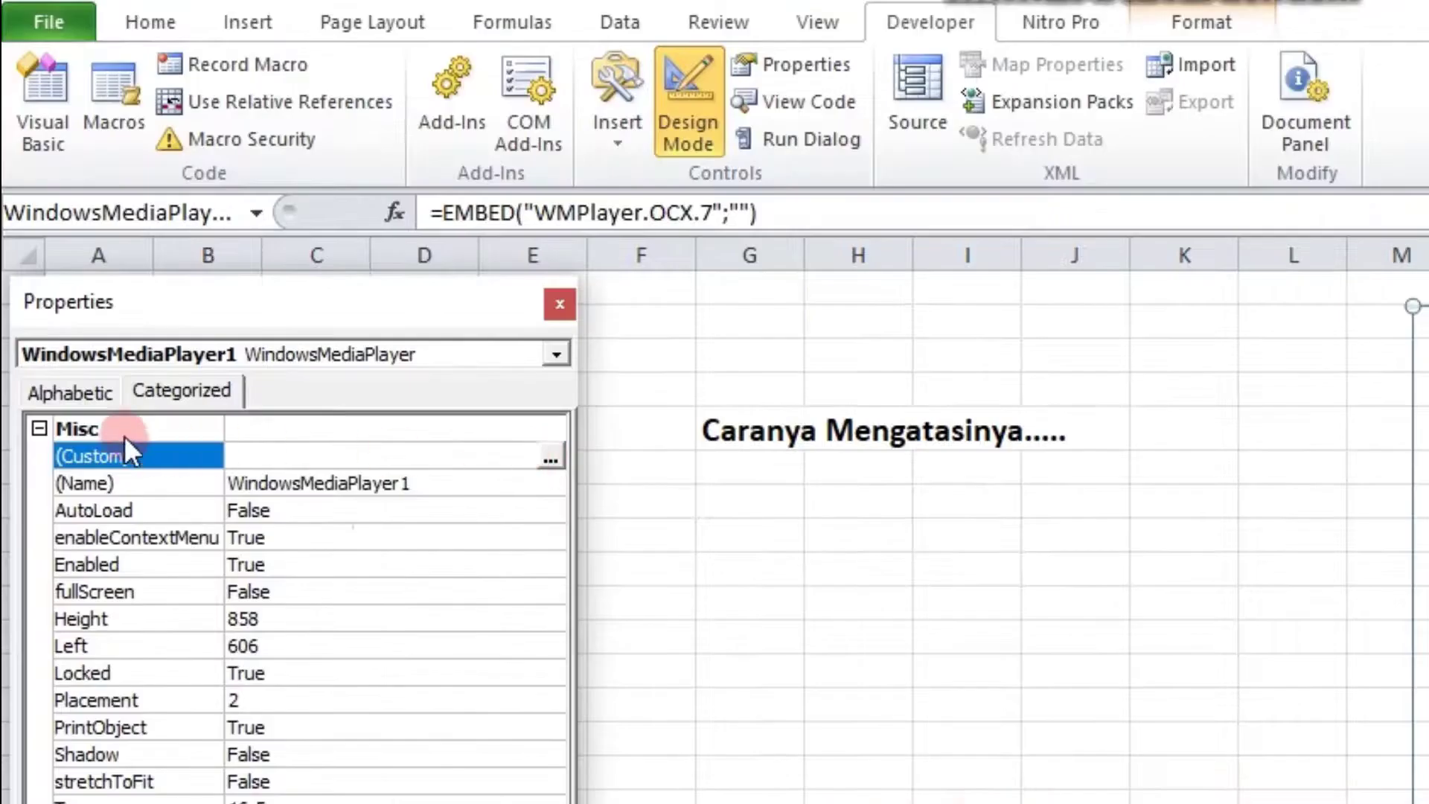
Set the embedded player to Mini mode with stretch to fit and auto start off, then exit Design Mode.
left_click(551, 454)
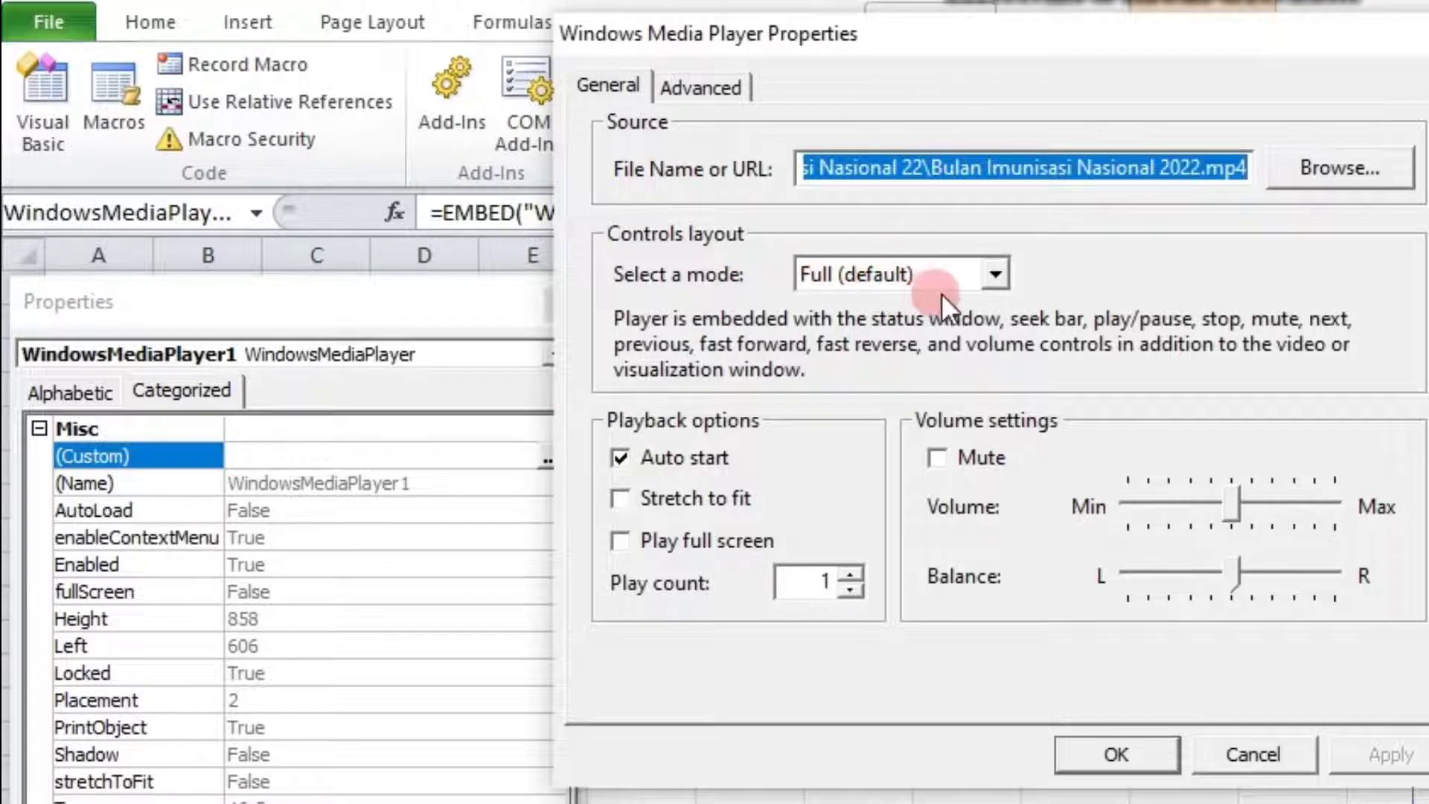
left_click(996, 277)
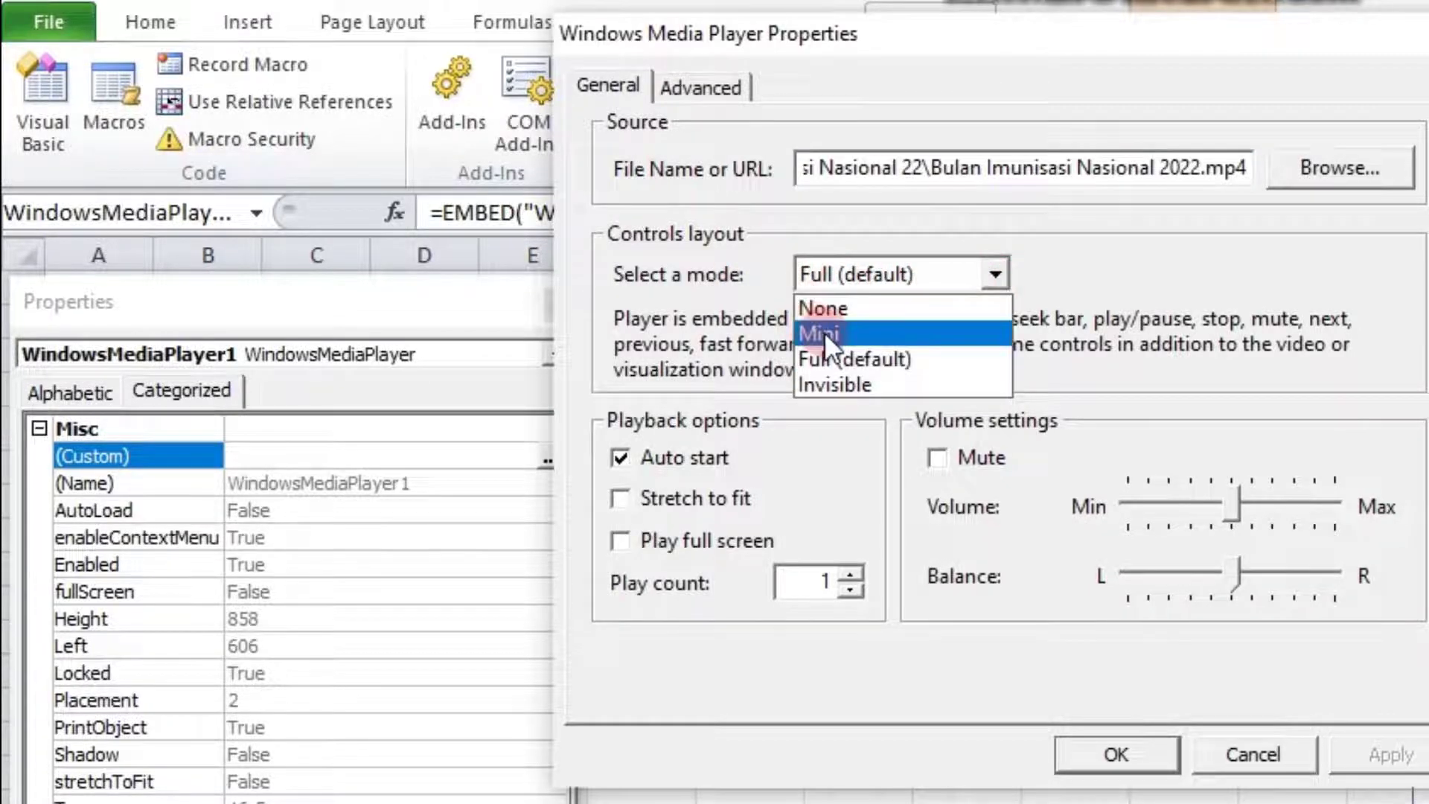
left_click(879, 334)
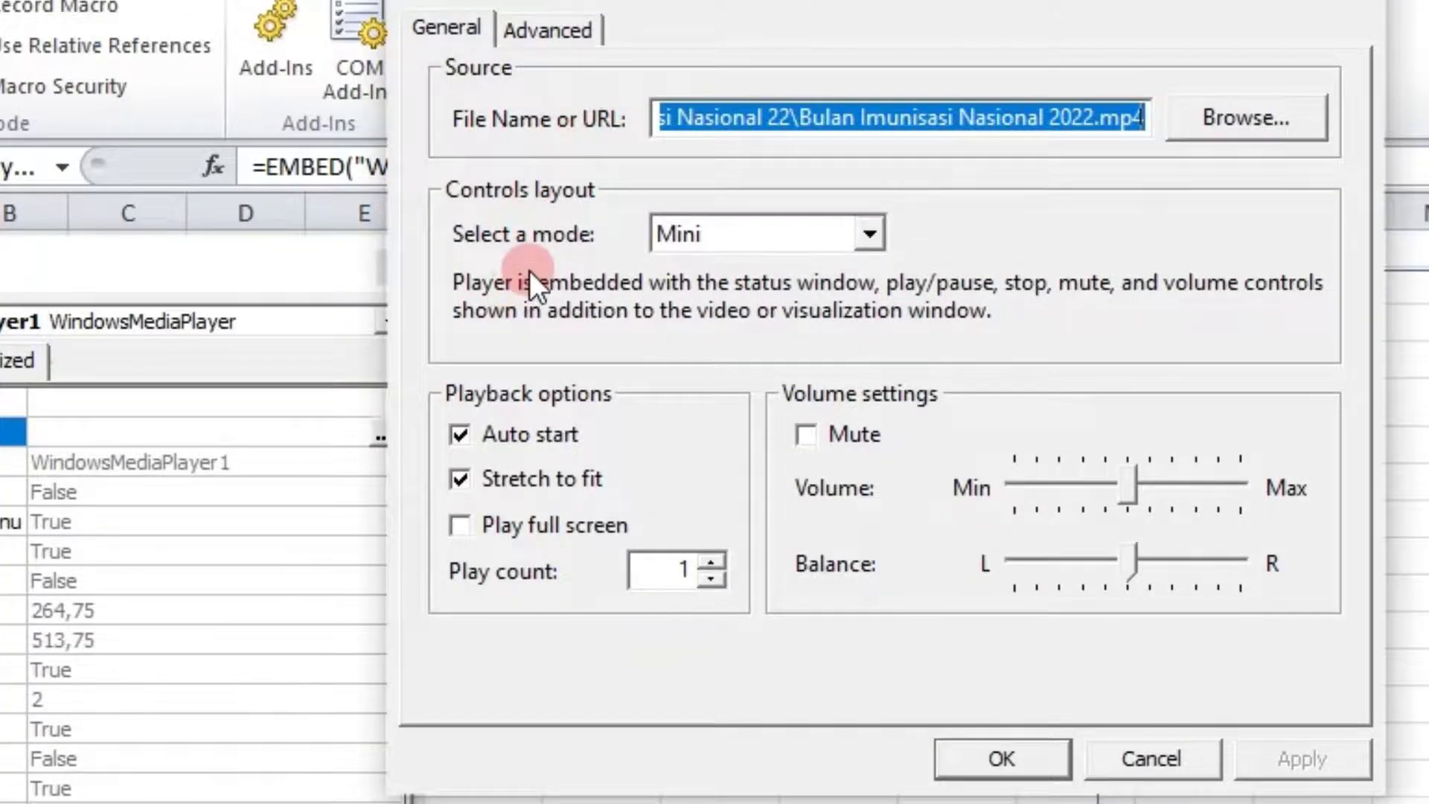
left_click(563, 33)
left_click(462, 22)
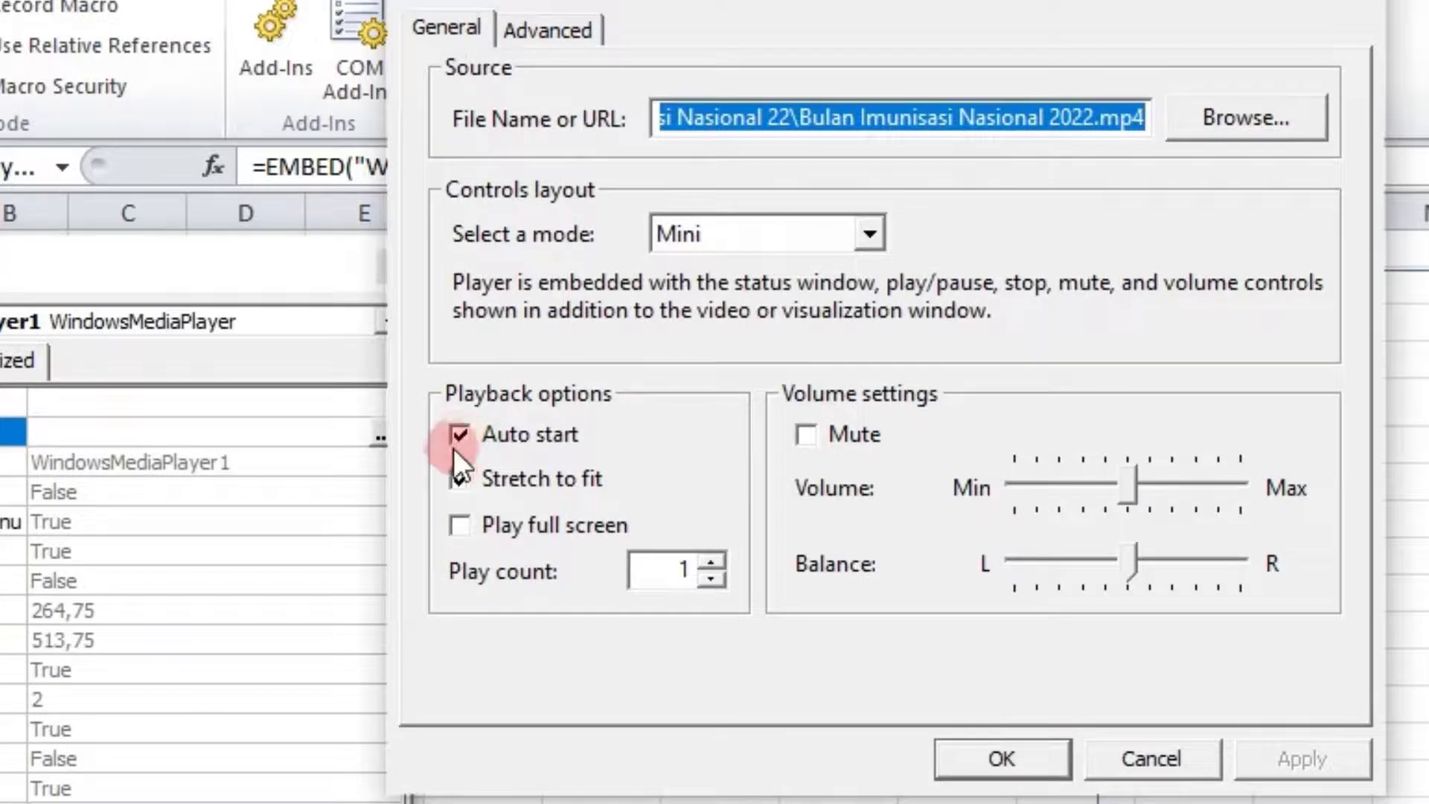
left_click(459, 435)
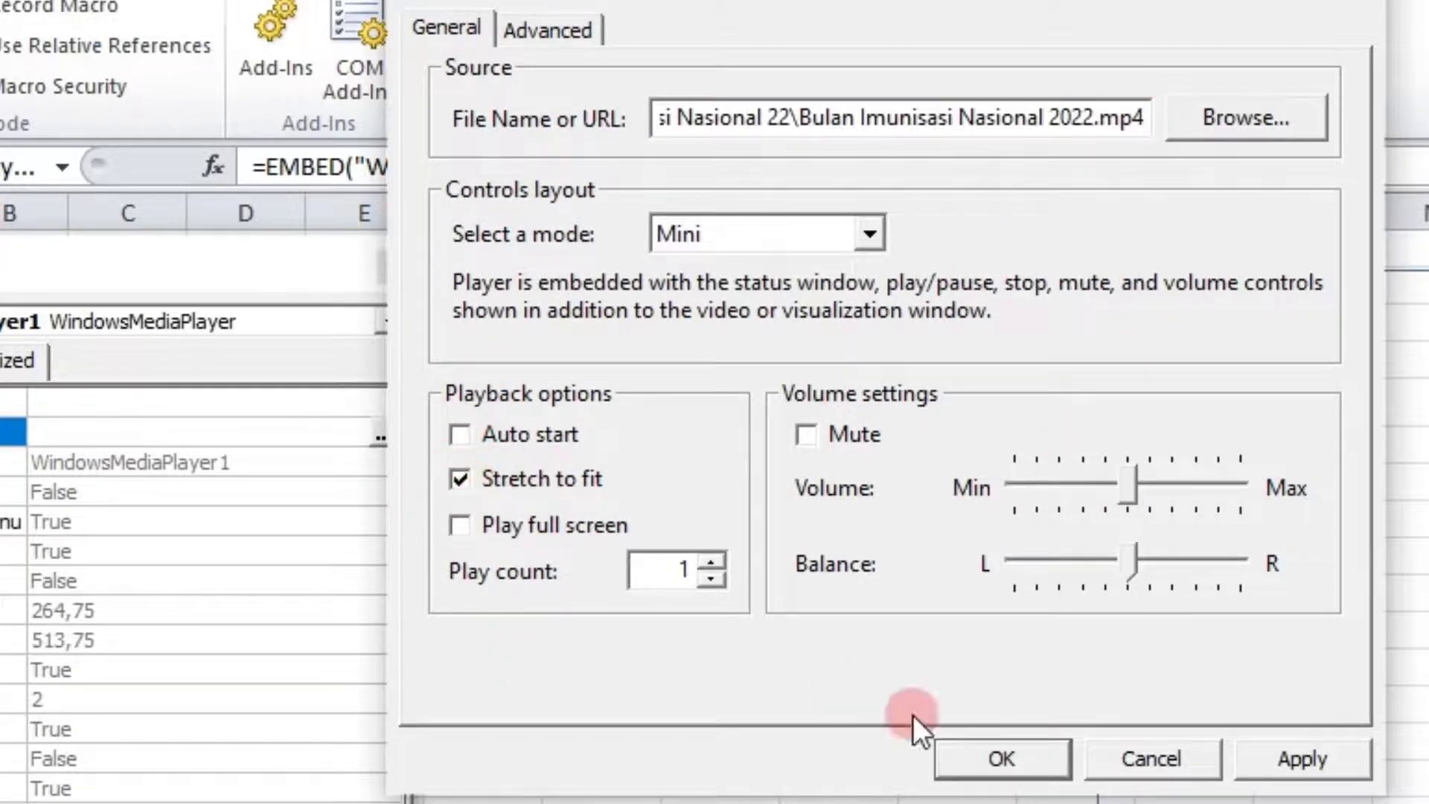
left_click(1306, 752)
left_click(1000, 756)
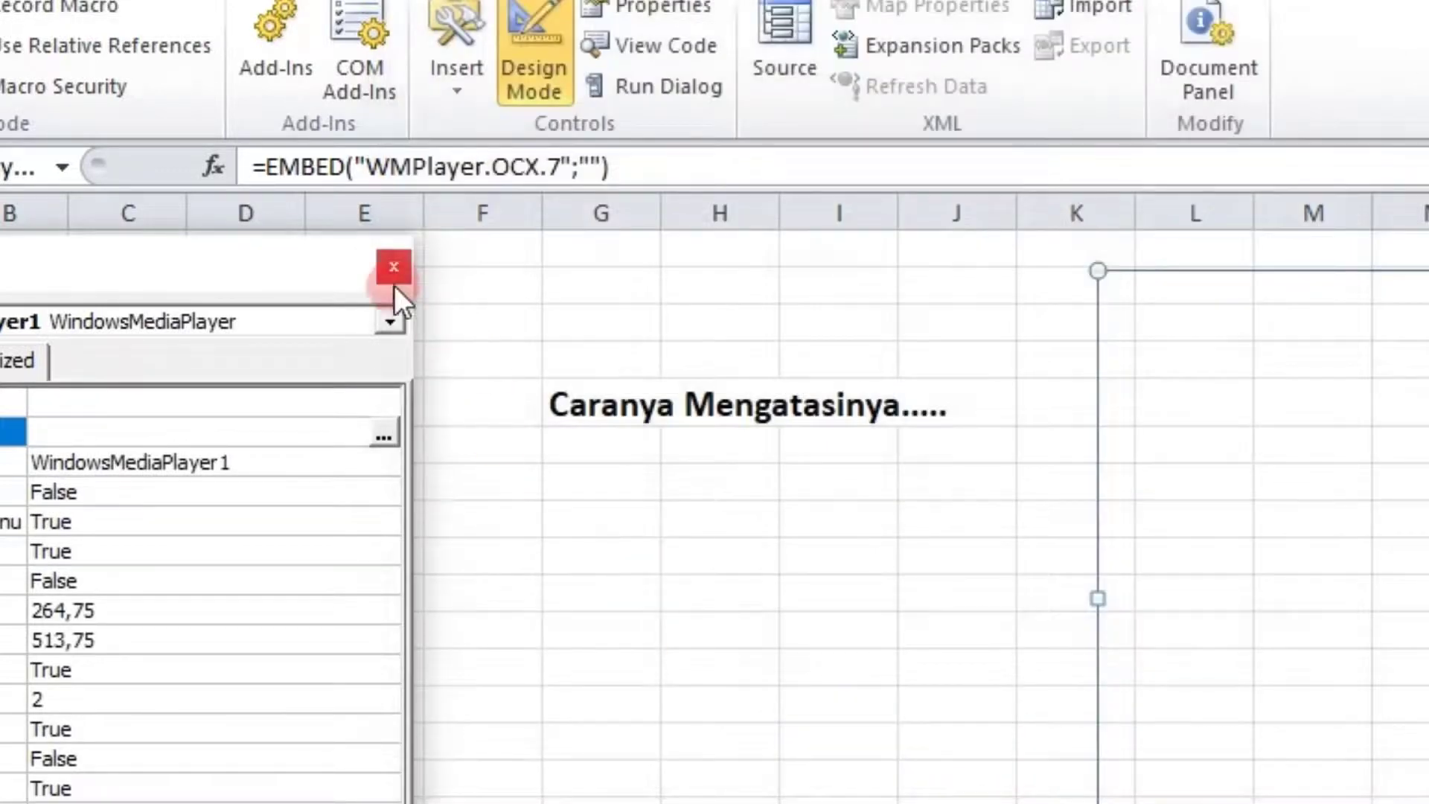
left_click(394, 269)
left_click(525, 46)
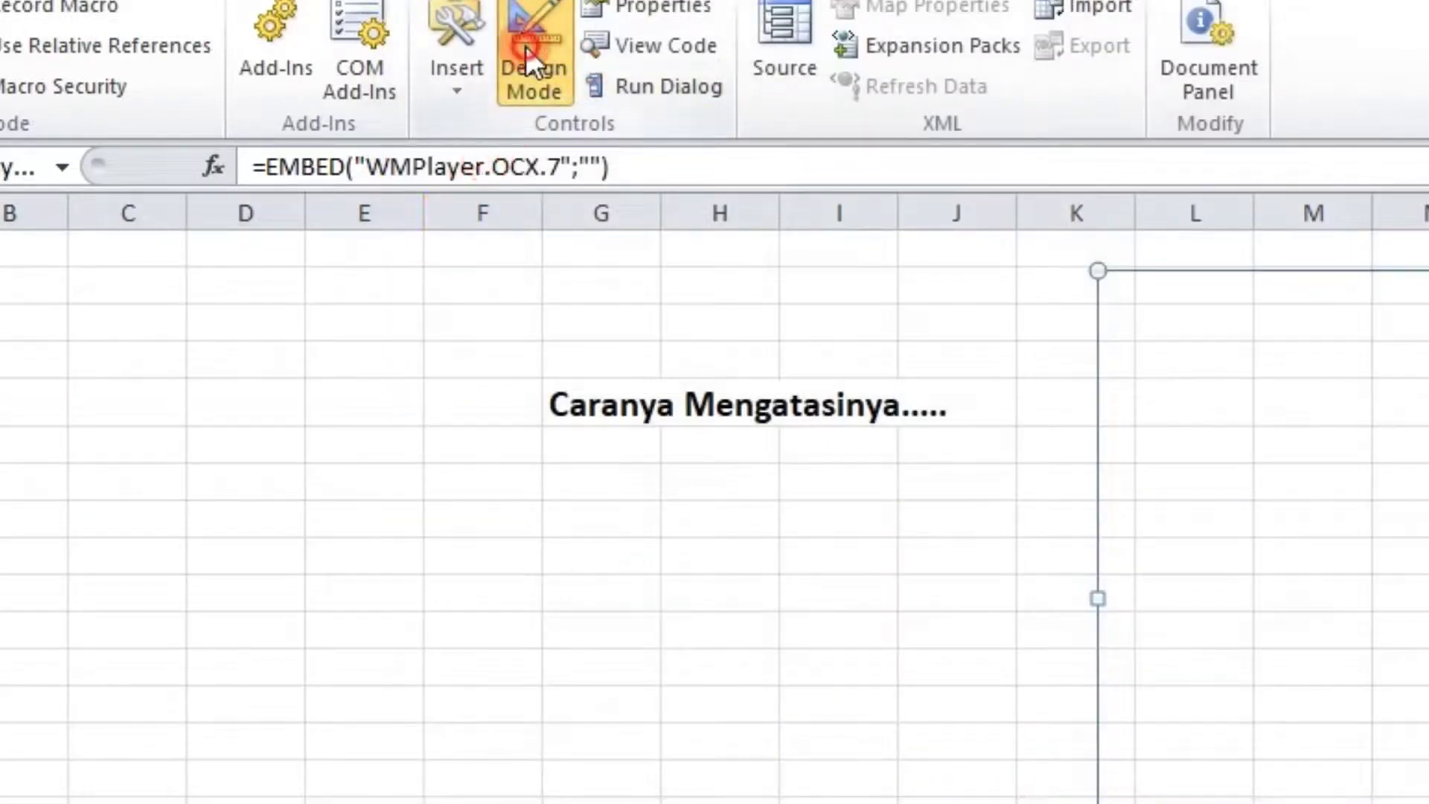
Open and cancel the player's Options, then play the Bulan Imunisasi Nasional 2022 video.
right_click(1038, 327)
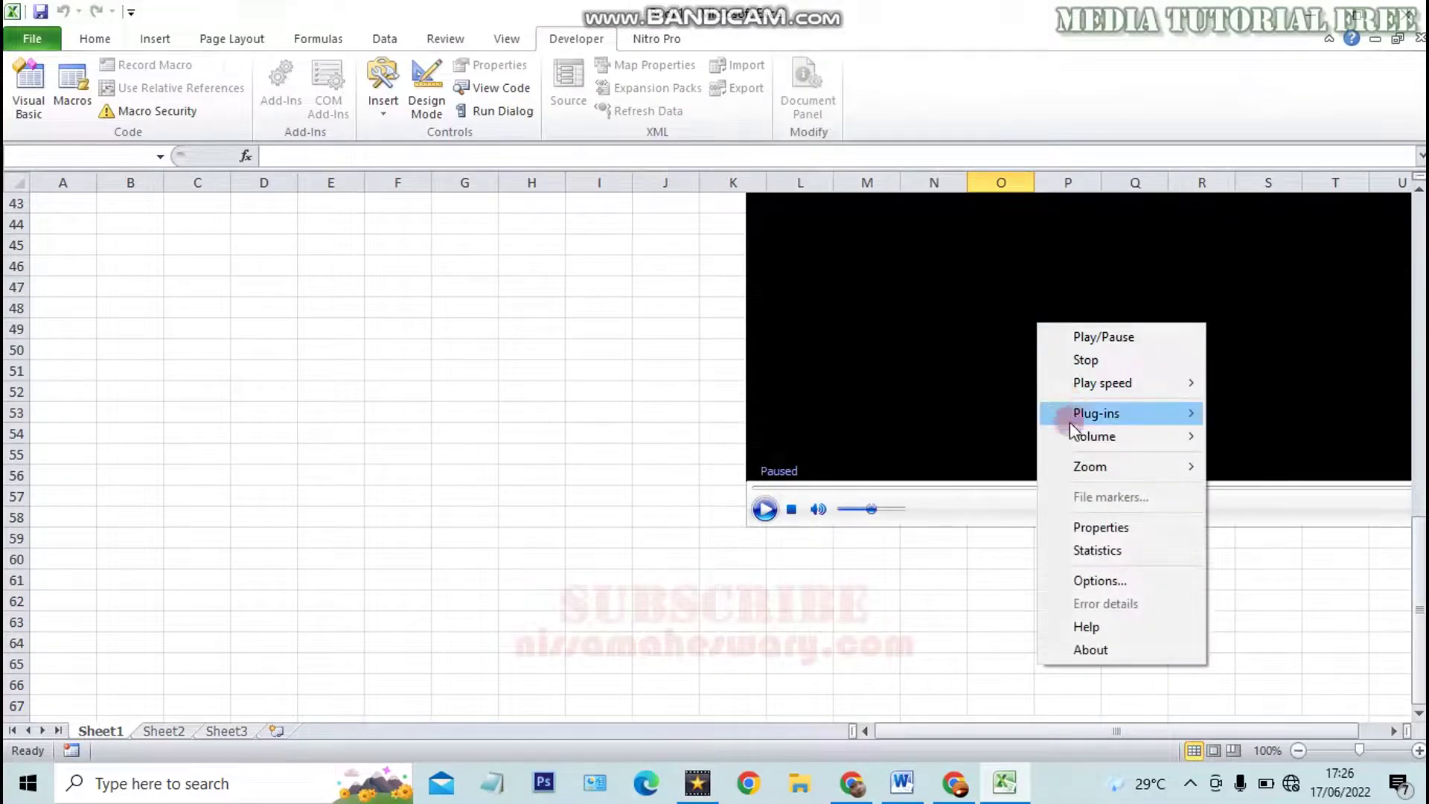
left_click(1087, 580)
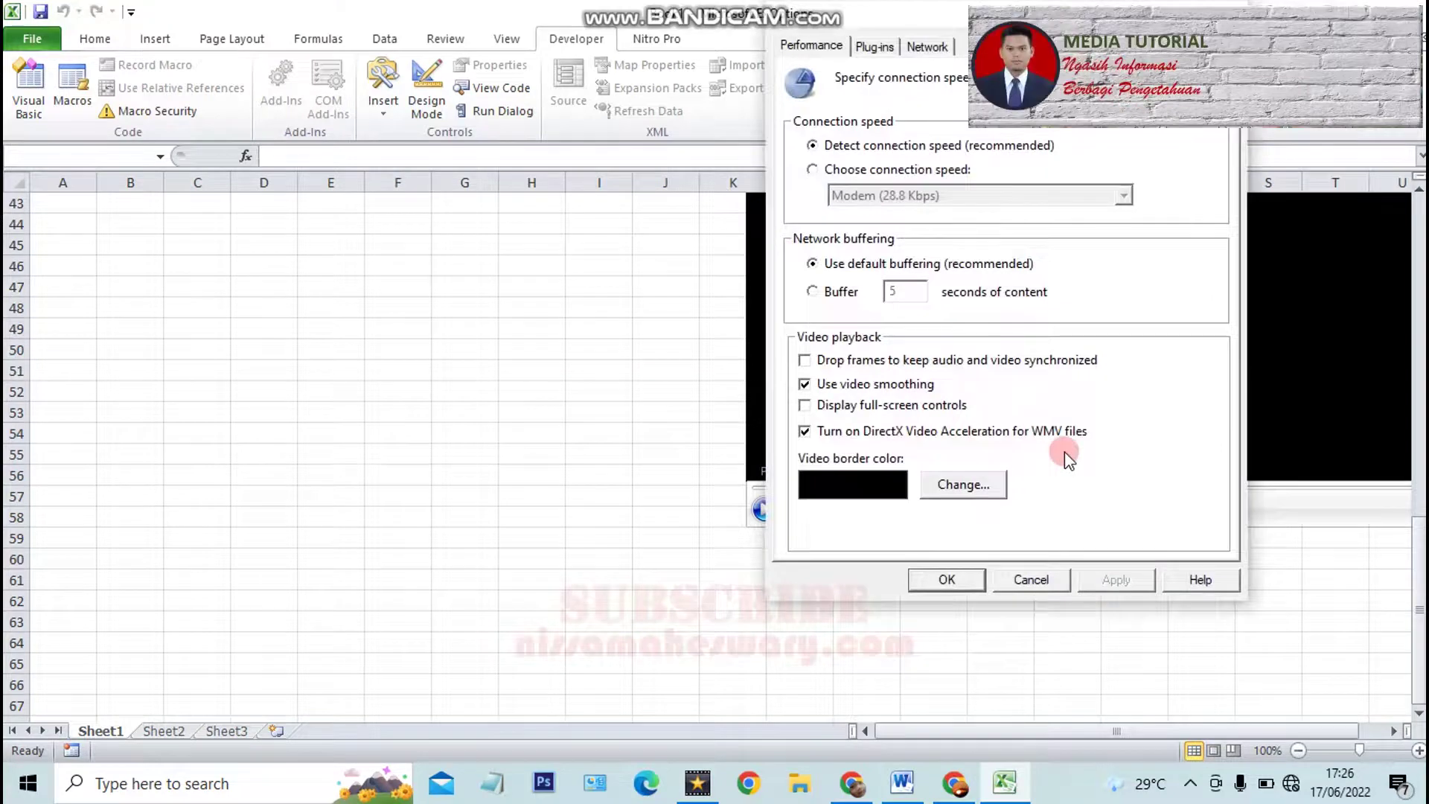
left_click(1037, 578)
left_click(763, 566)
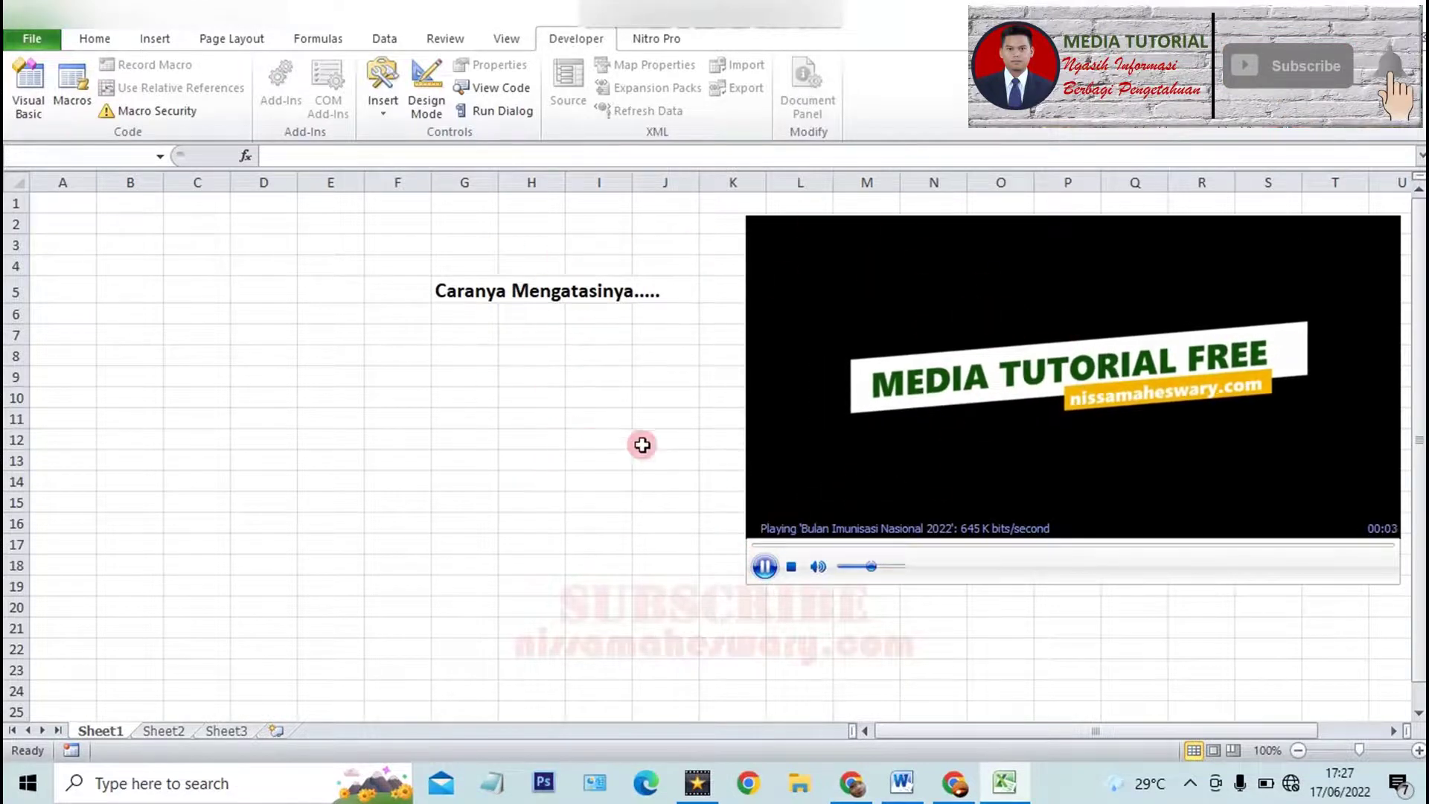
Pause the video at 00:04, then open the player Options and close them with OK.
left_click(763, 566)
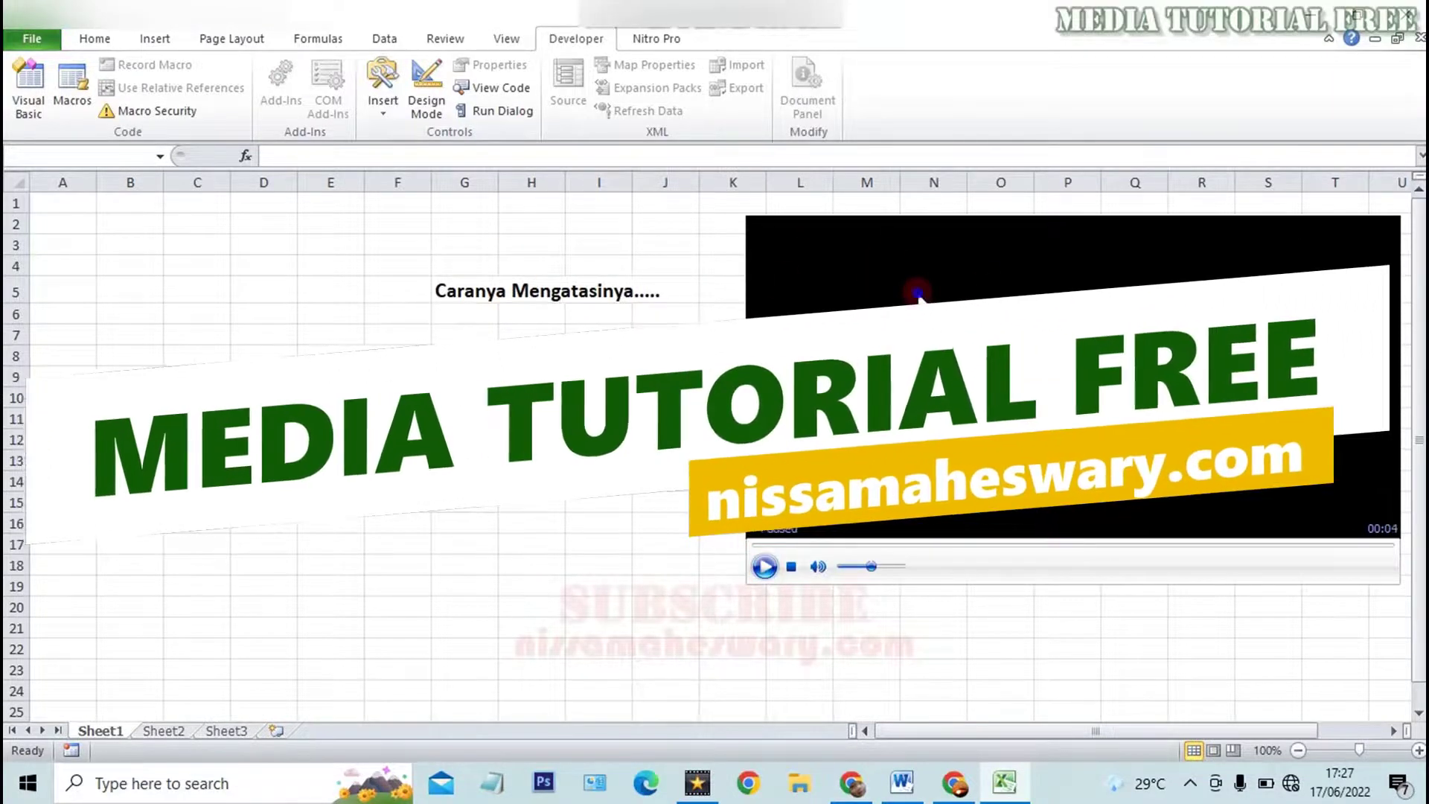
right_click(1085, 484)
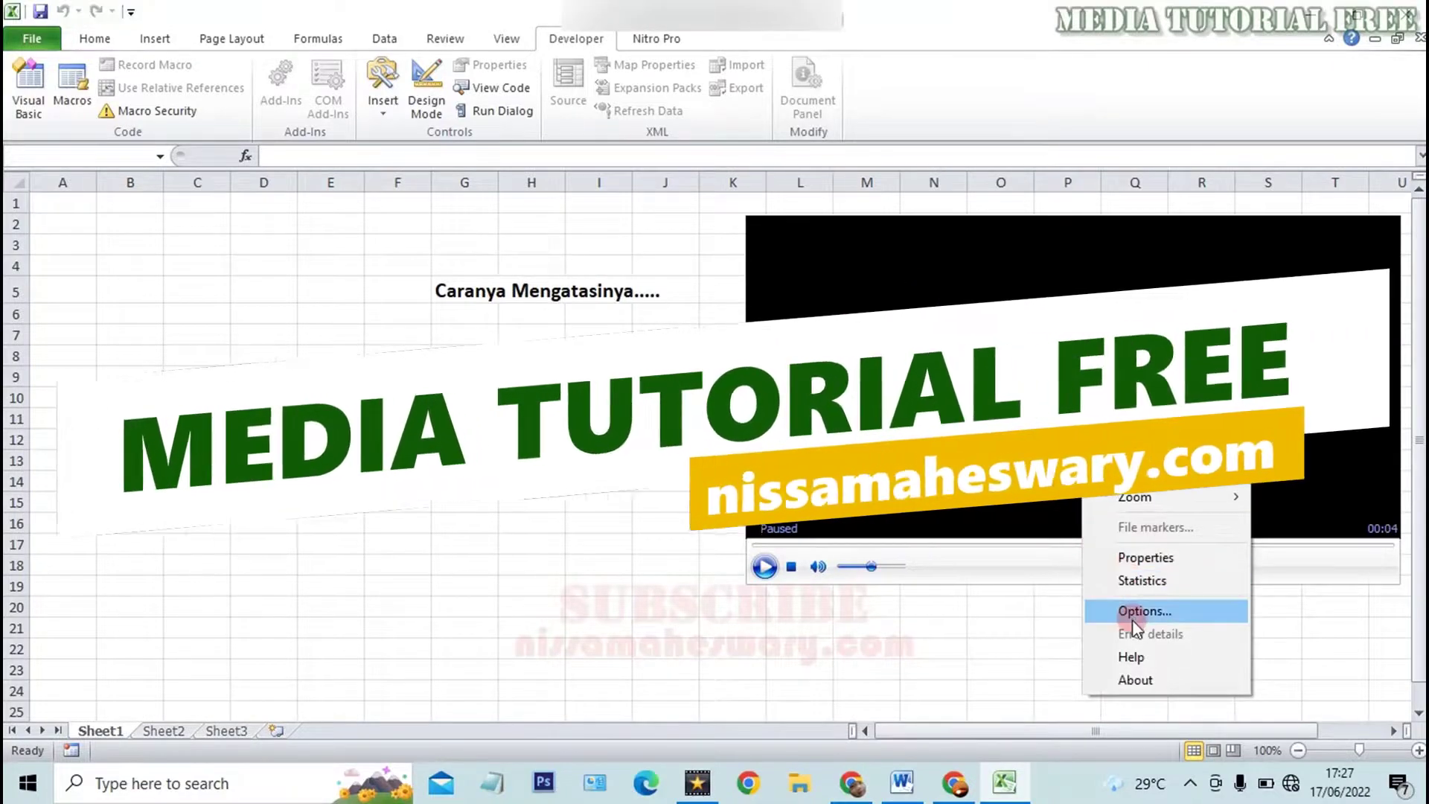
left_click(1133, 614)
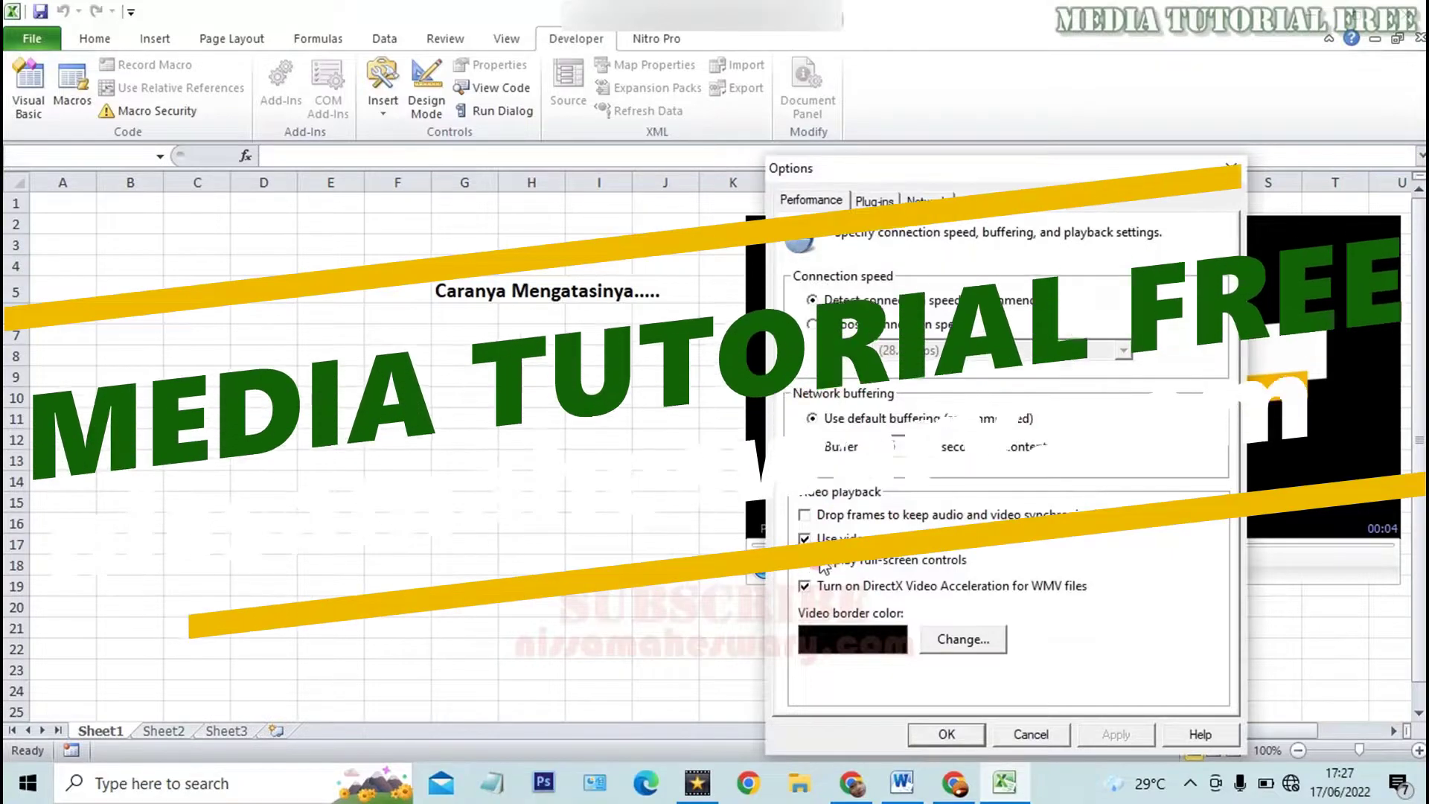
left_click(940, 737)
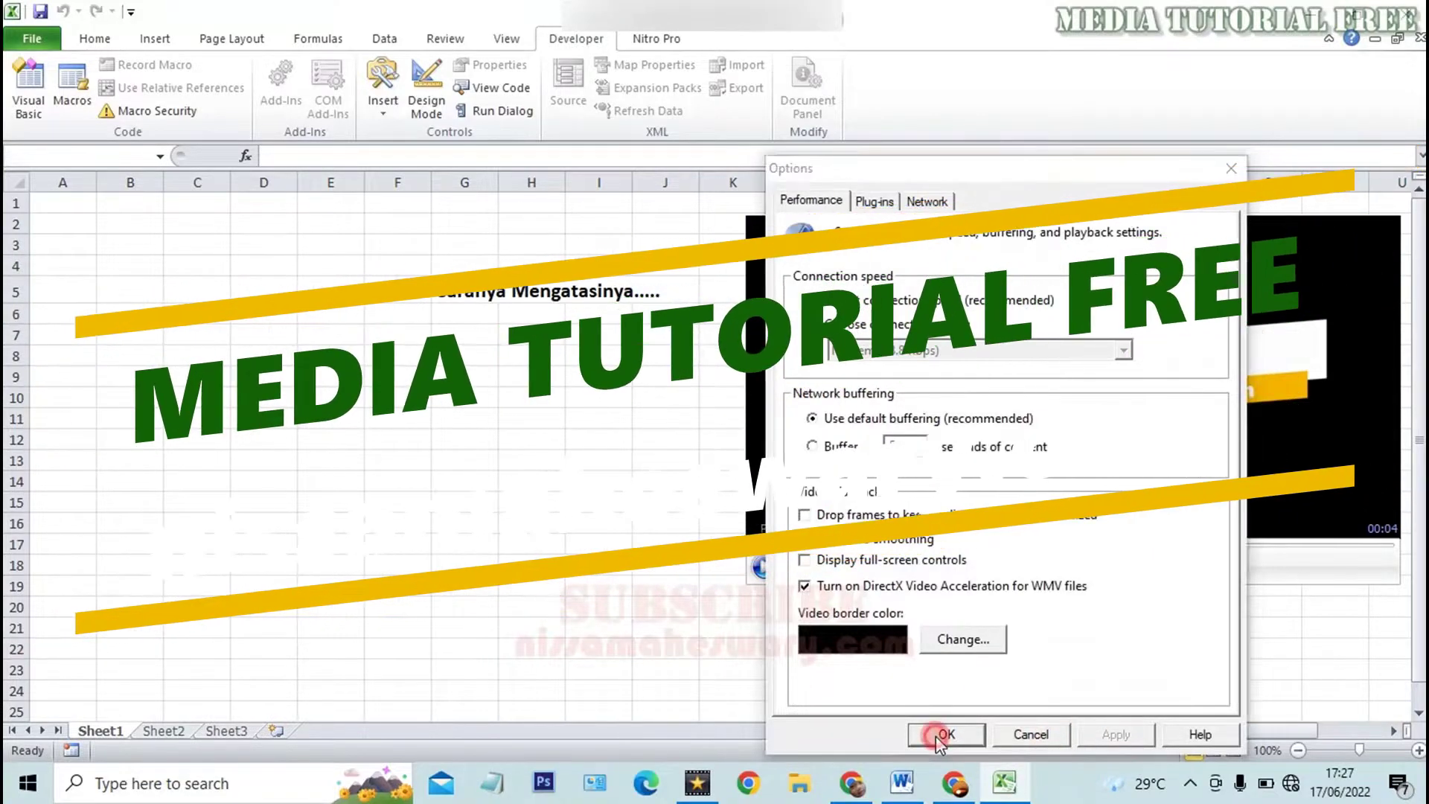